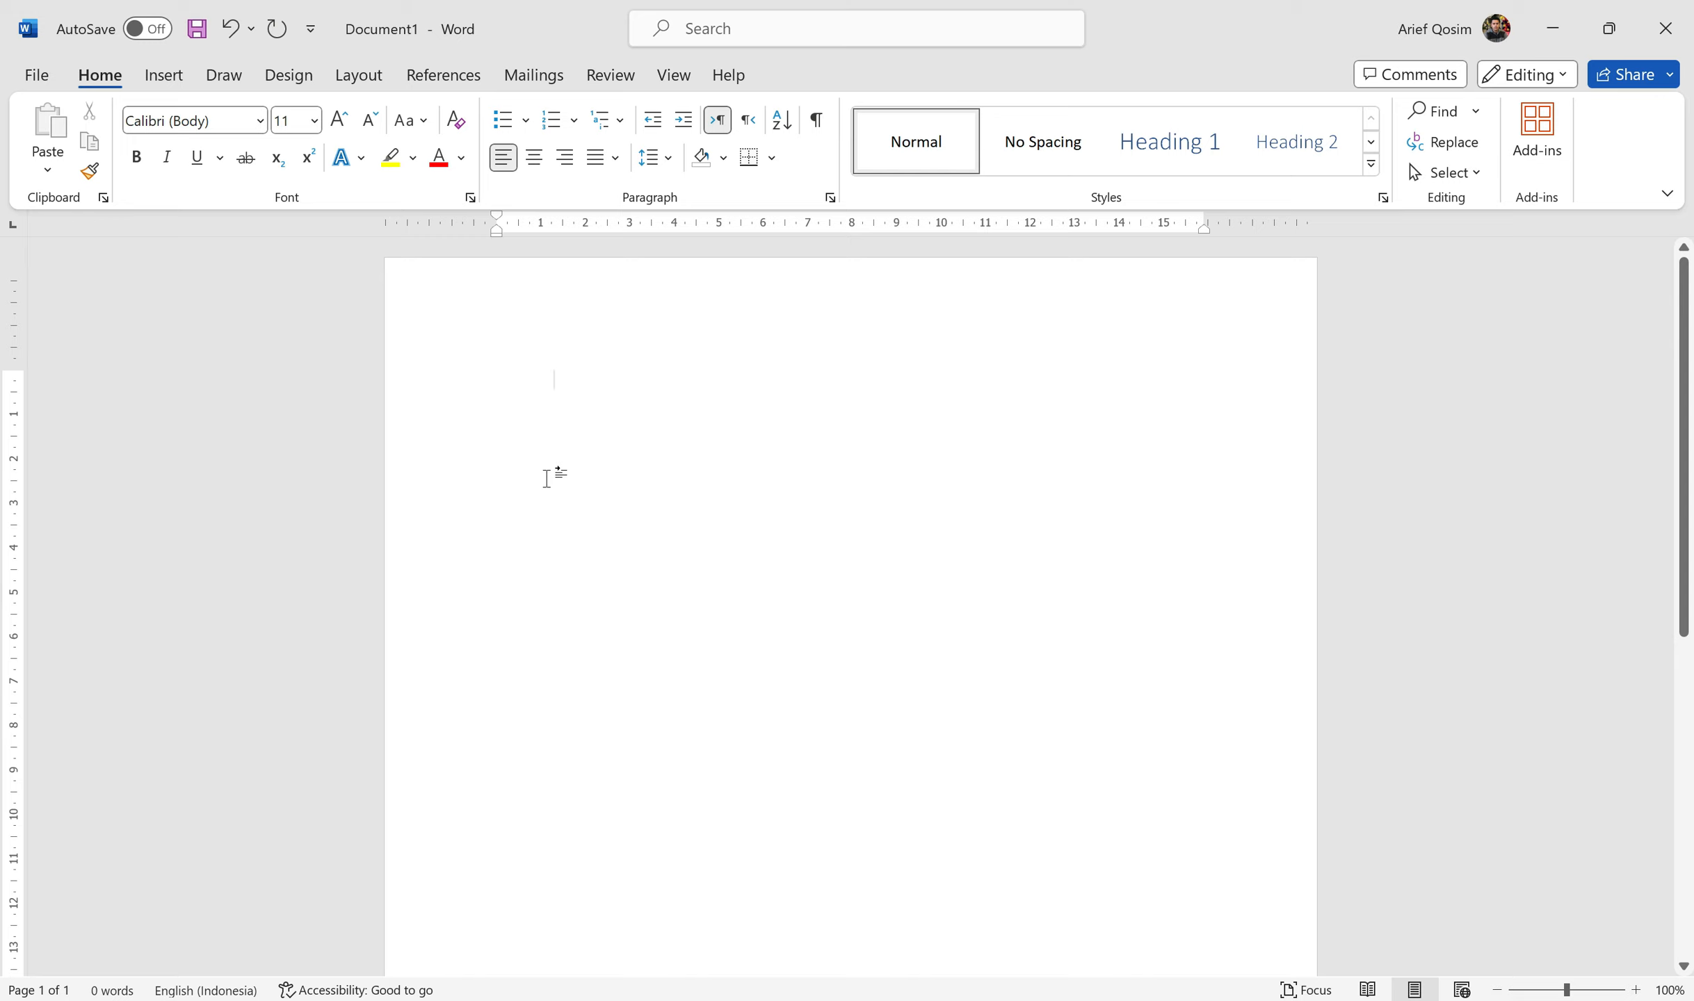
Step: Insert a single default tab at the start of the empty first line
key(Tab)
key(Tab)
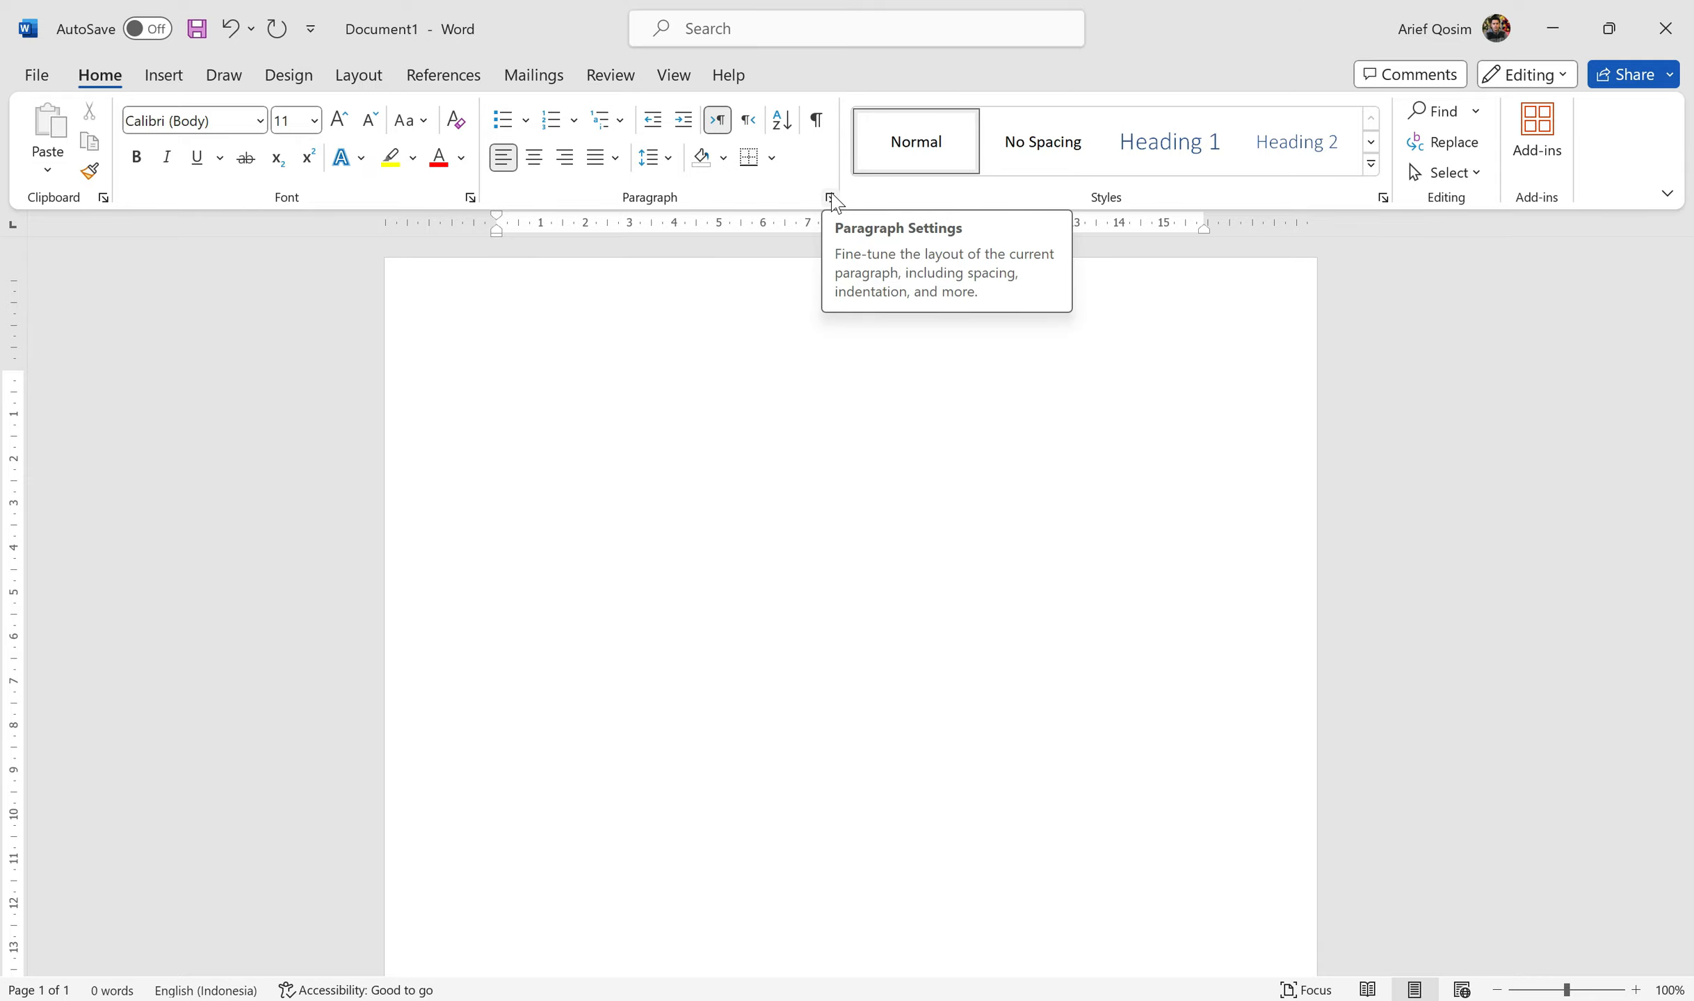
Step: In the Paragraph Tabs settings, change Default tab stops from 1,27 cm to 3 cm
click(830, 199)
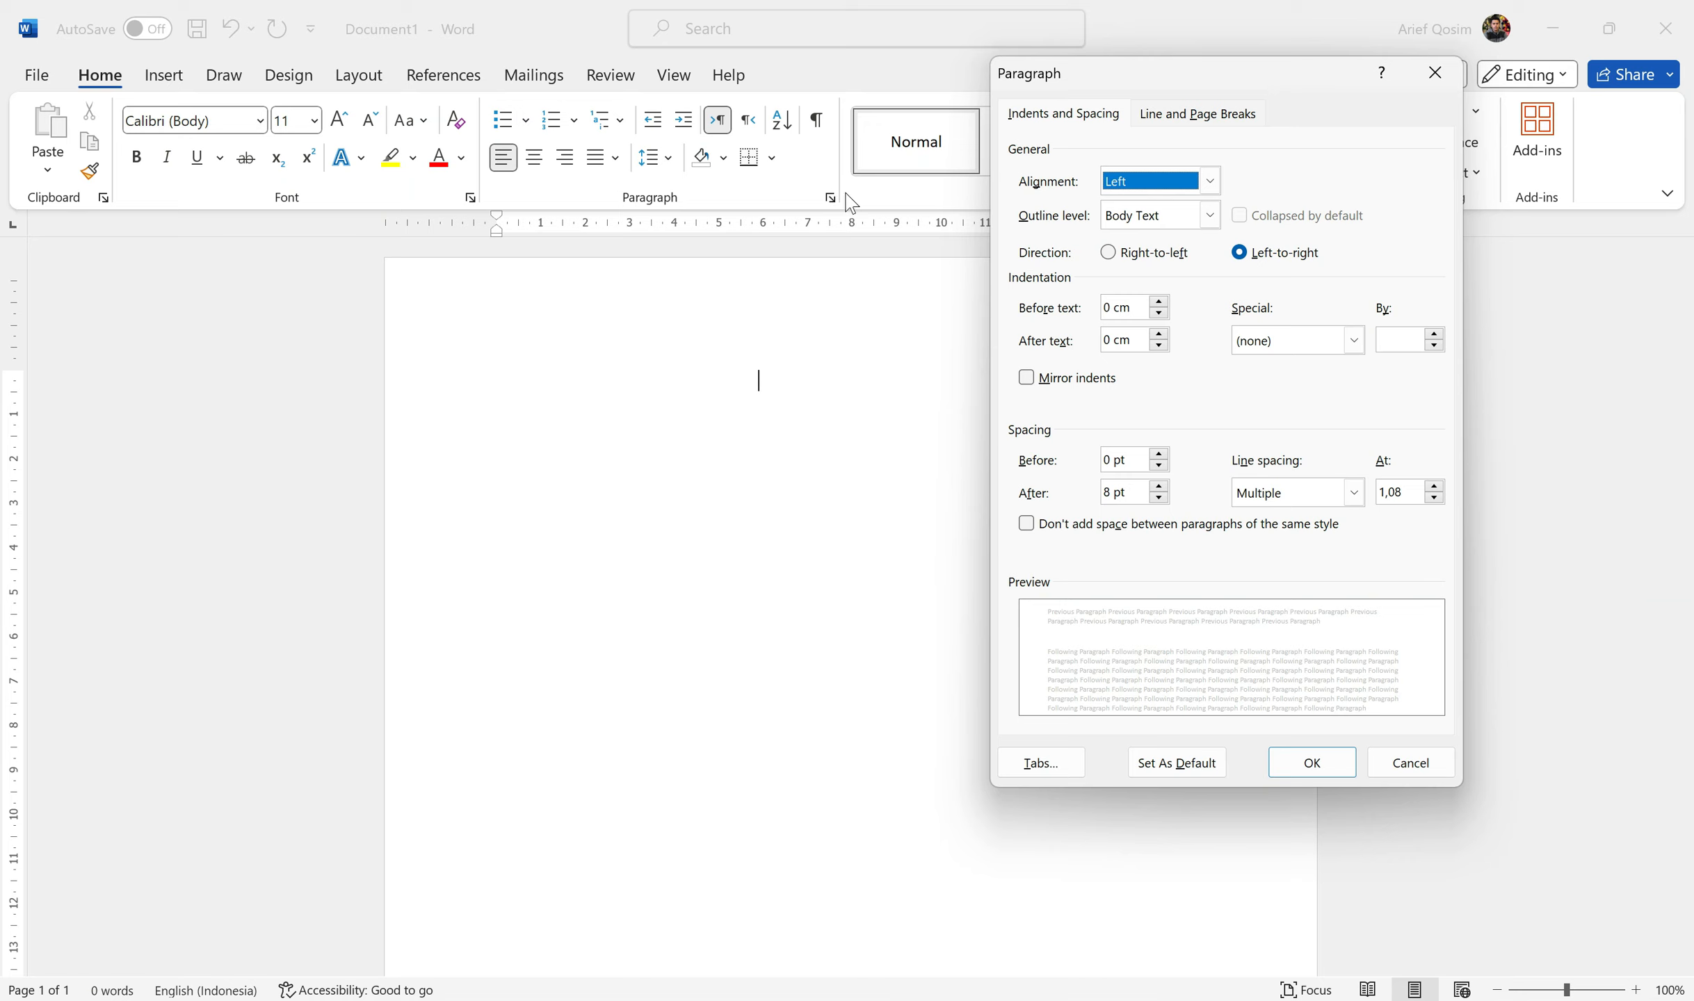
click(1083, 769)
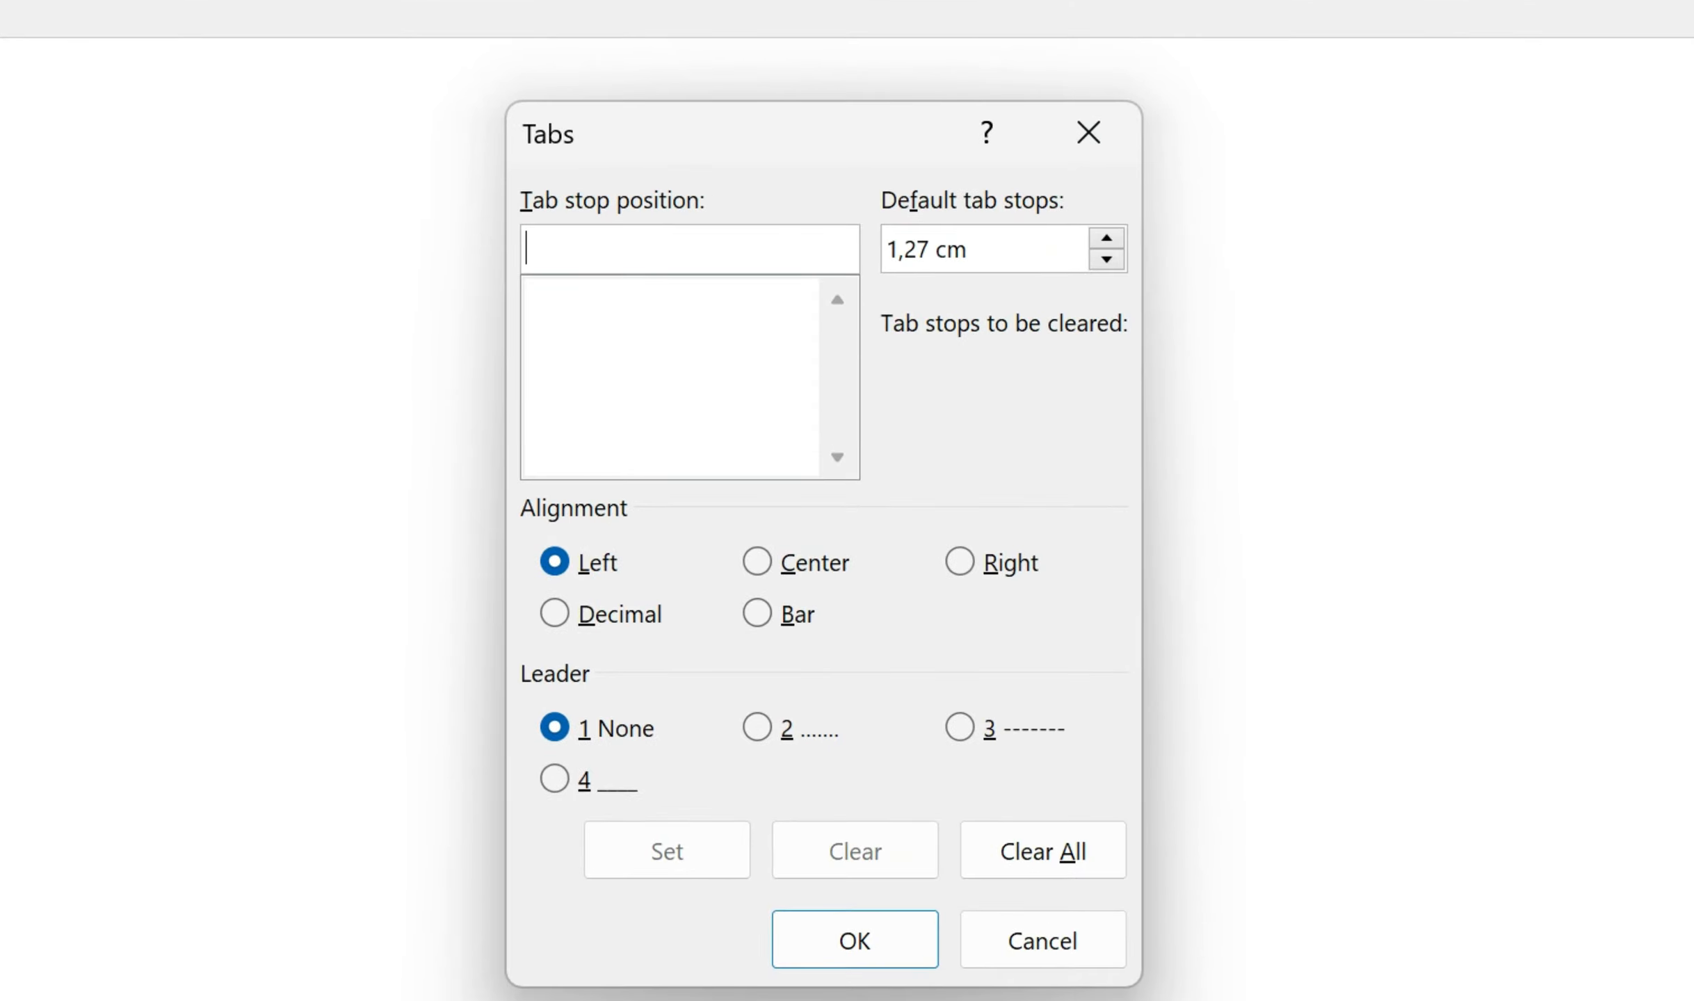
double_click(1002, 255)
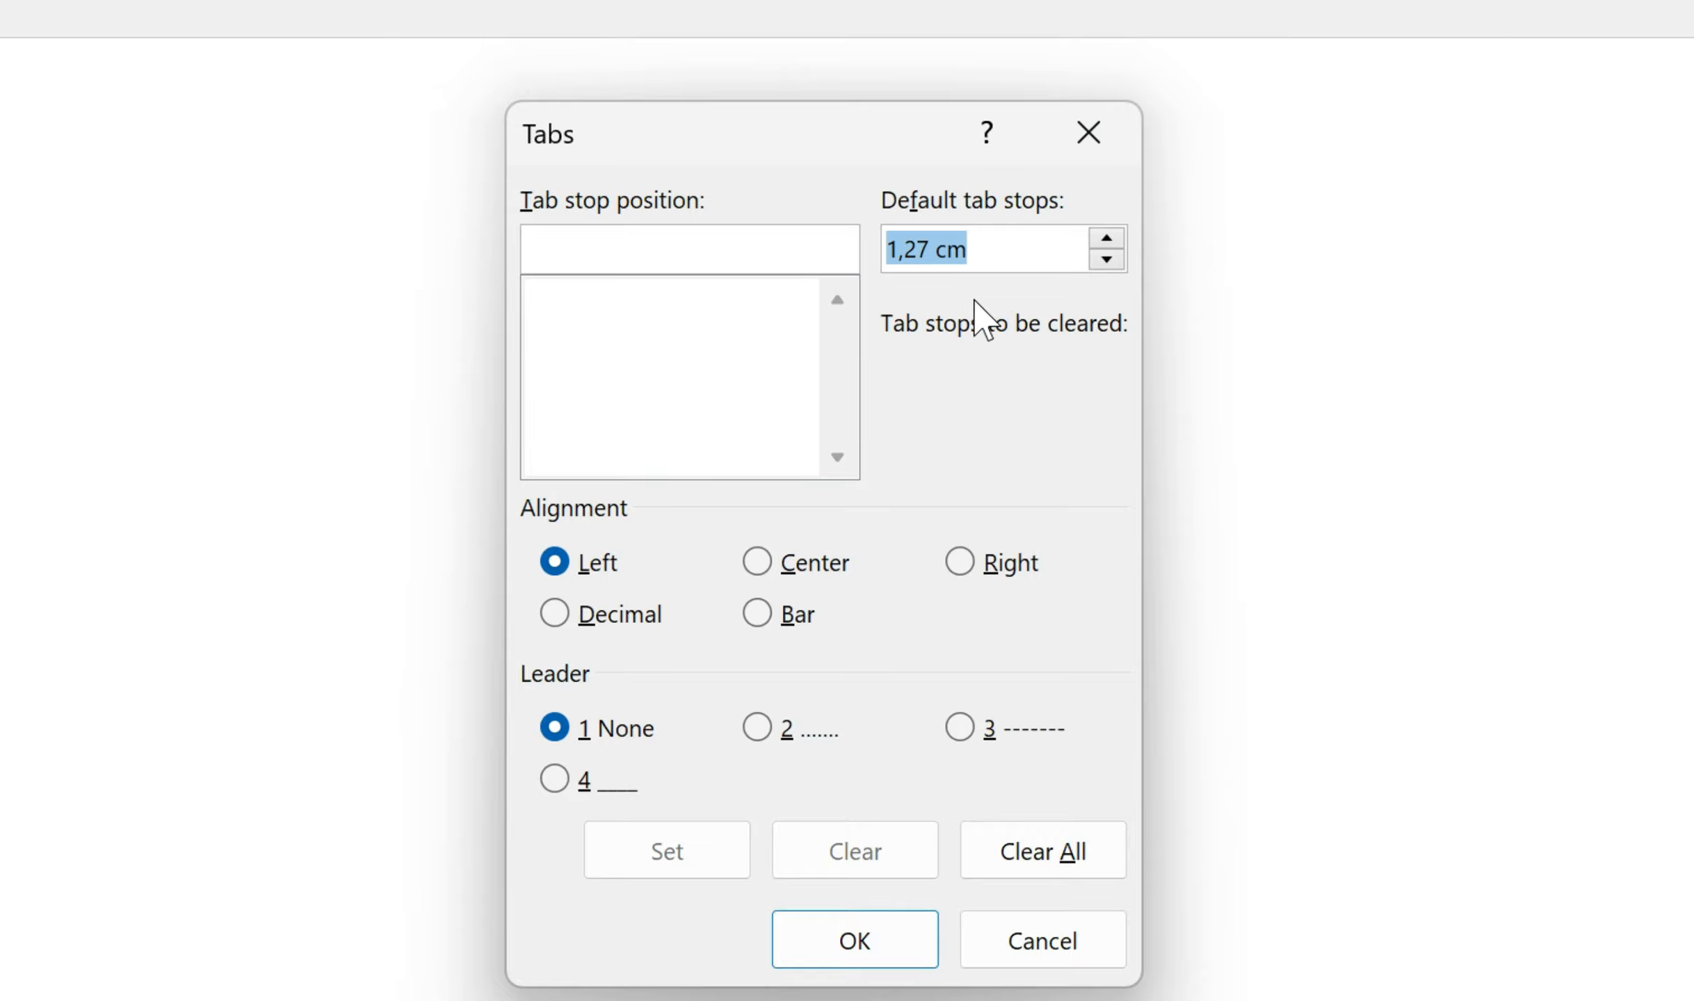
text(3)
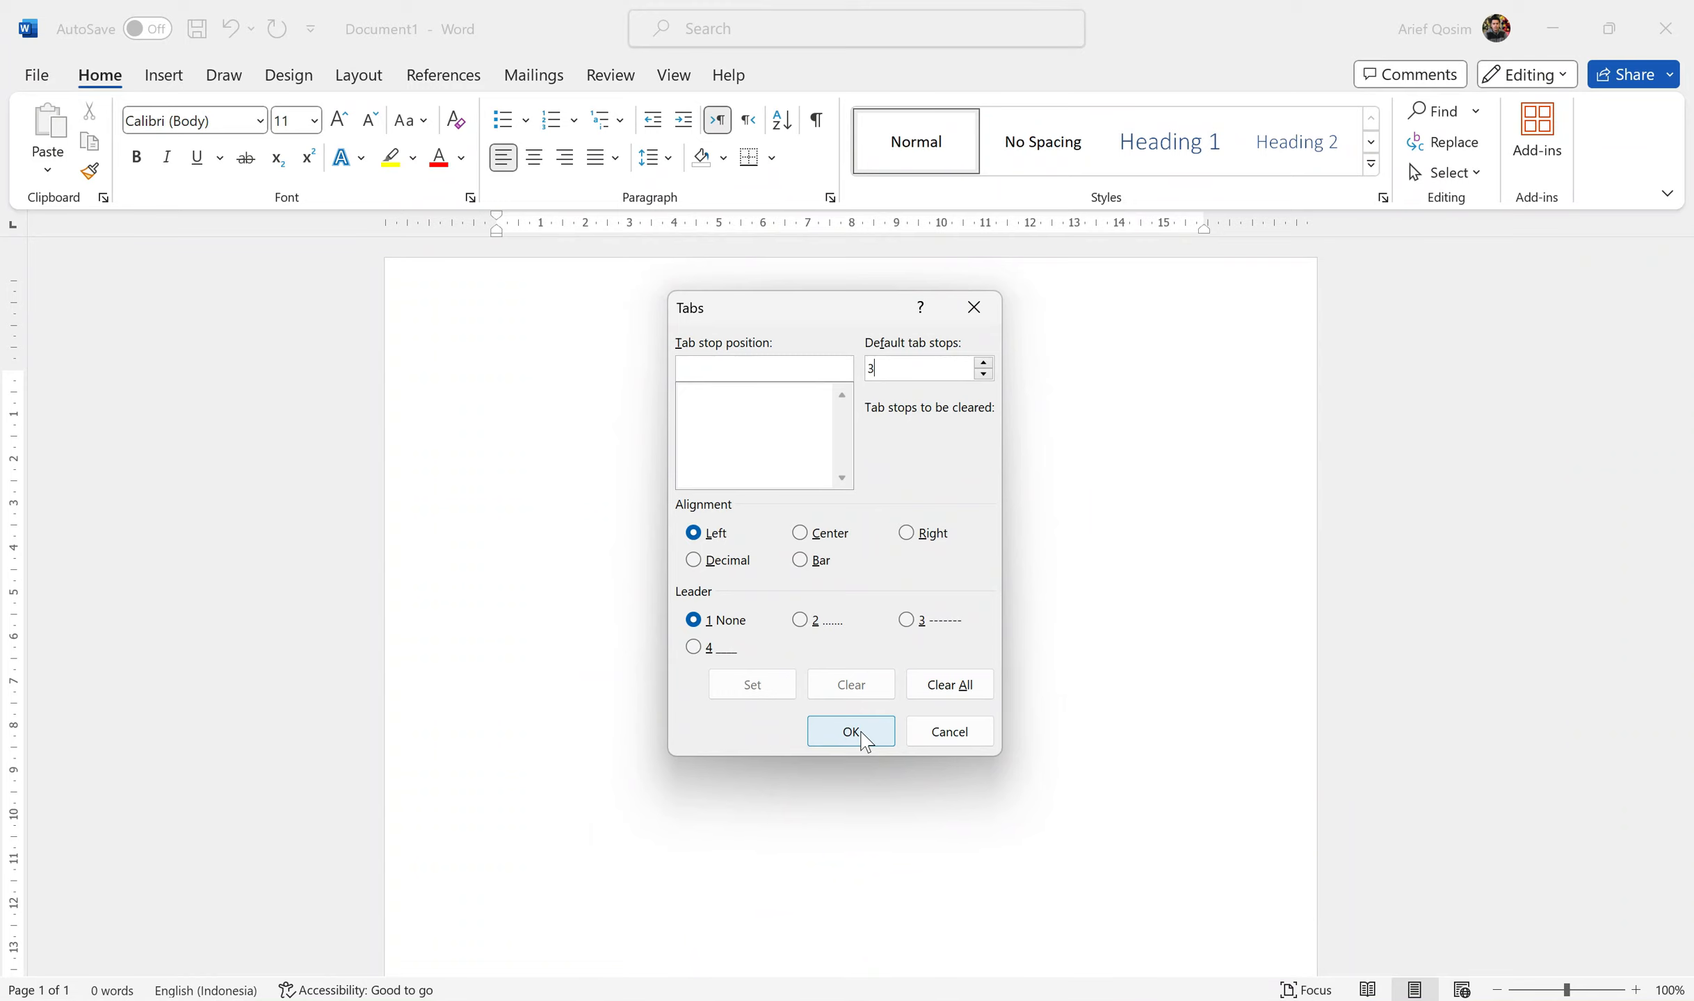
click(862, 732)
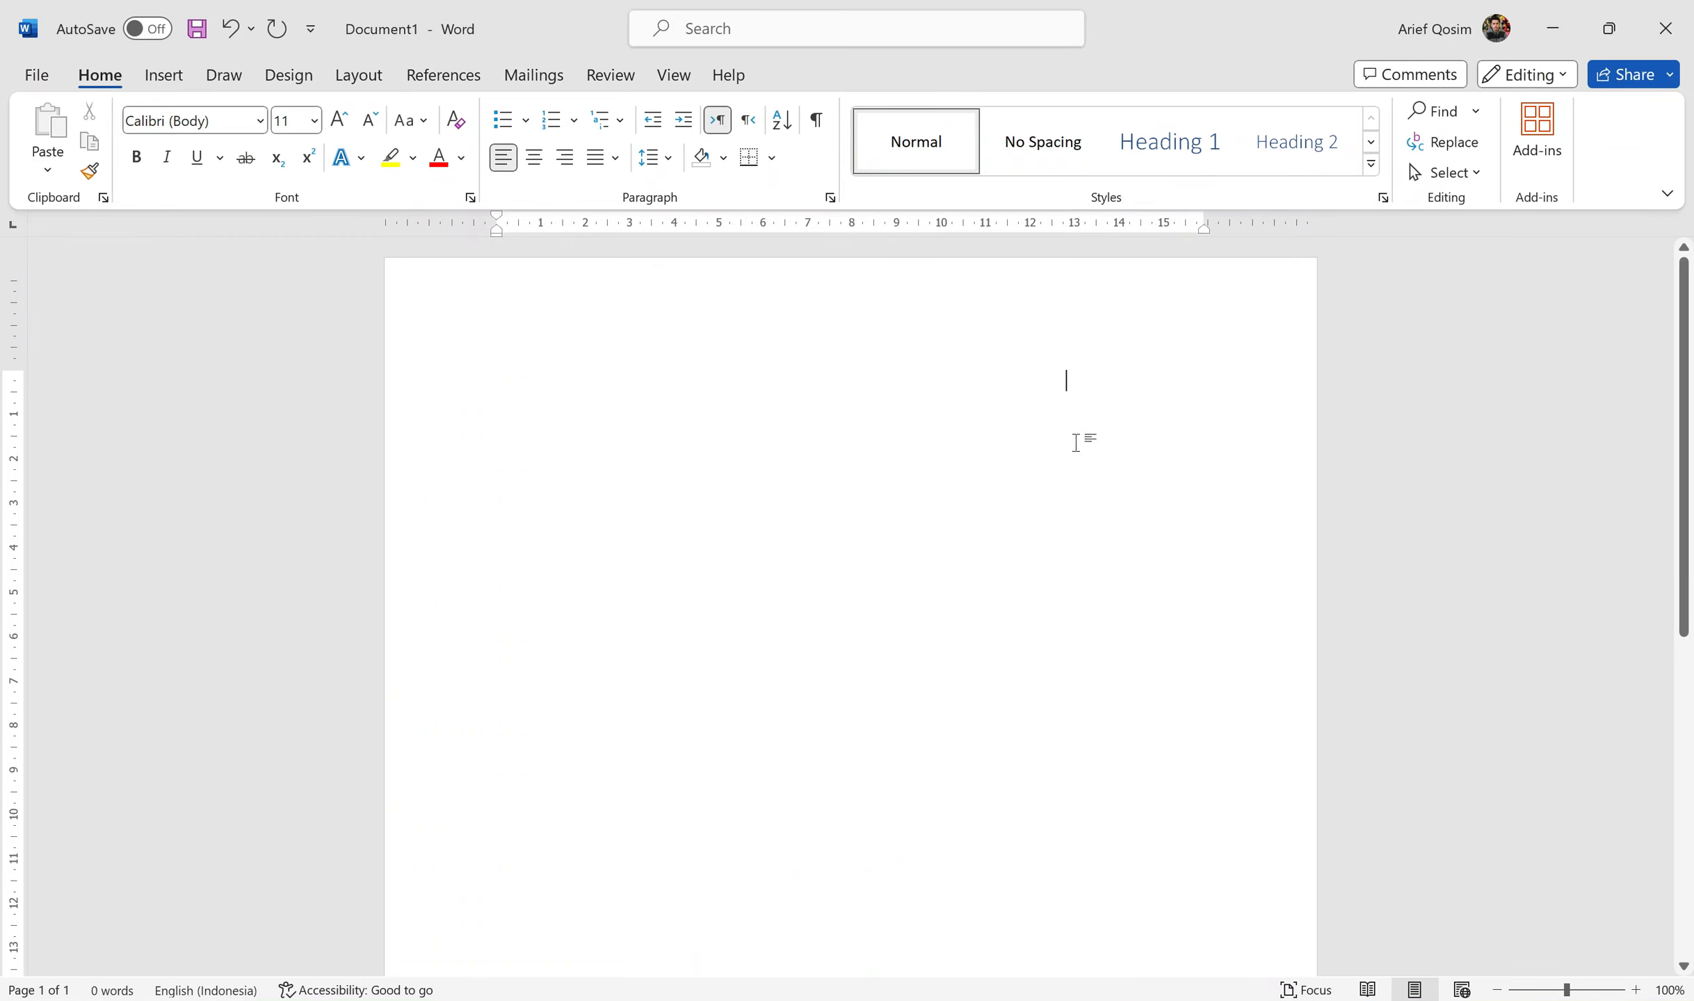
Step: Delete the old first-line tab, insert a new 3 cm tab, and undo the extra change
drag(1102, 381, 423, 396)
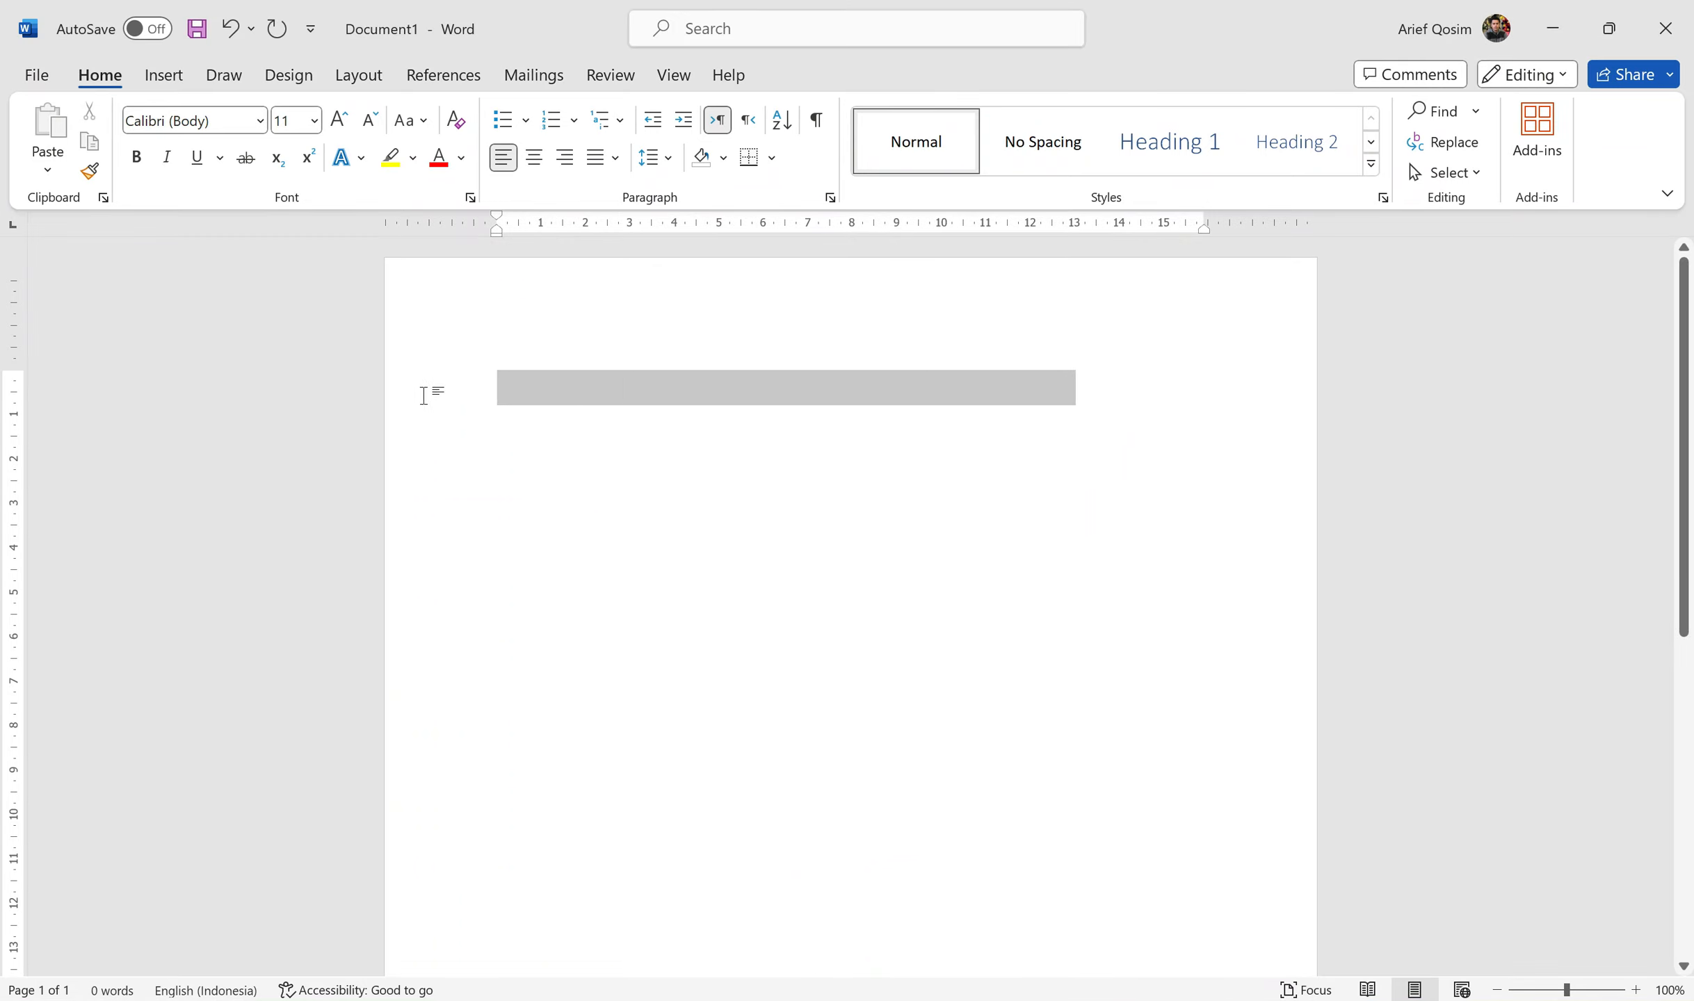
key(Delete)
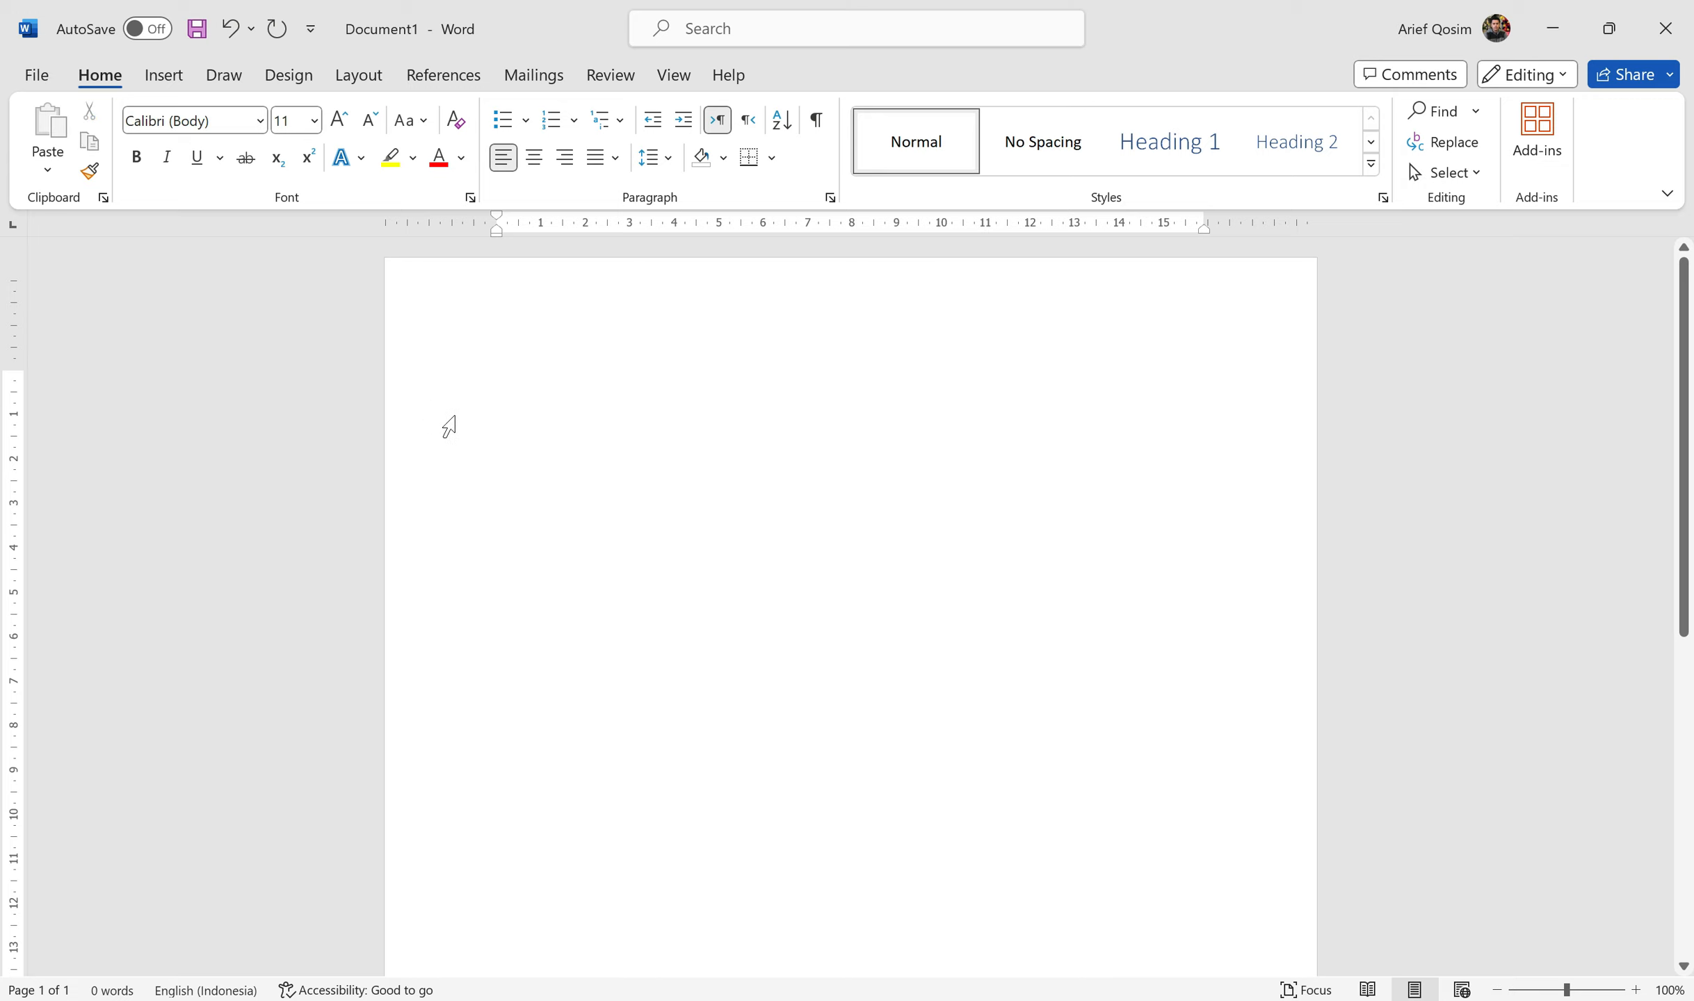
key(Tab)
key(Tab)
key(ctrl+z)
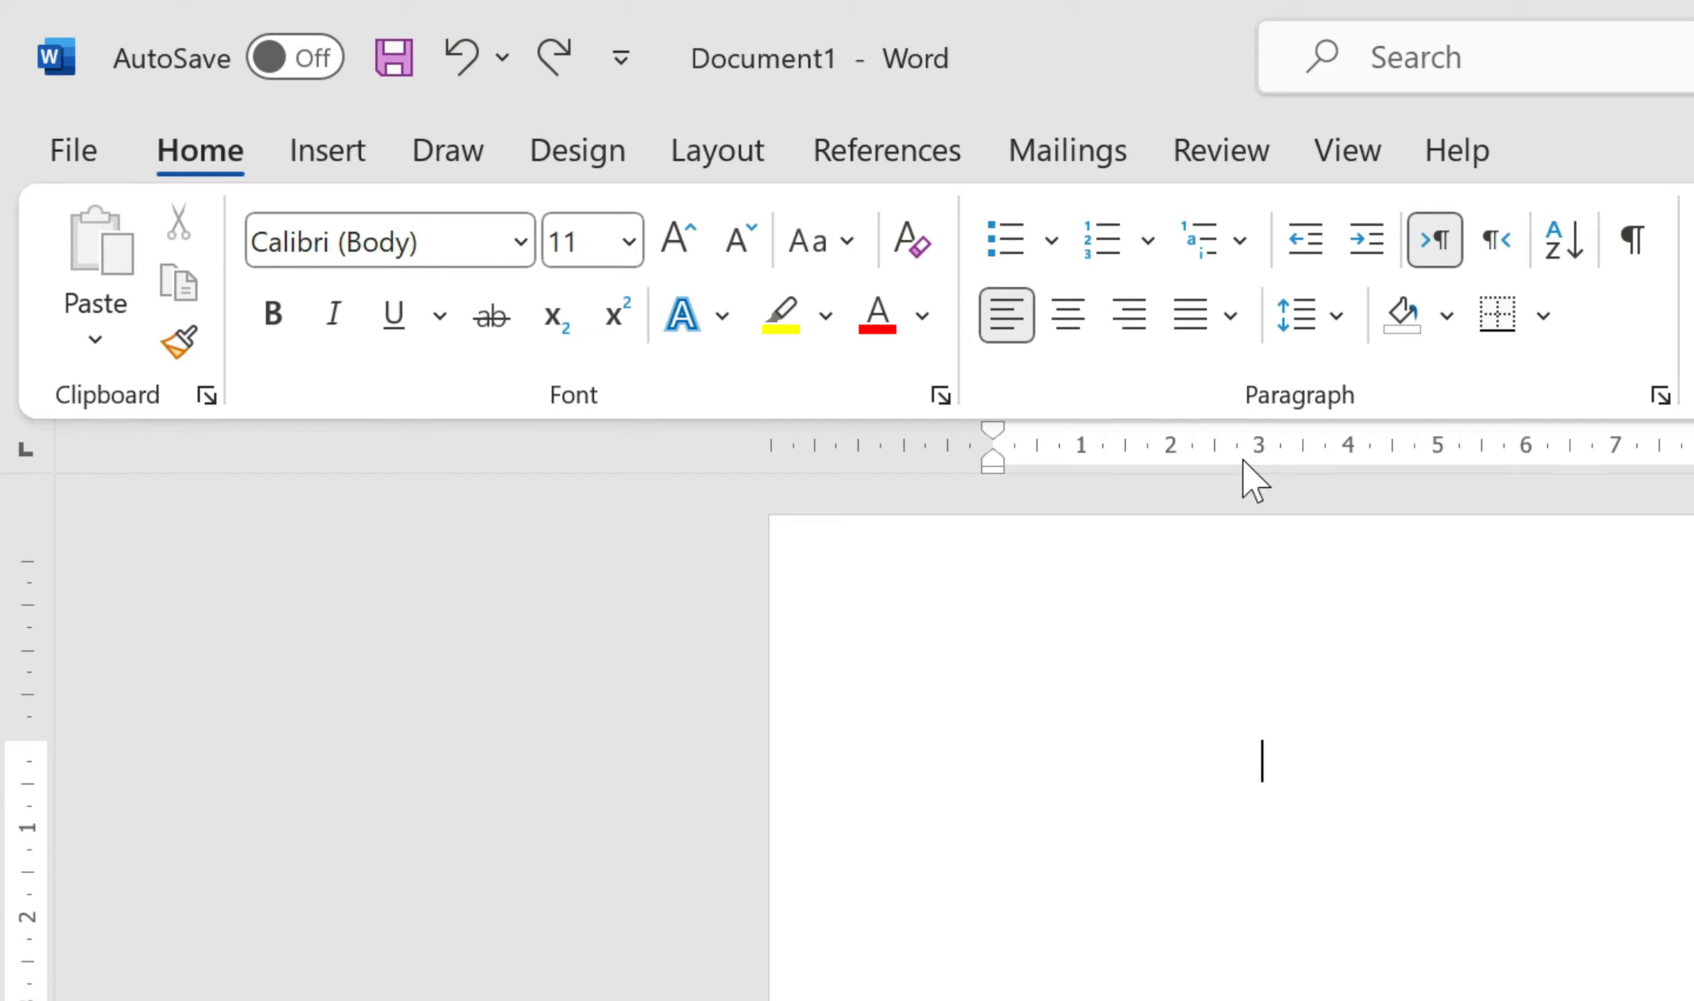
Step: Place a left tab stop at 2 cm, a center tab at 7 cm and a decimal tab at 11 cm
click(1172, 461)
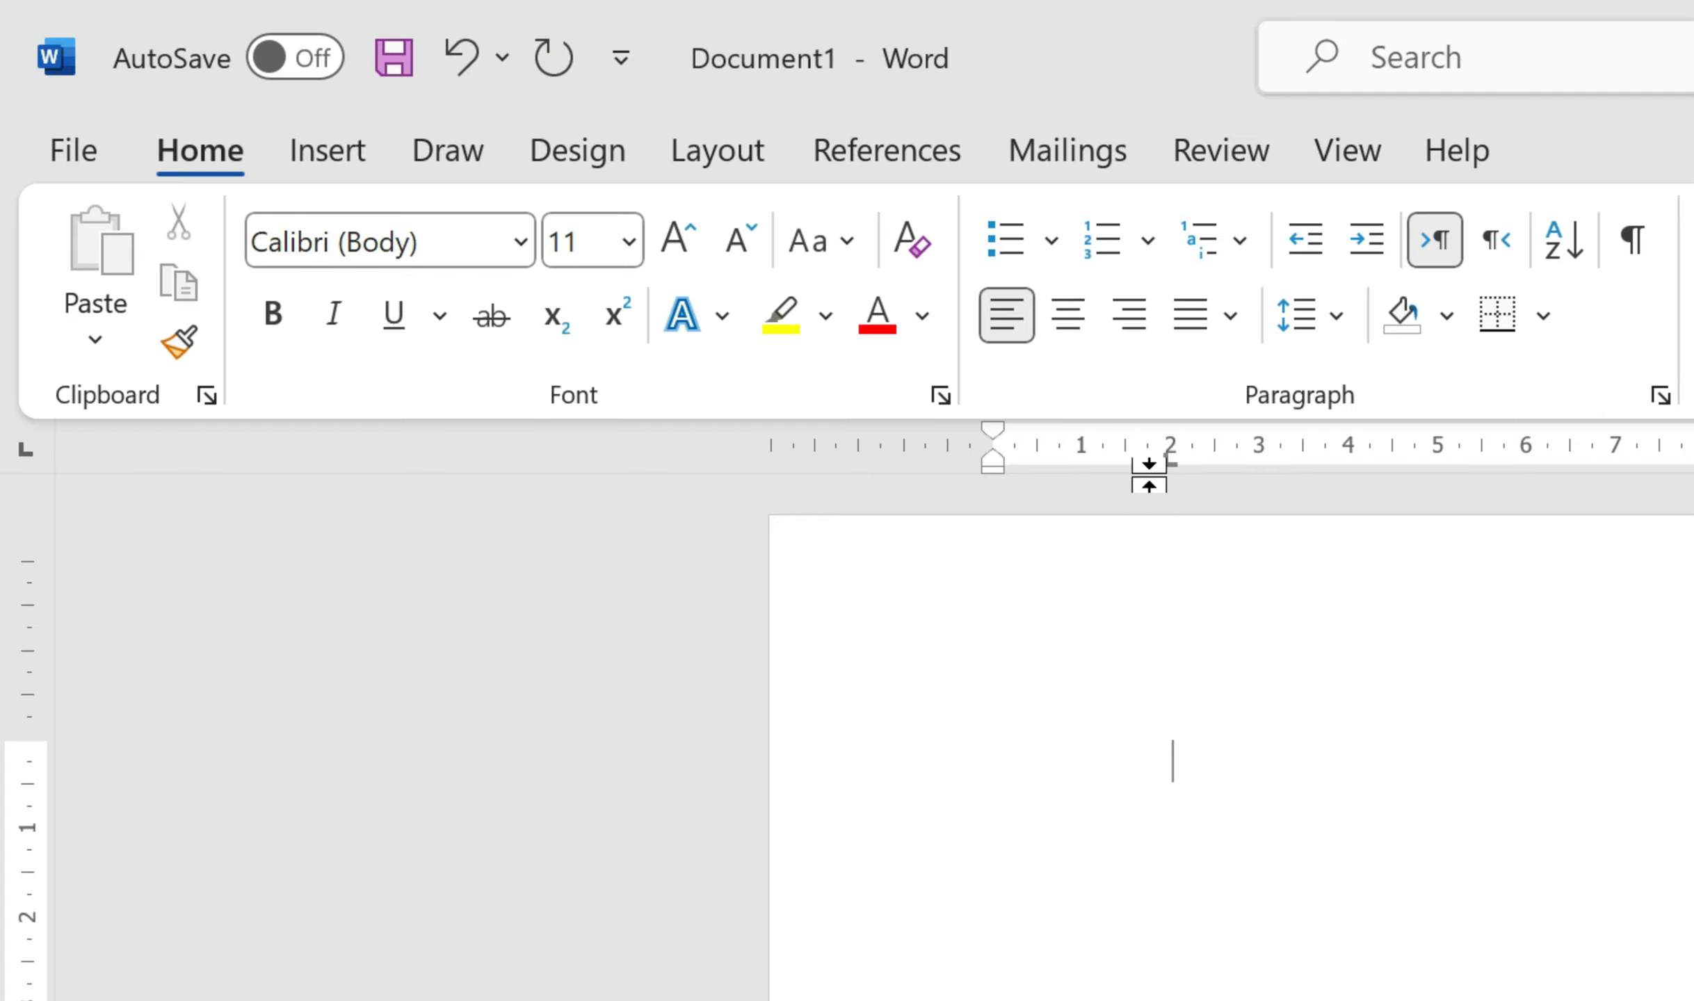
click(25, 452)
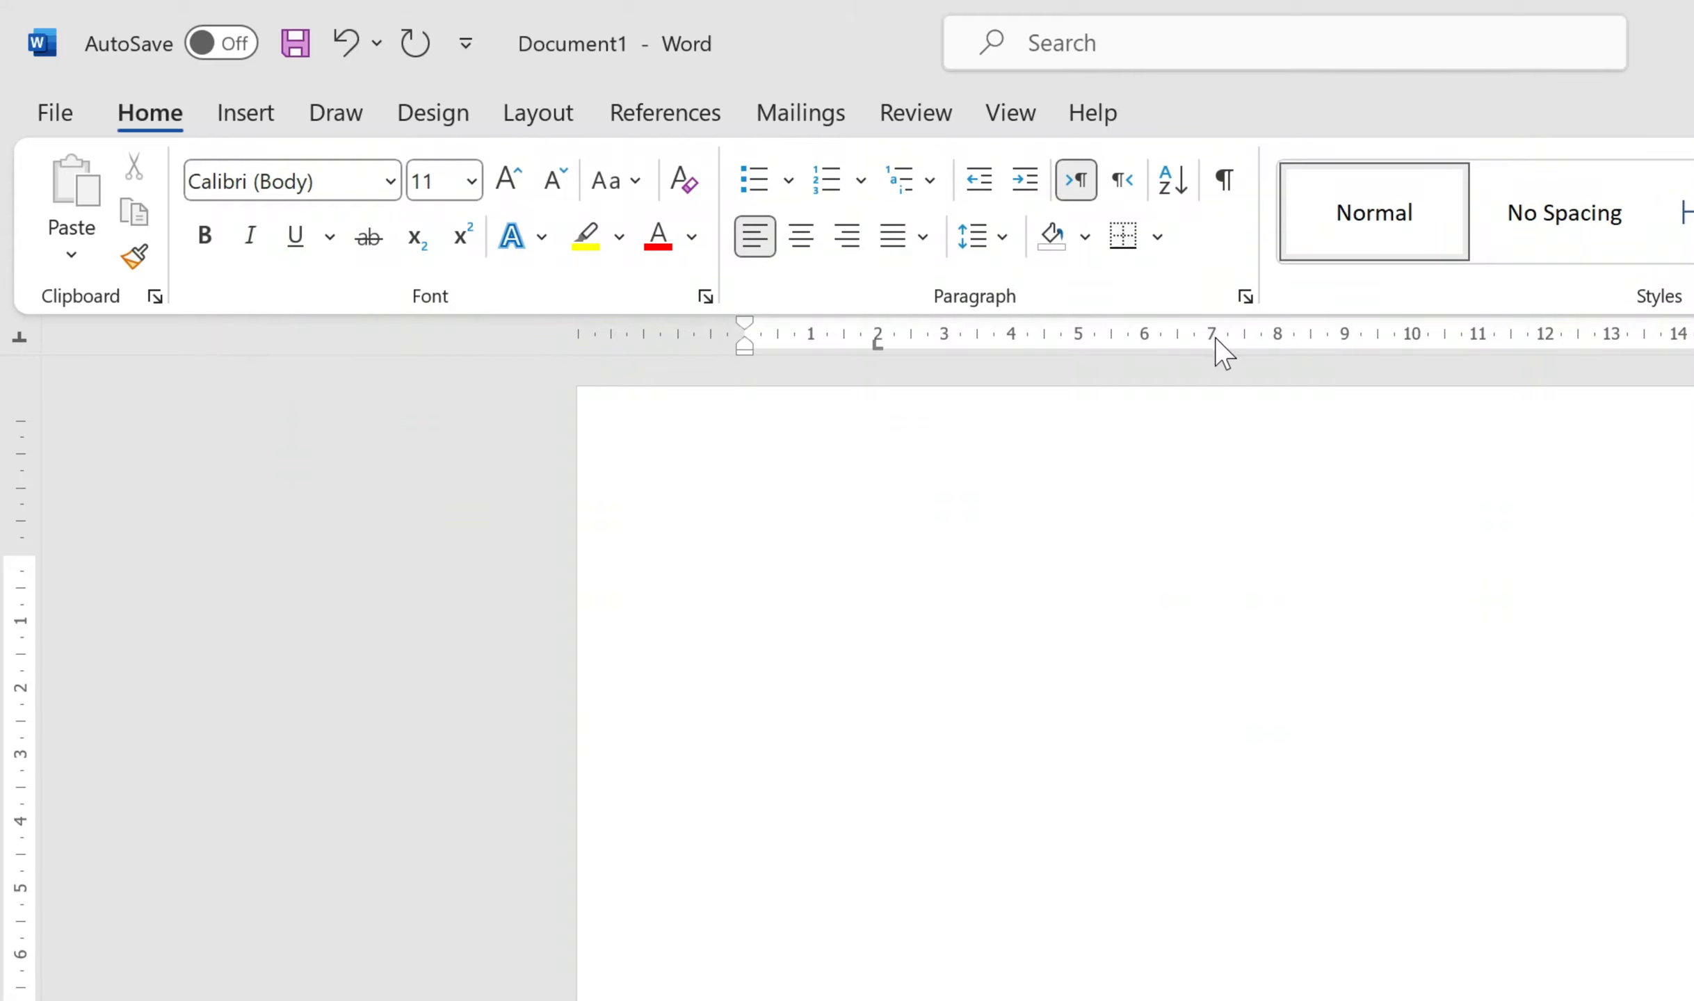
click(1209, 340)
click(20, 339)
click(20, 338)
click(1474, 337)
Step: Reposition the 2 cm stop, add stops near 3–4 cm, and drag an unwanted stop off the ruler
mouse_move(876, 347)
mouse_down()
mouse_move(924, 348)
mouse_move(846, 353)
mouse_move(880, 352)
mouse_up()
click(962, 342)
click(994, 343)
click(1028, 343)
drag(1027, 343, 963, 365)
Step: Type the tab-separated header row: Nama, Kondisi, ukuran, harga
text(Nama)
key(Tab)
text(Kondisi)
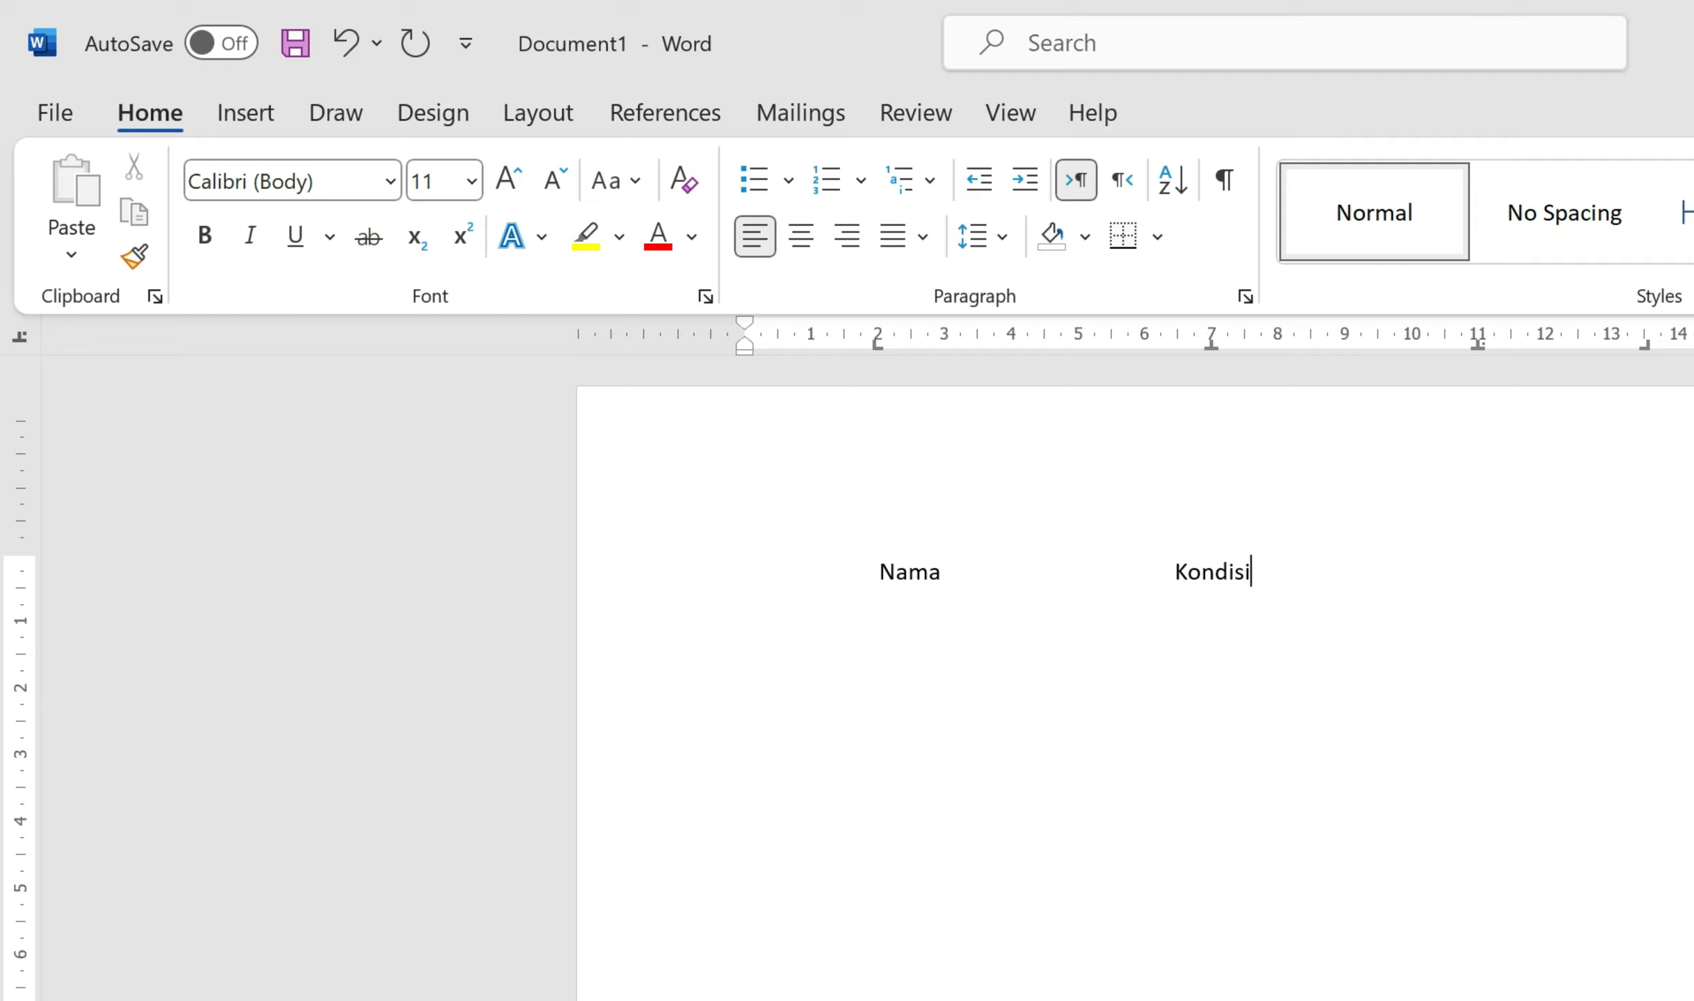
key(Tab)
text(ukuran)
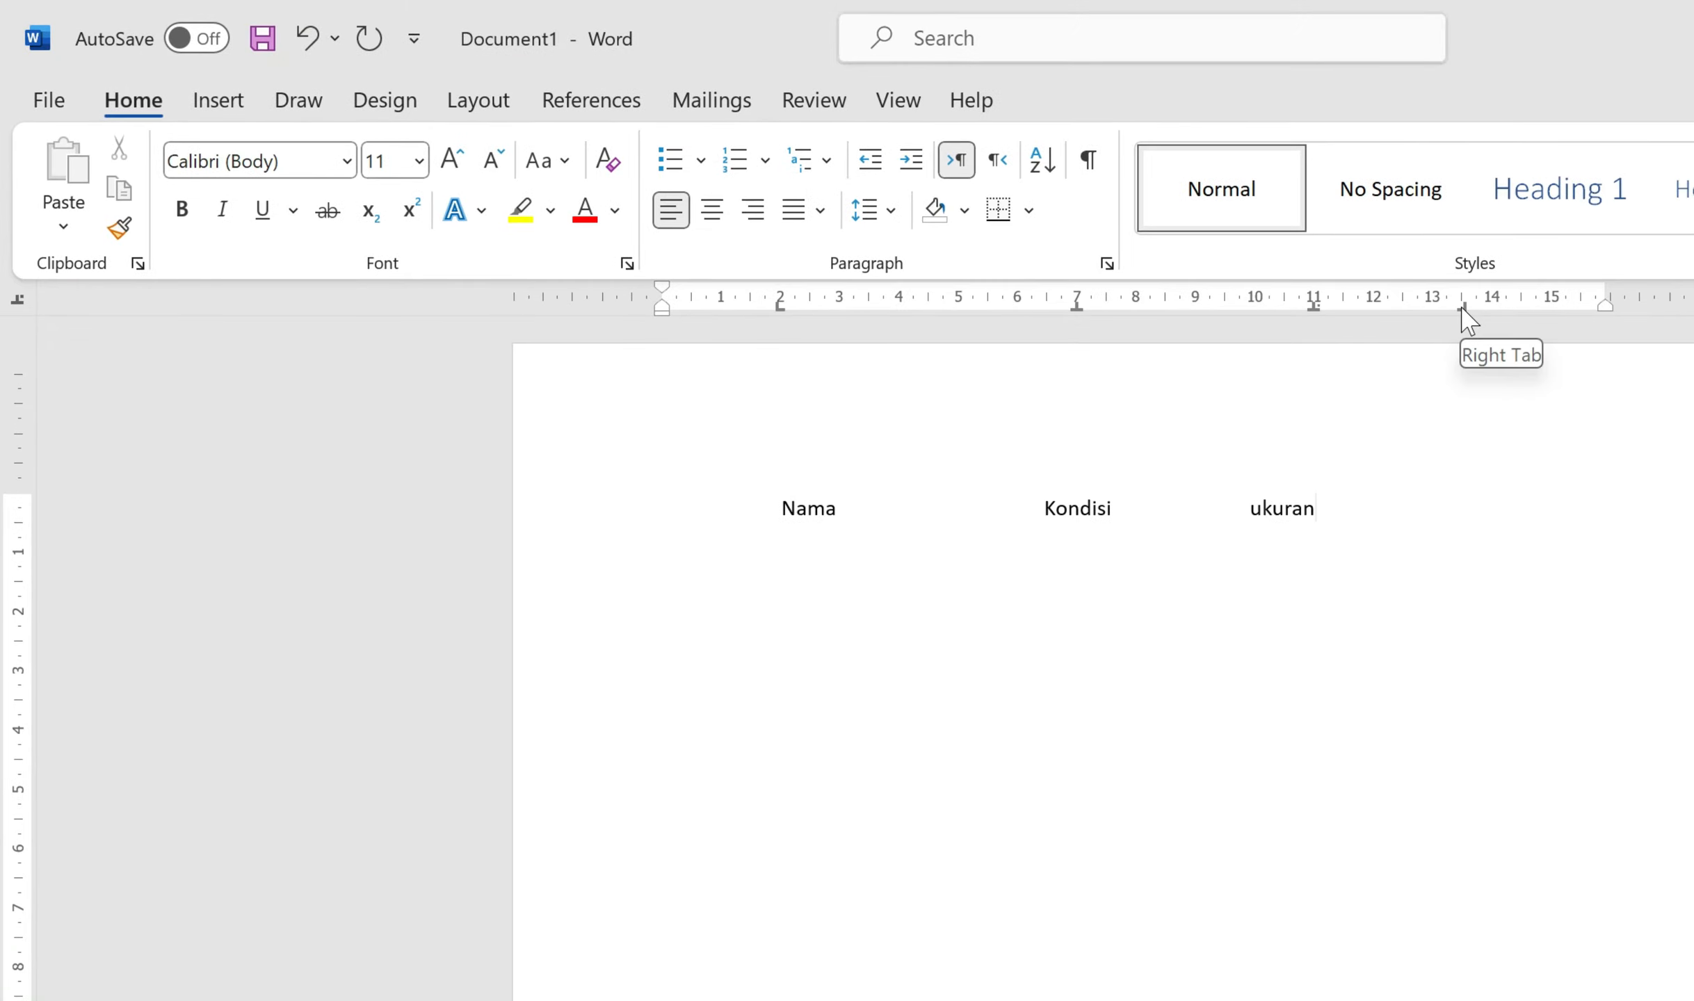
key(Tab)
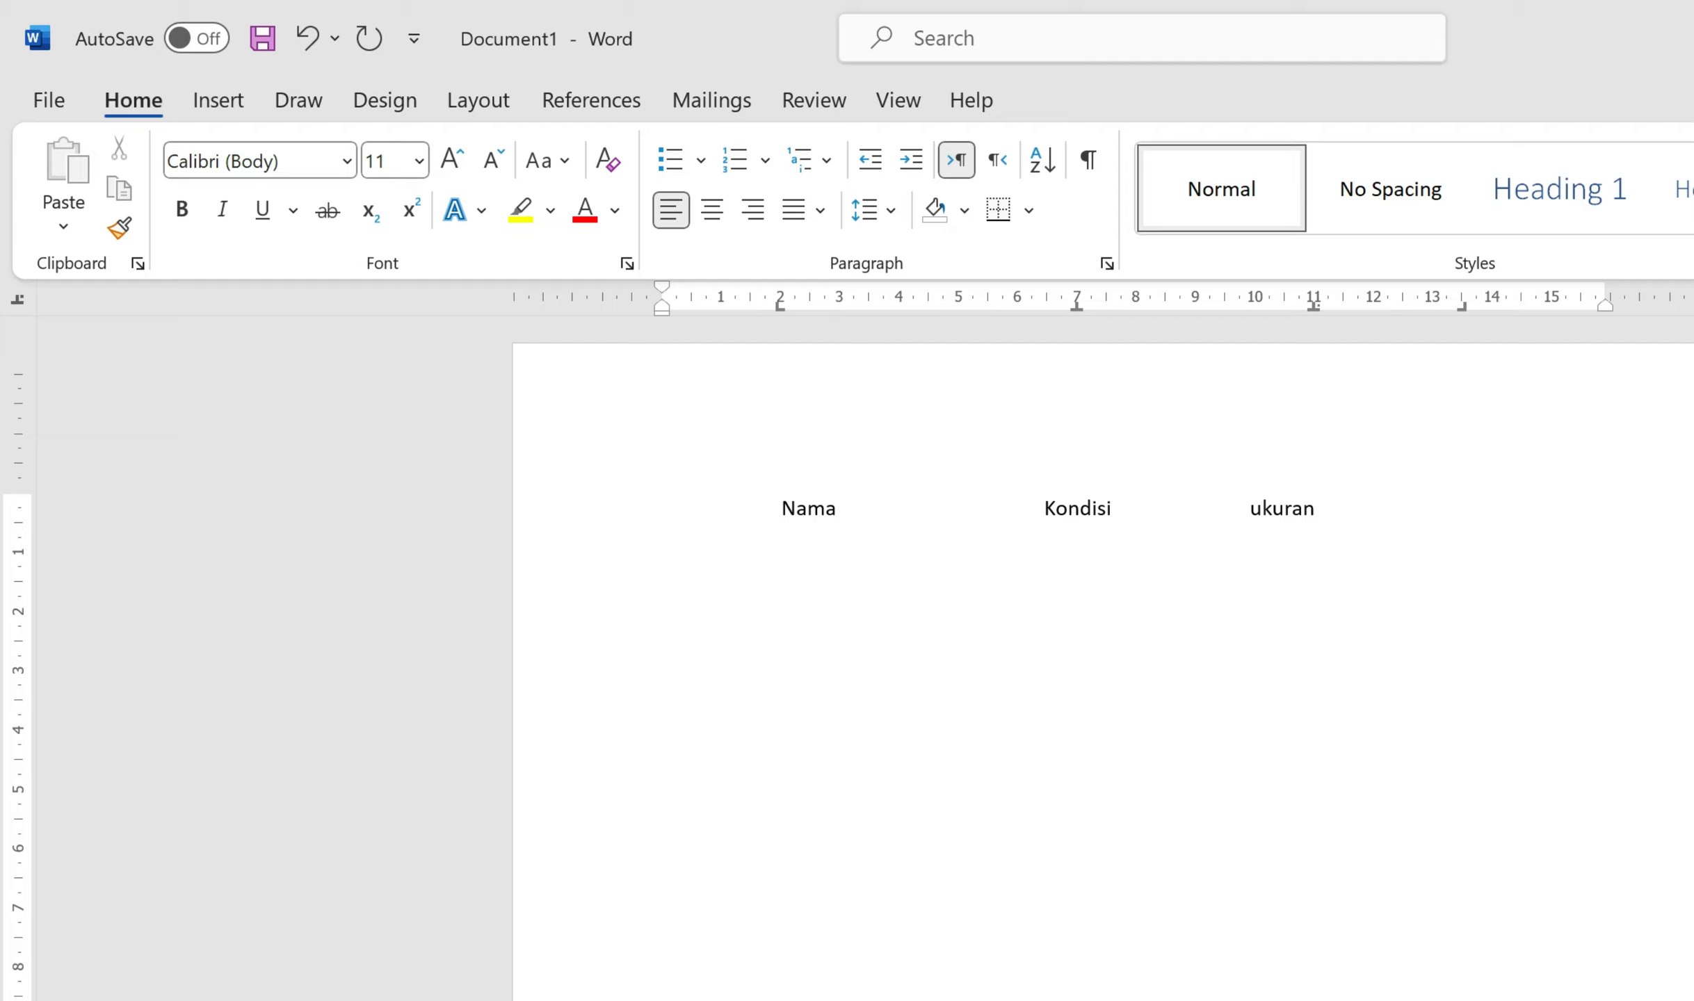
text(harga)
Step: On a new line, type the Pensil row with Baik and 12,85
key(Return)
text(Pensil)
key(Tab)
text(Baik)
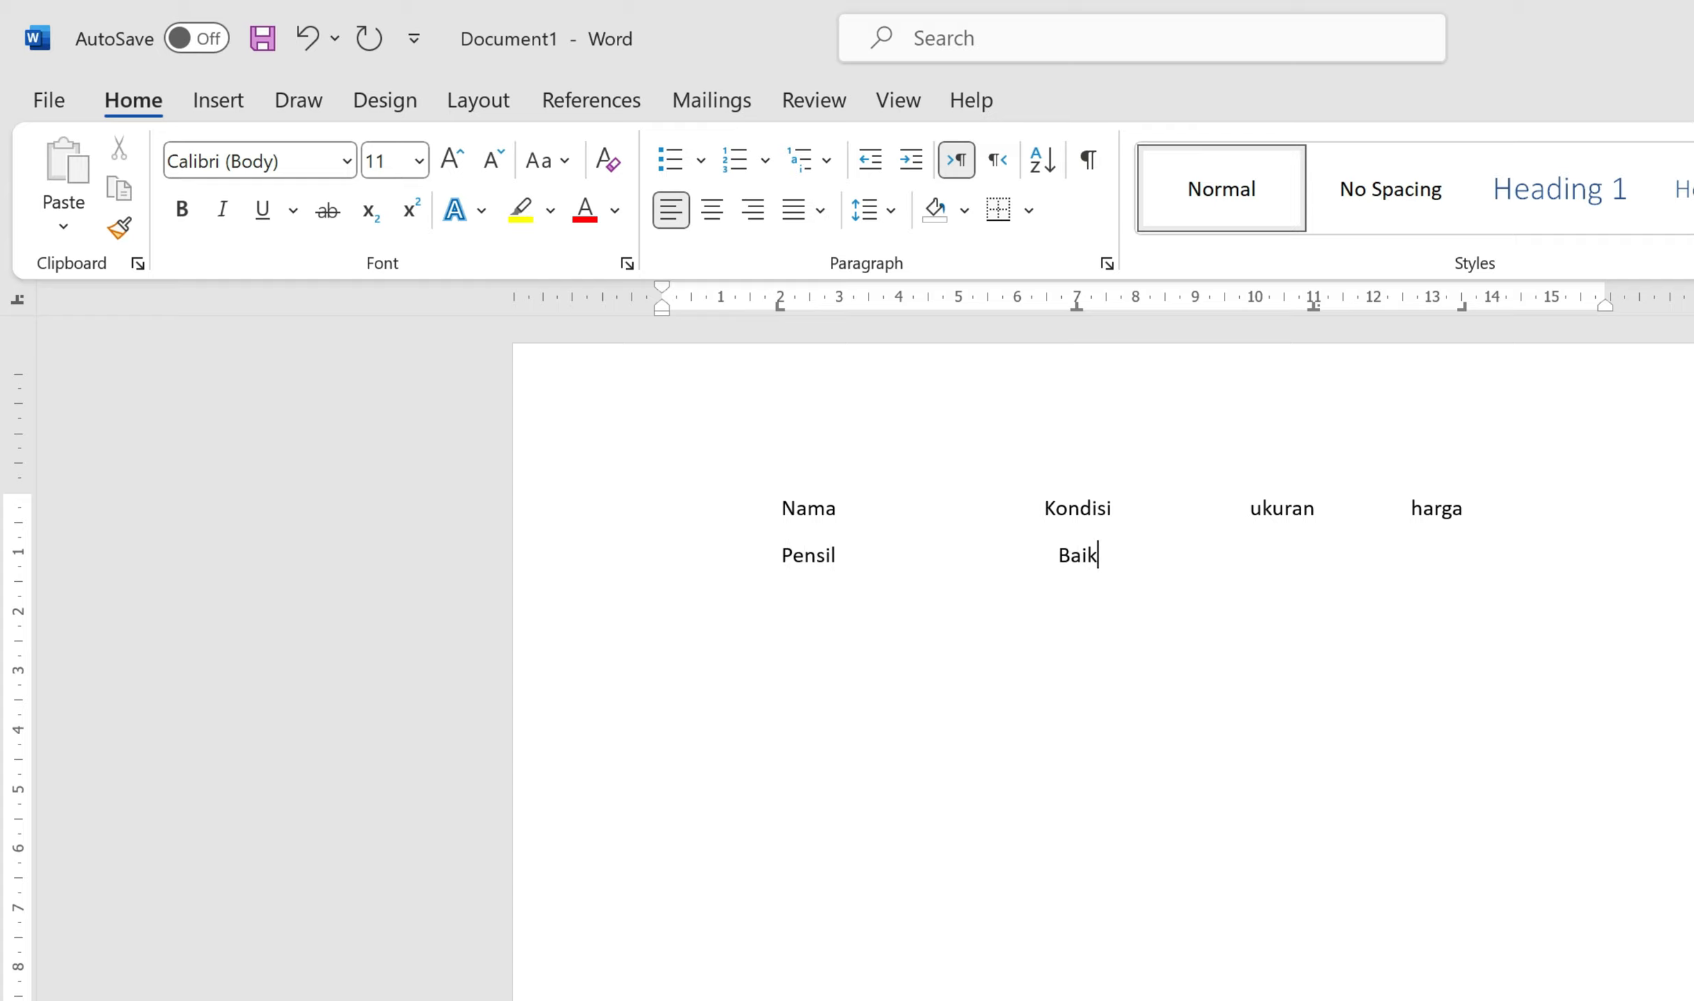
key(Tab)
text(12,85)
Step: Add the unit labels so the headers read ukuran (cm) and harga (Rp)
click(1318, 508)
text(()
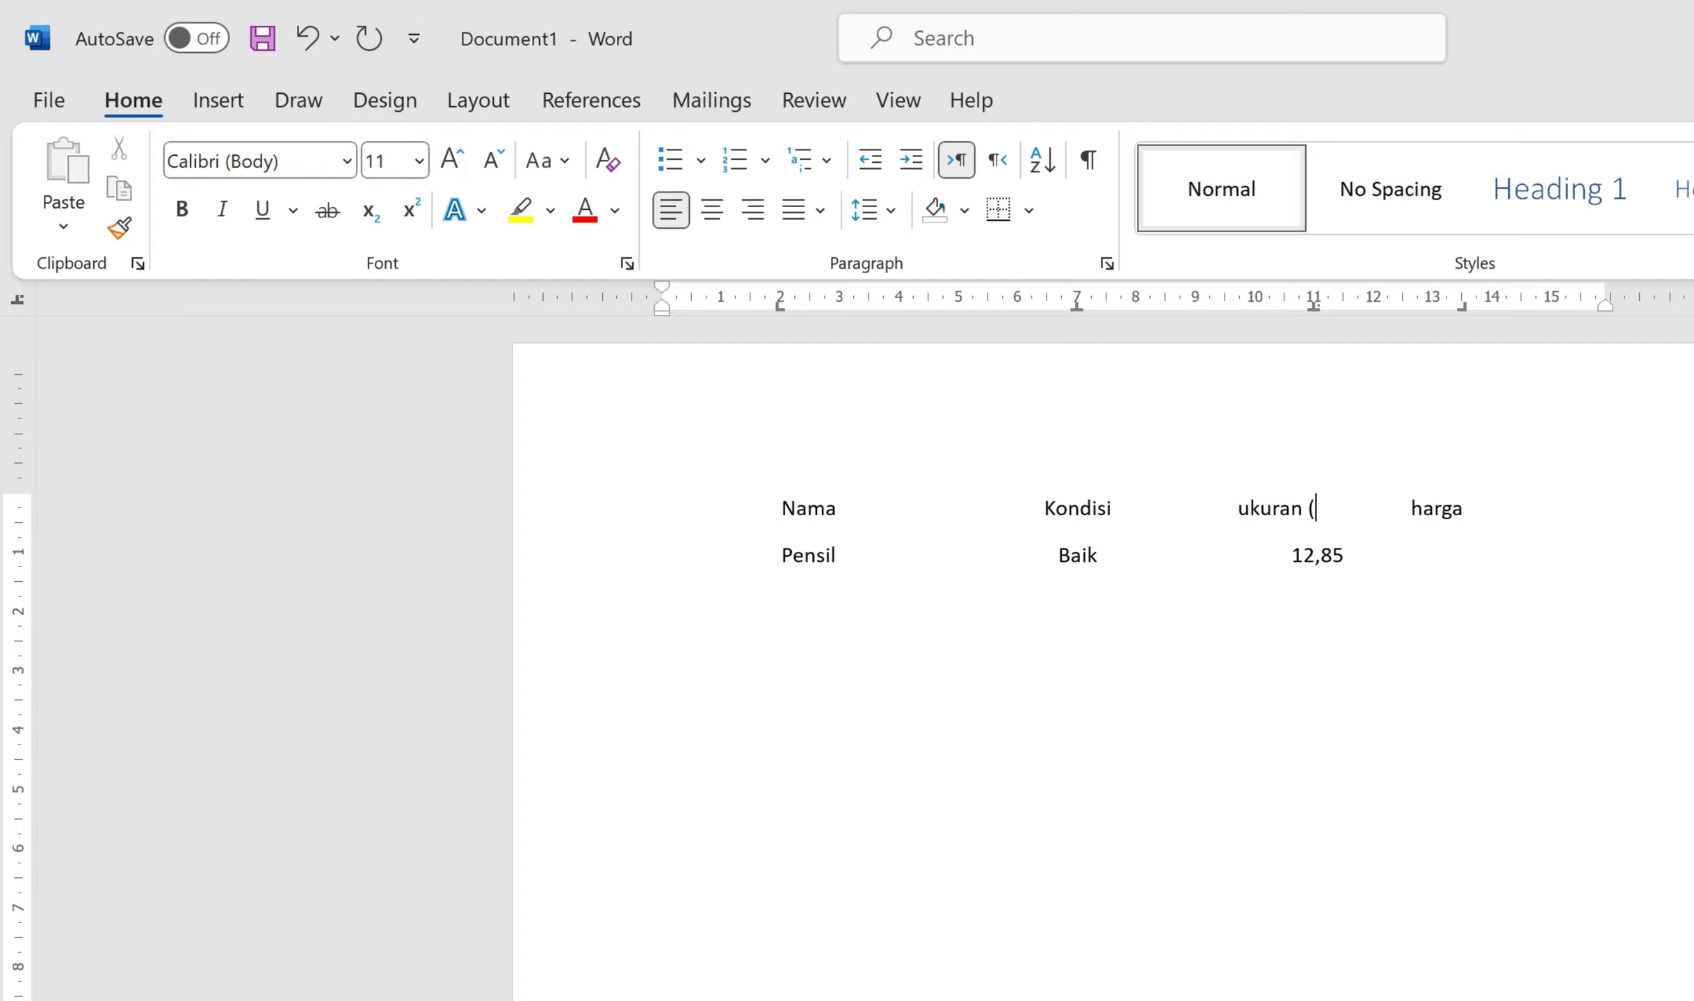
text(cm))
click(1472, 508)
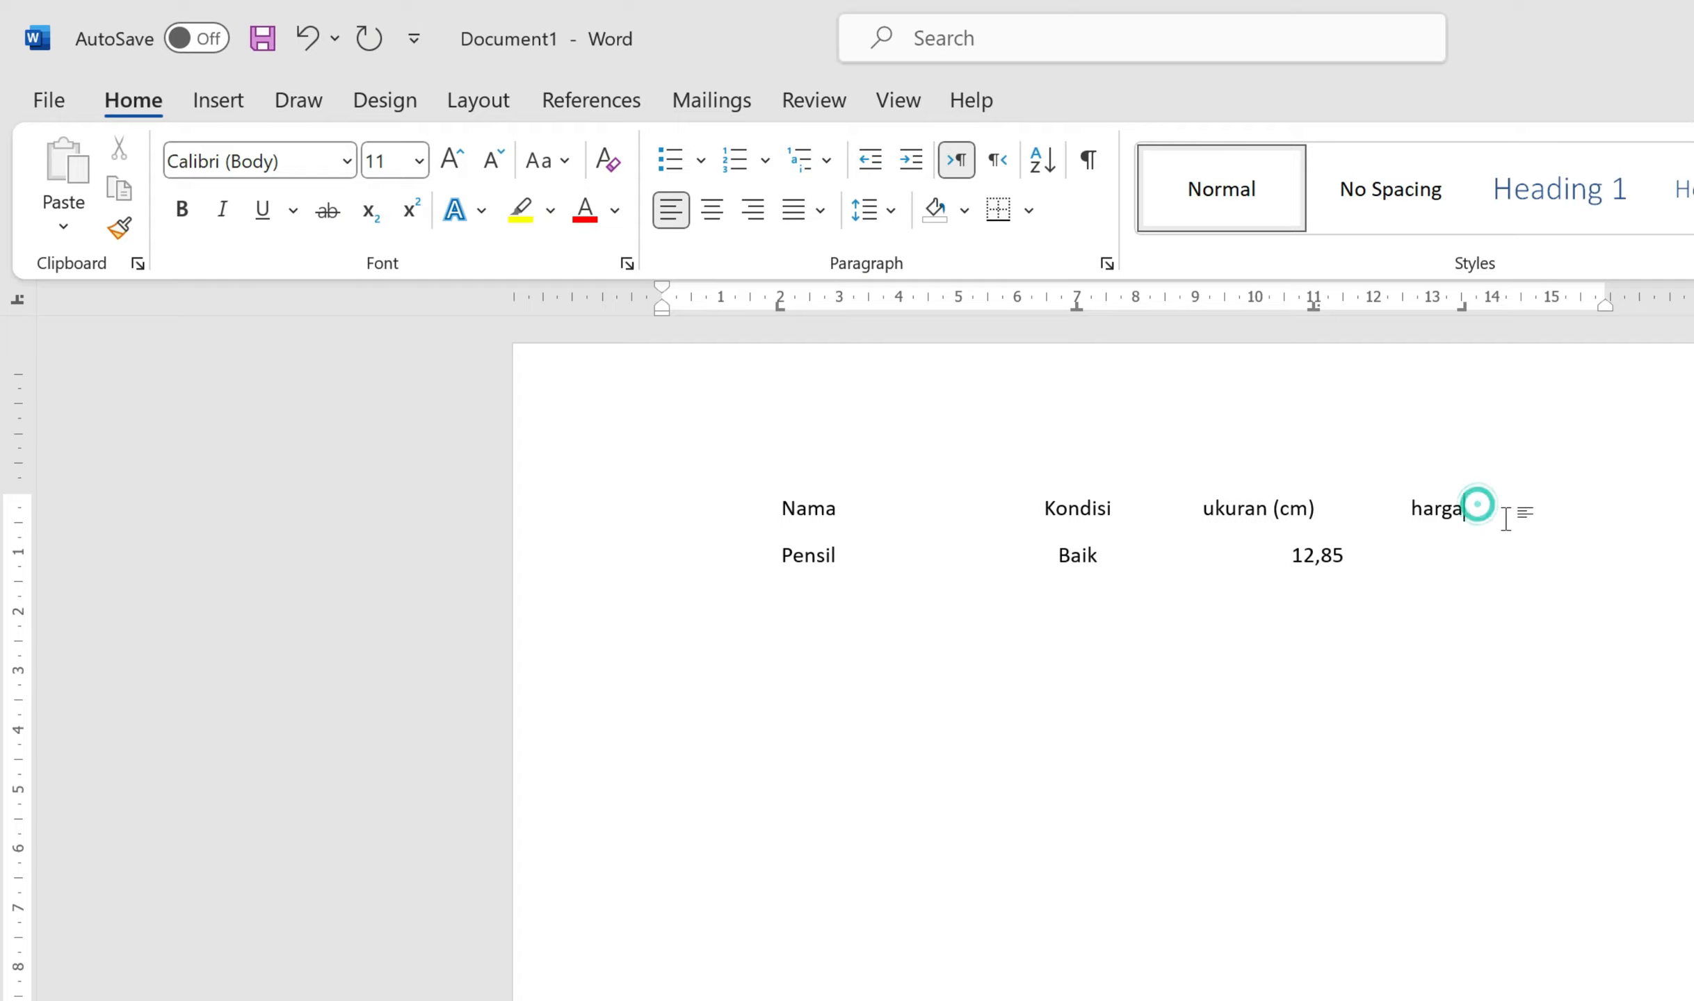
text((Rp))
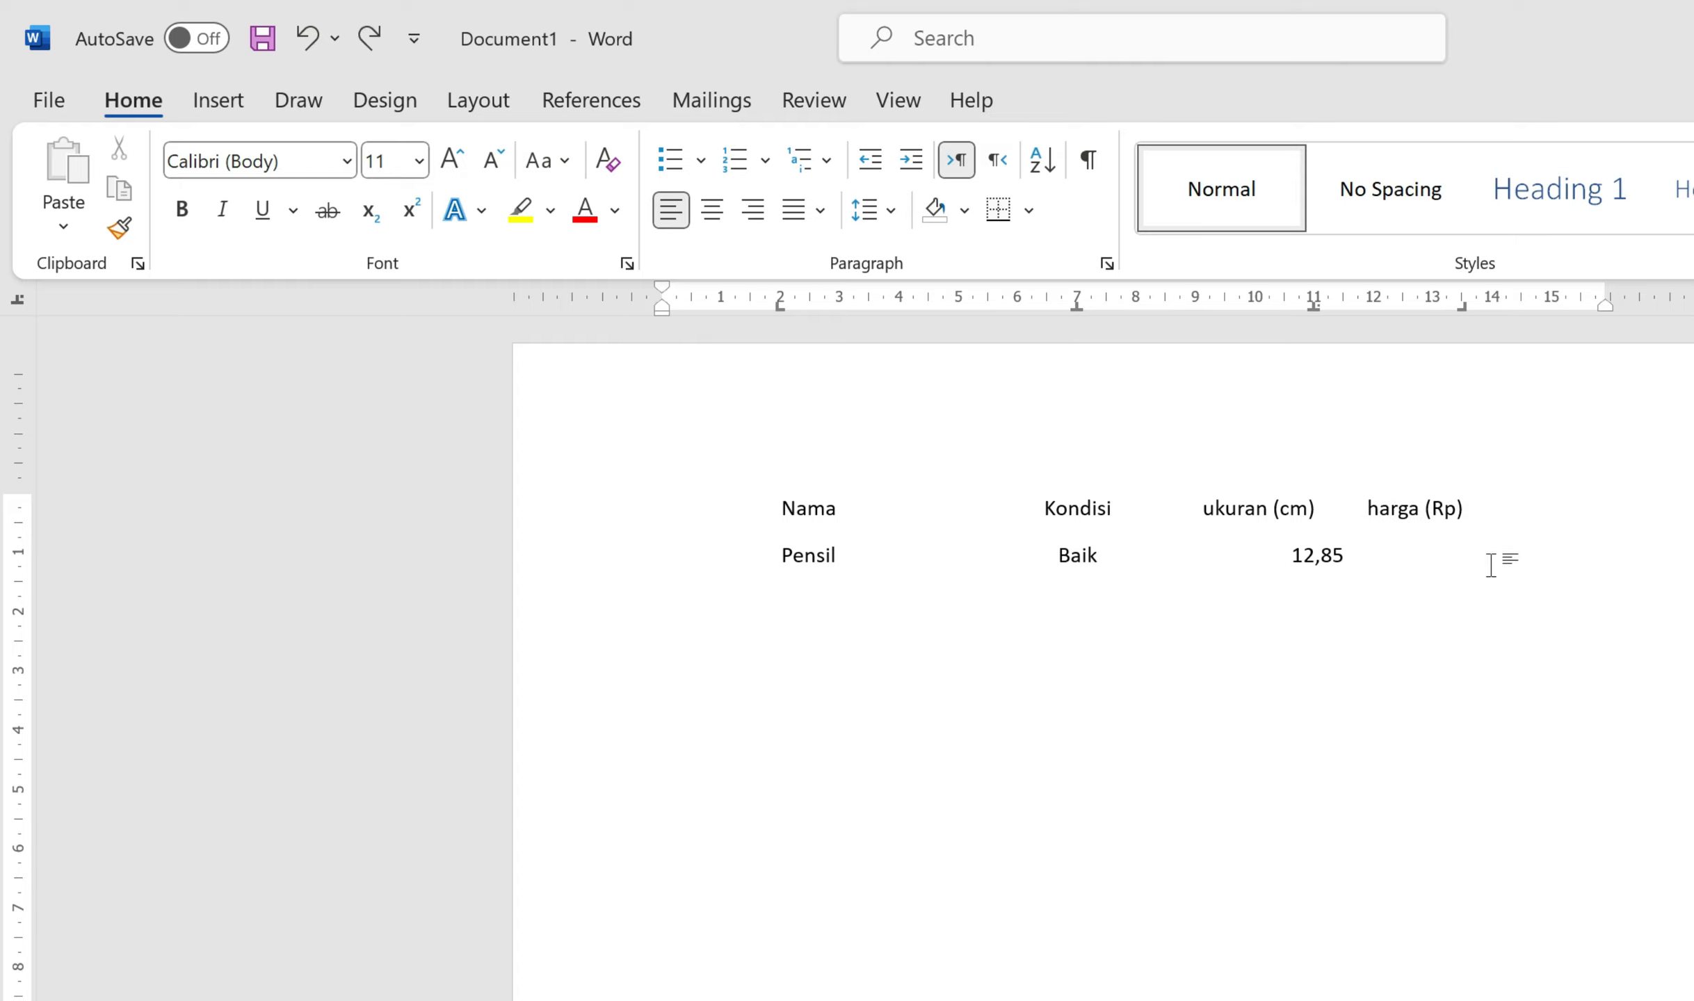
Step: Give Pensil the price 3.000 and start the next row with Gunting
double_click(1491, 563)
text(3.000)
key(Return)
key(Tab)
text(Gunting)
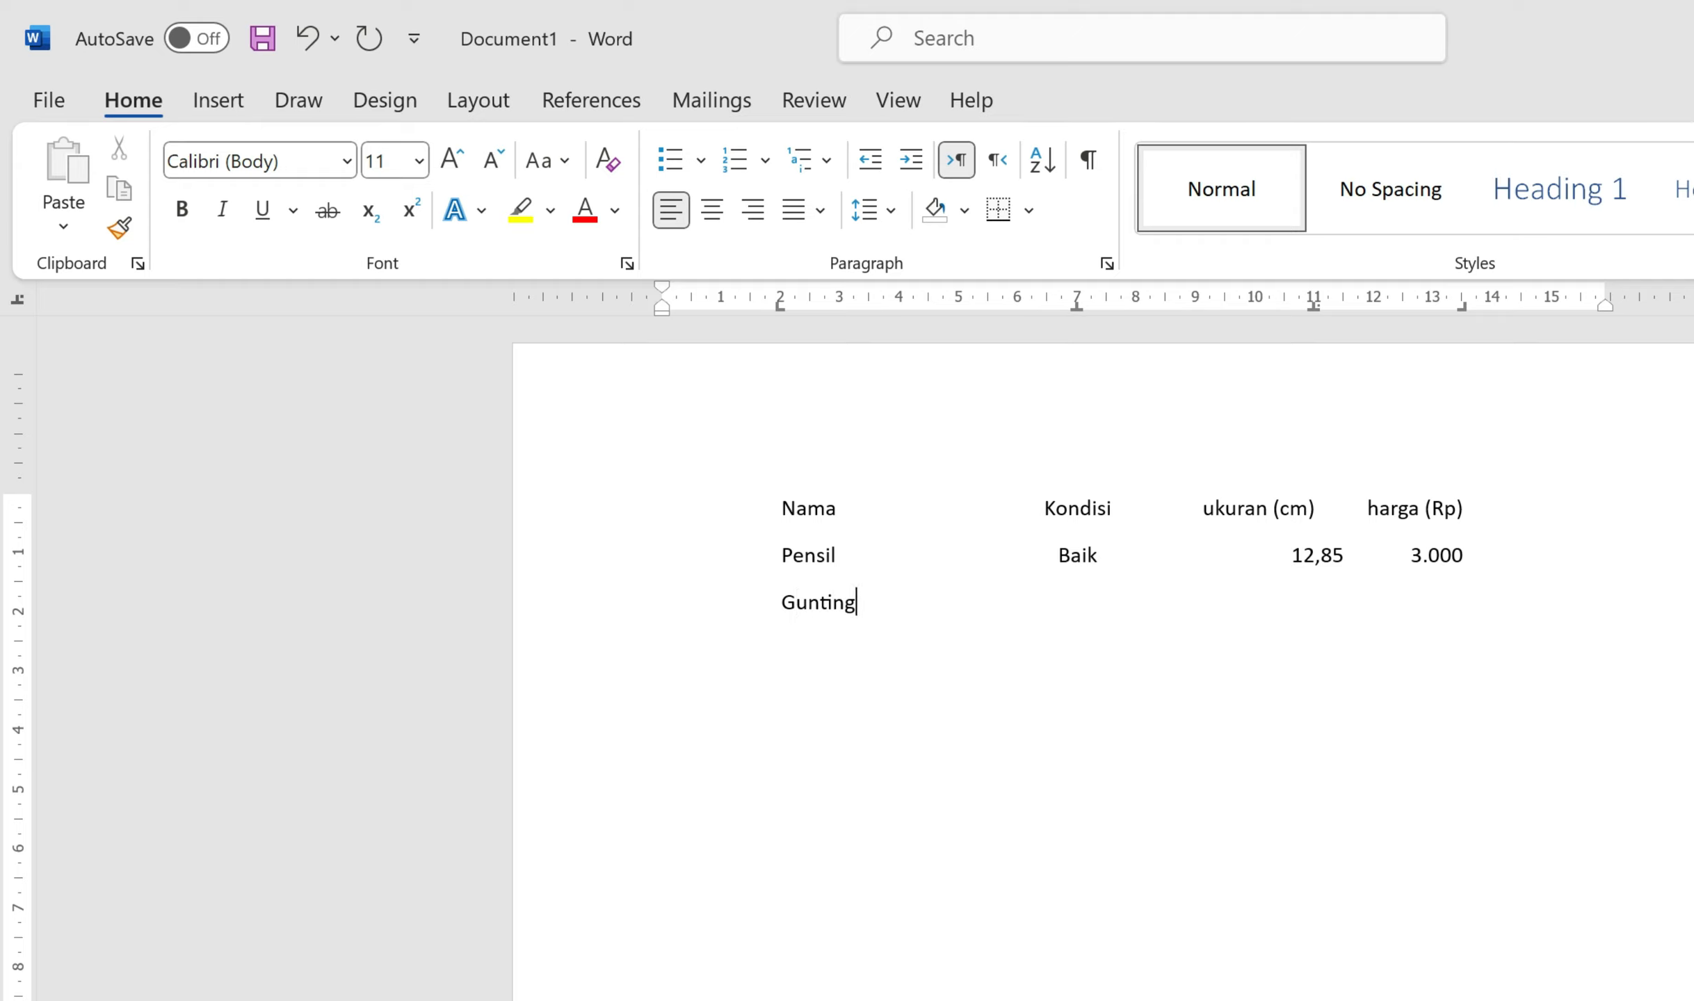
Step: Complete the Gunting row with Baik, 125,66 and 8.000
key(Tab)
text(Baik)
key(Tab)
text(125,66)
text(8.000)
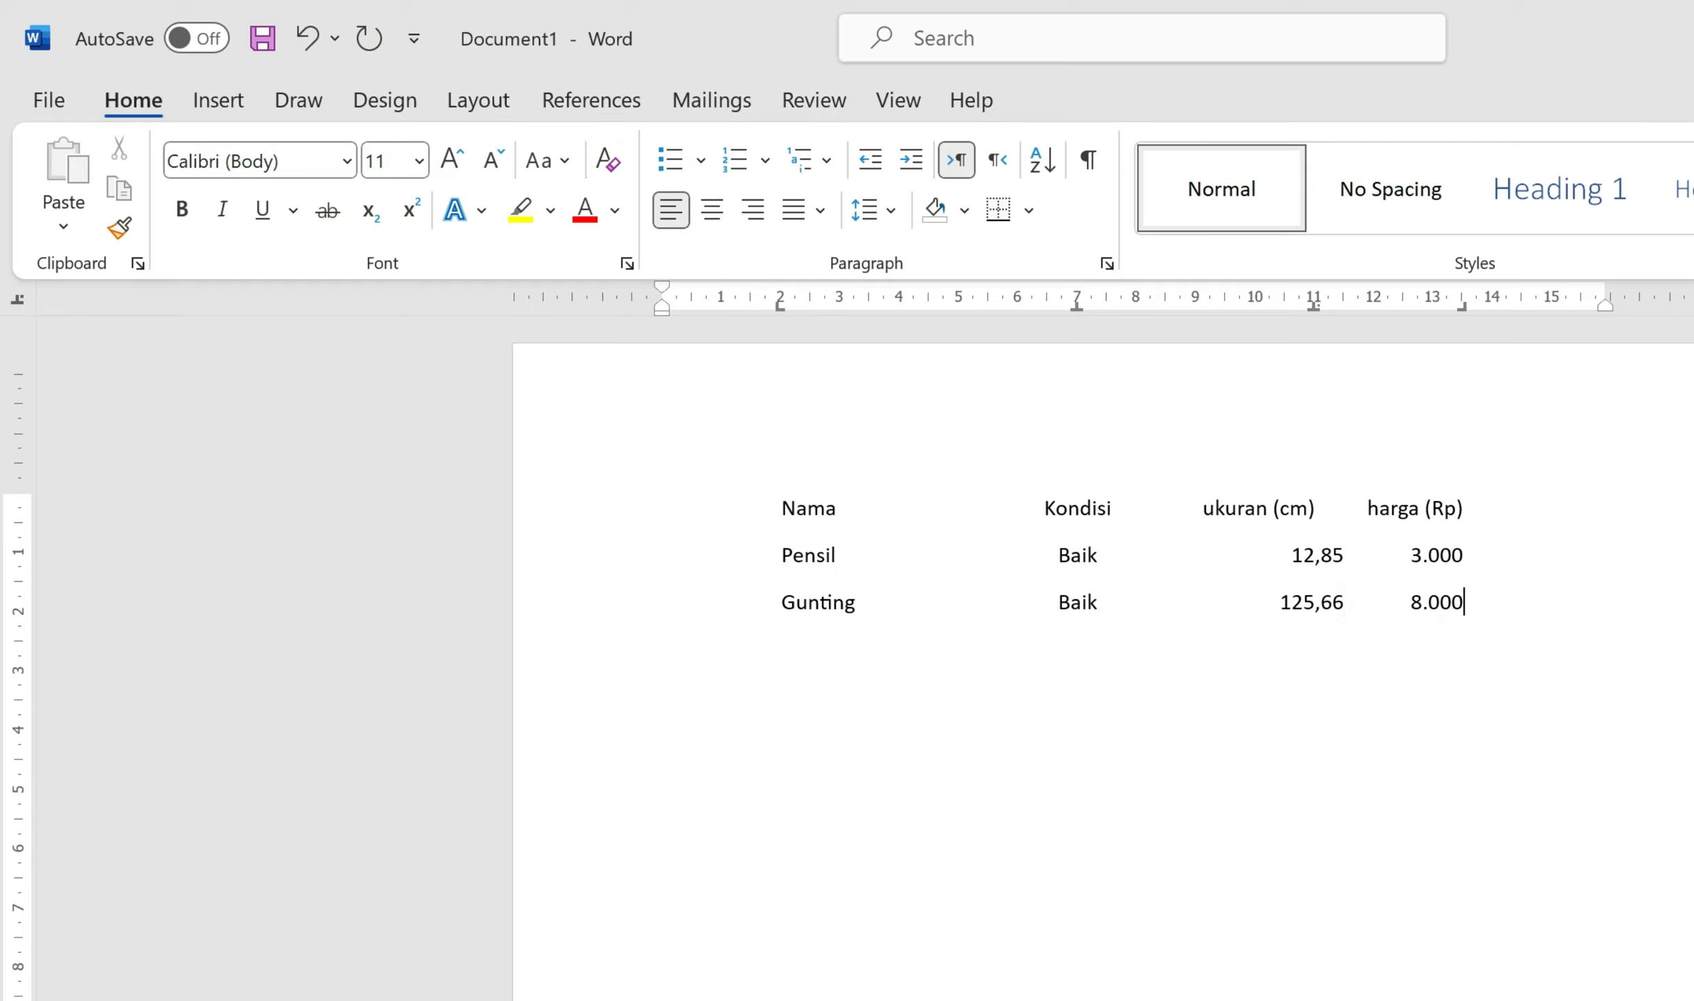
Step: Add a Mistar row with Baik, 30,00 and 5.200
key(Return)
key(Tab)
text(Mistar)
key(Tab)
text(Baik)
key(Tab)
text(30,00)
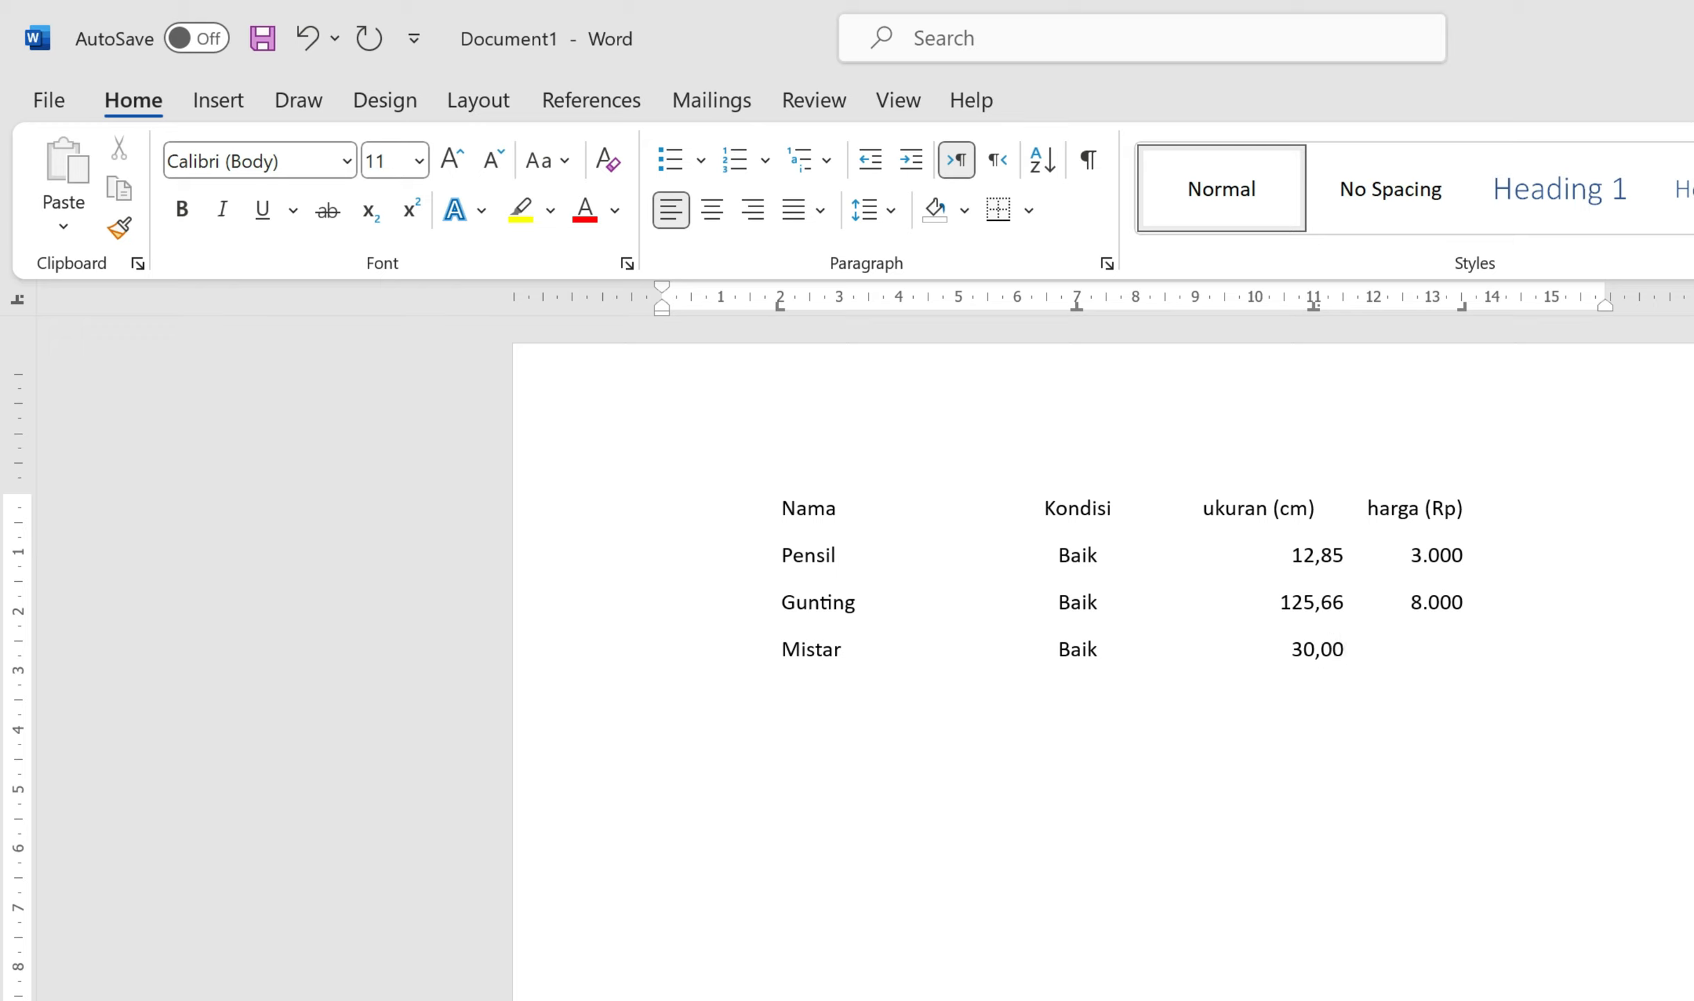
key(Tab)
text(5.200)
Step: Move the list's tab stops left to about 1.3, 5.8 and 9.6 cm, then add a line below
drag(1465, 649, 737, 495)
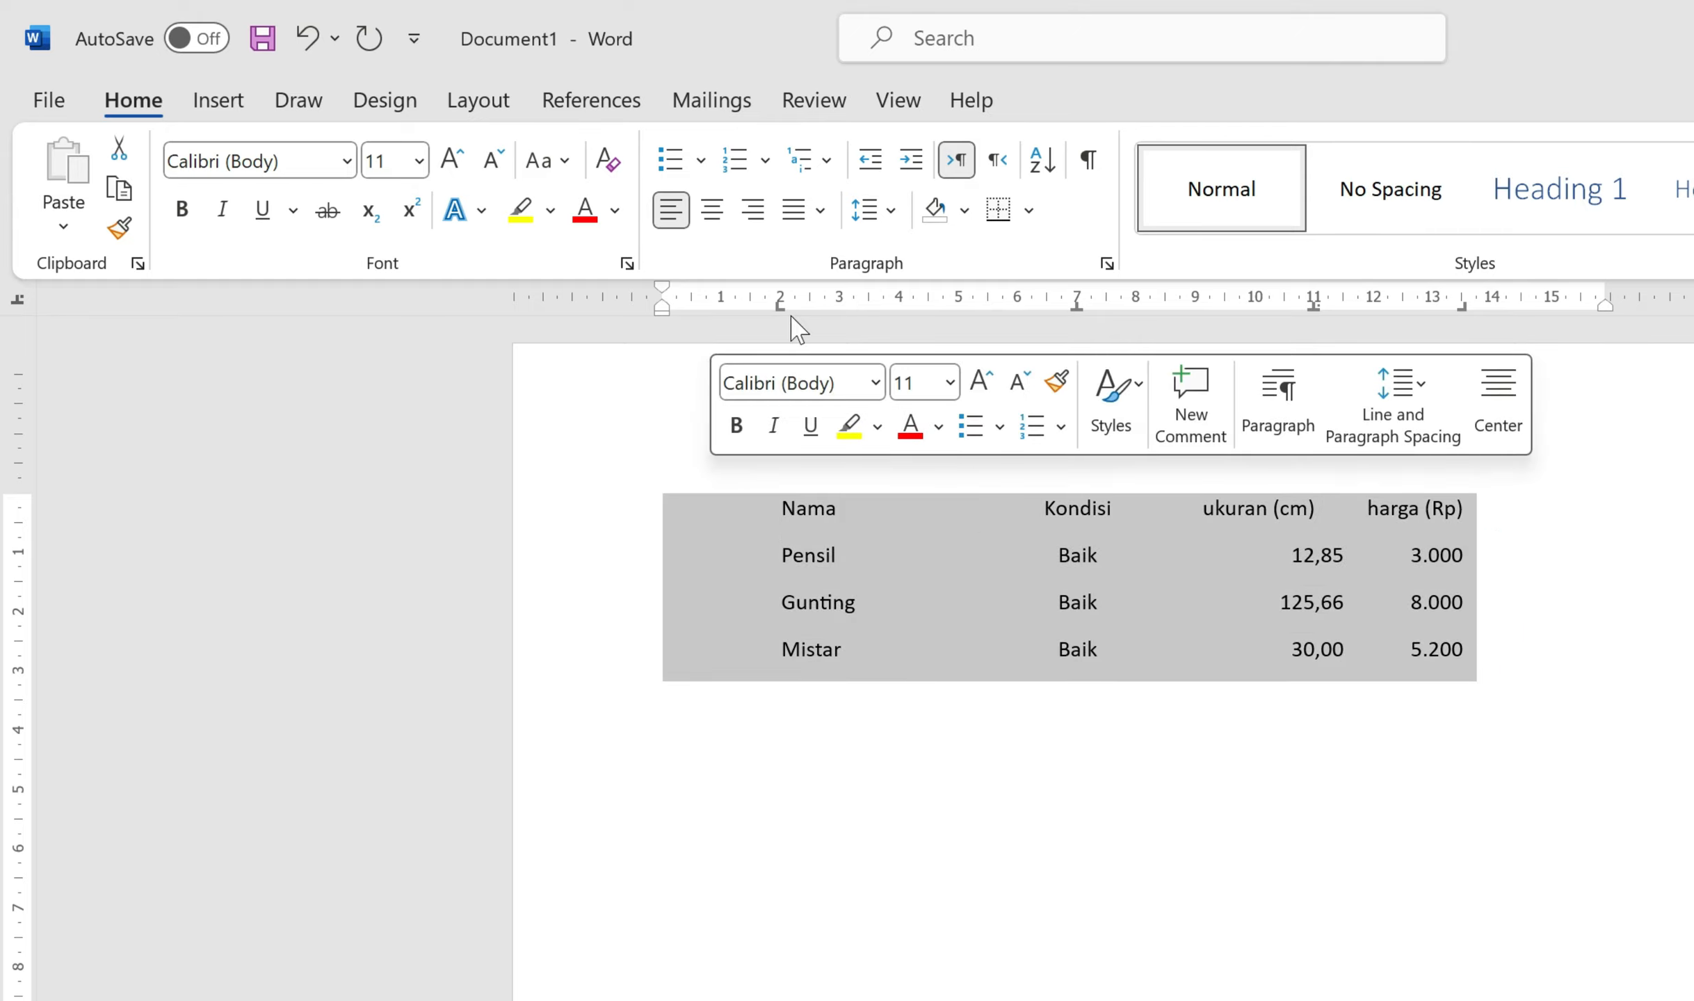
drag(779, 306, 735, 314)
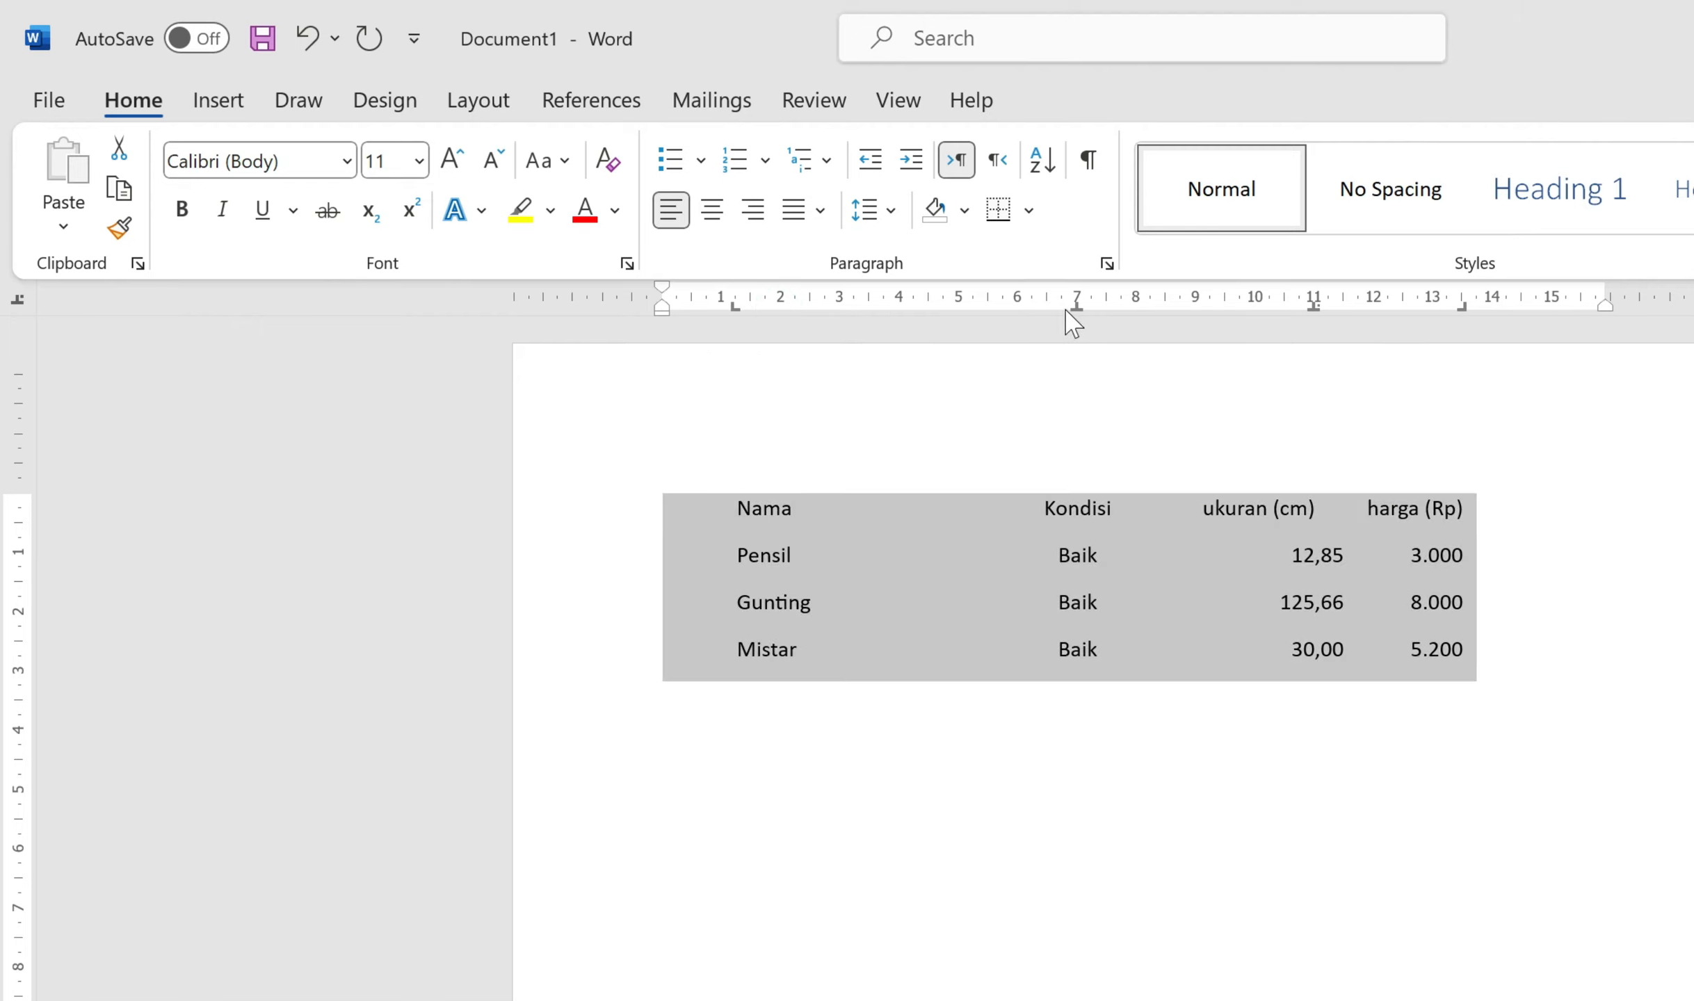
drag(1076, 306, 1002, 310)
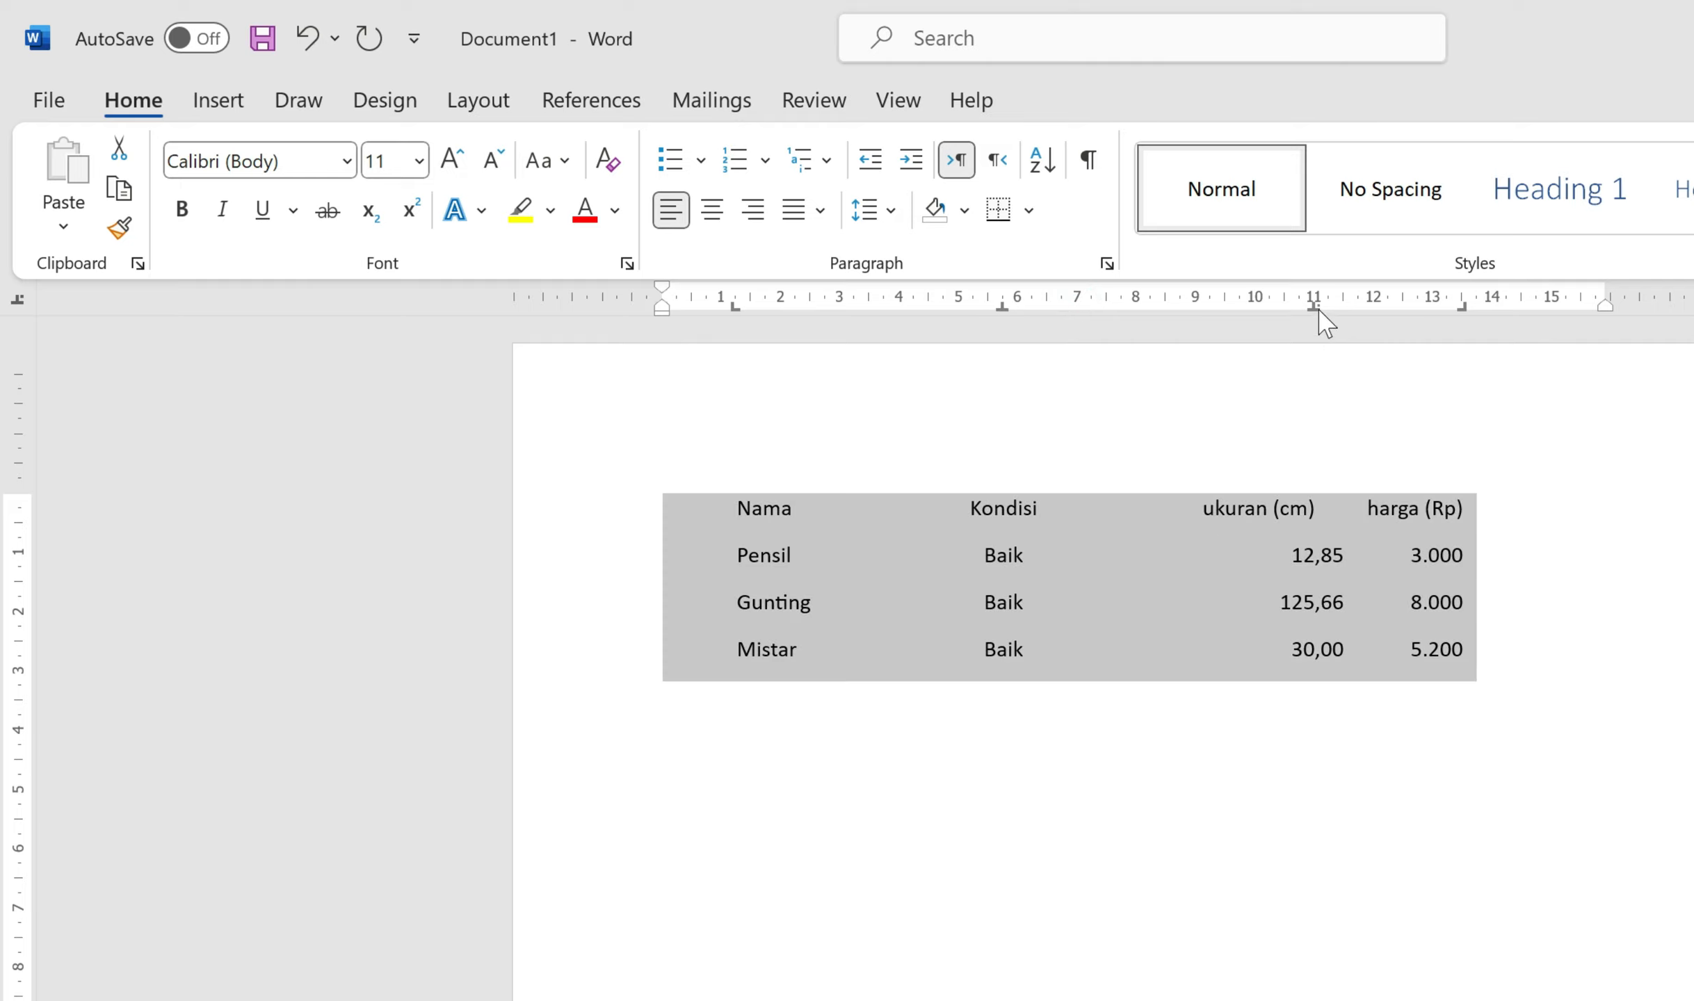
drag(1314, 311, 1239, 314)
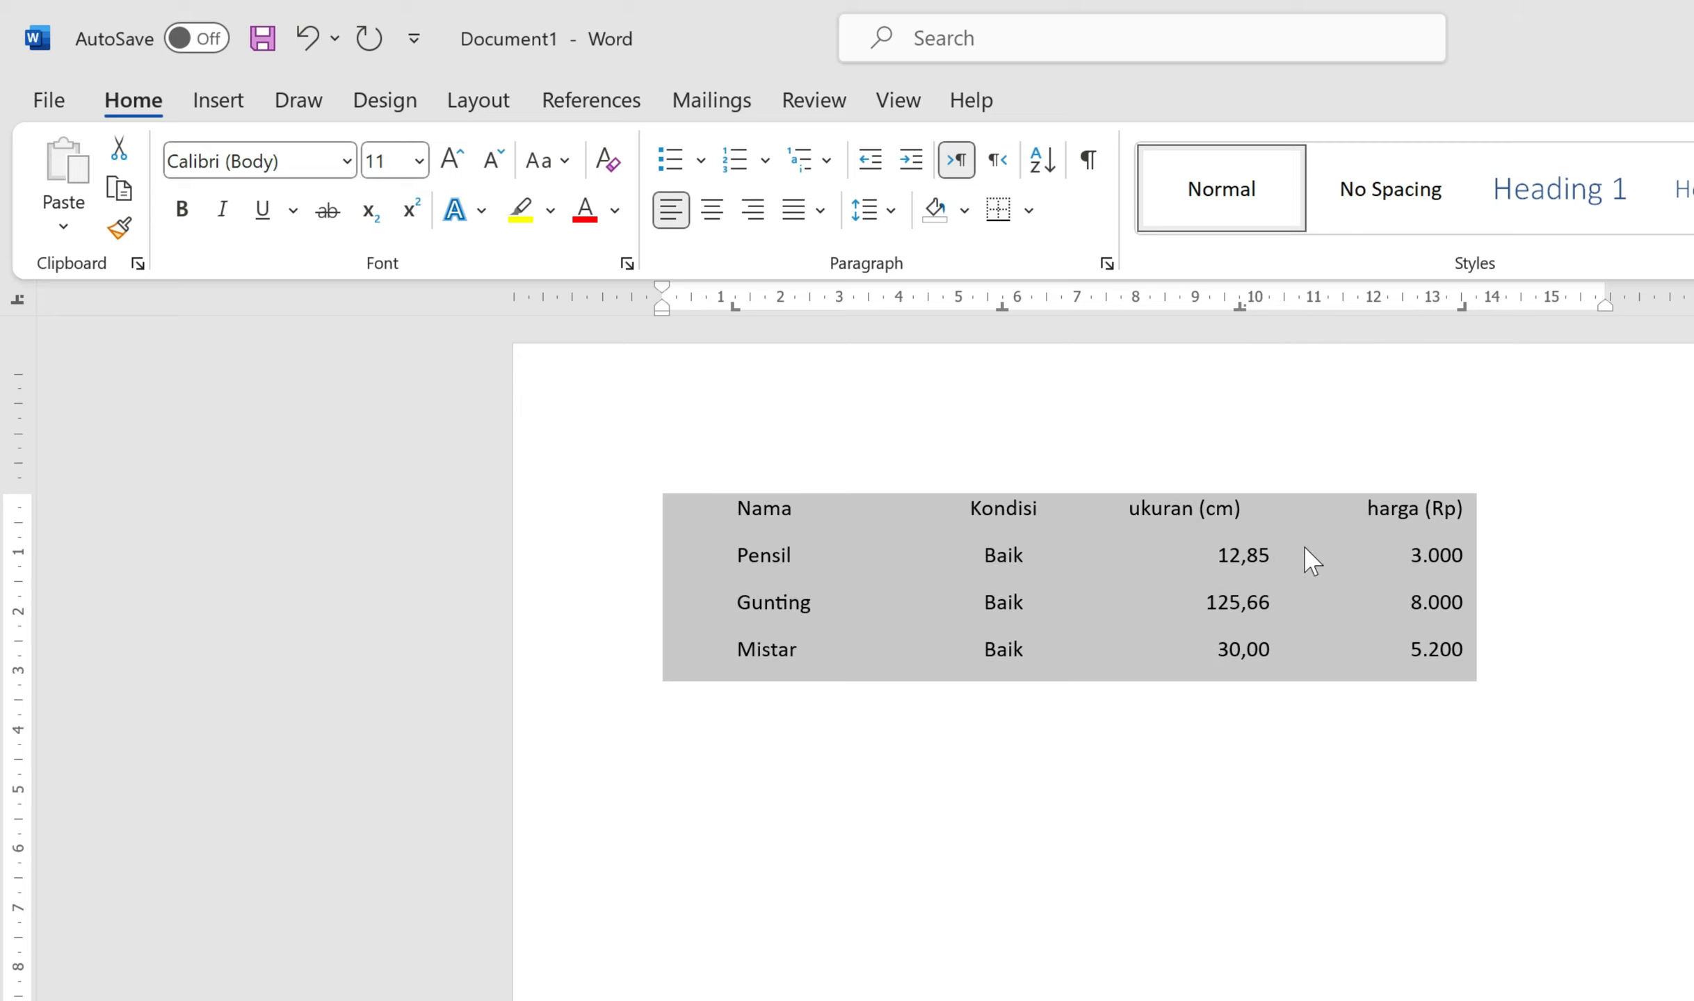
click(1554, 669)
key(Return)
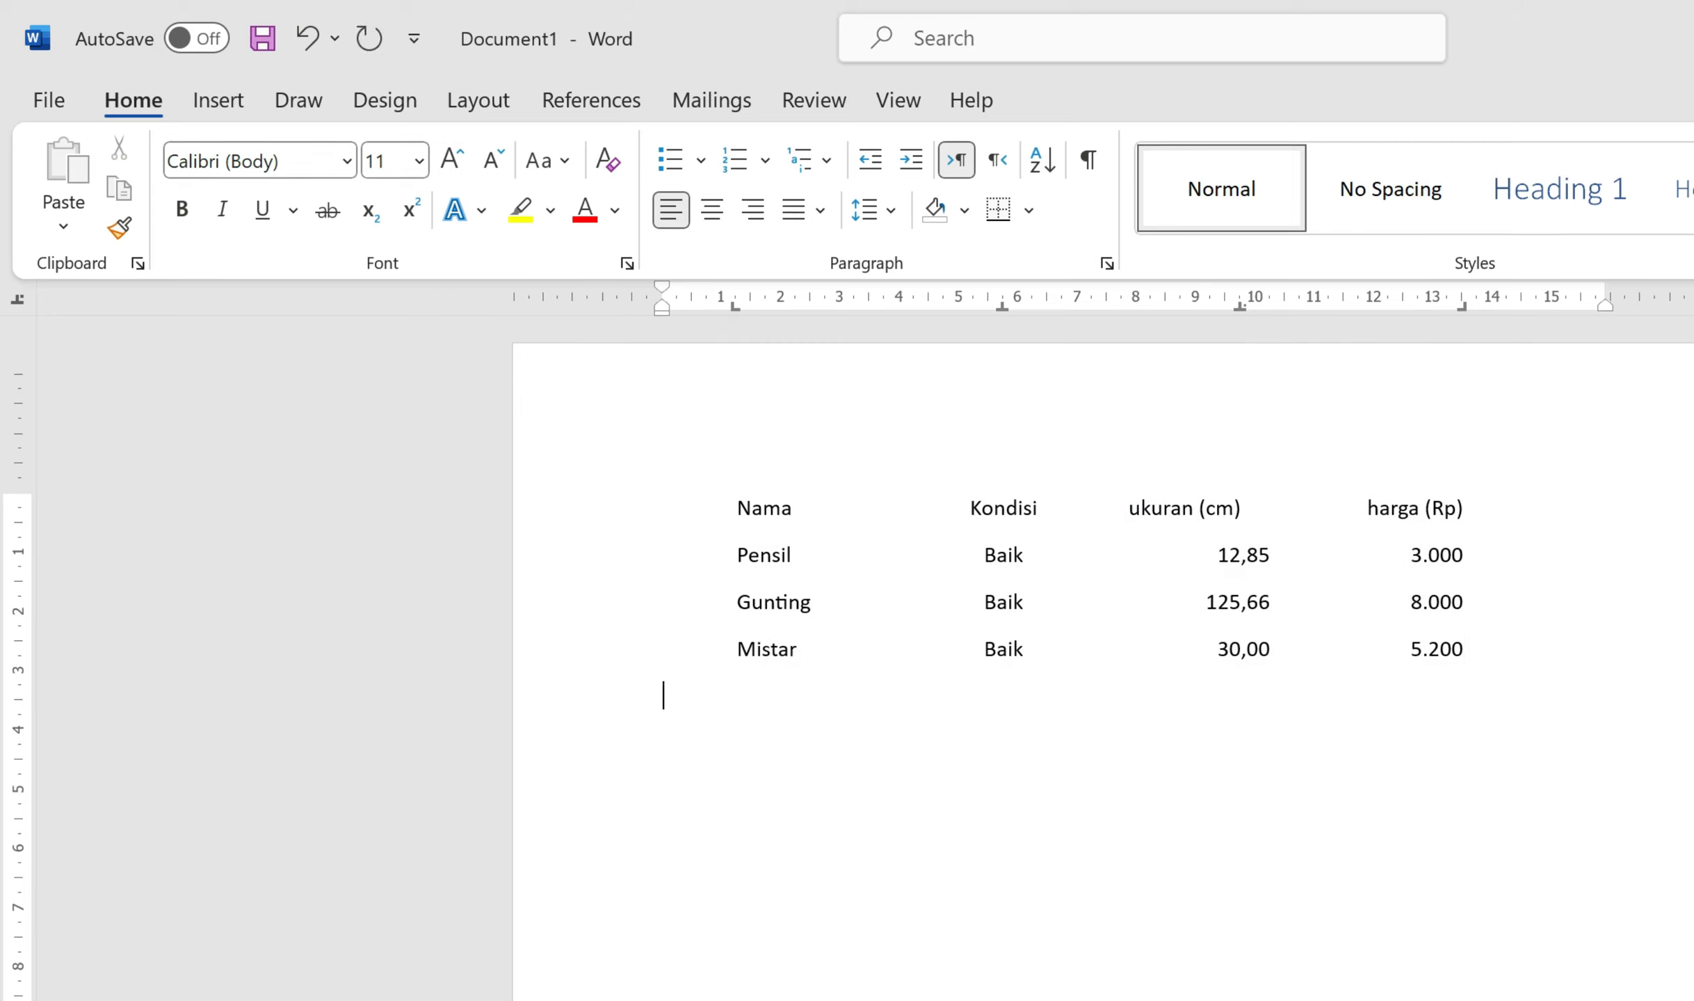
Step: Add a blank line and clear the four inherited tab stops from the ruler
key(Return)
key(Return)
drag(733, 306, 818, 337)
drag(1002, 306, 1005, 341)
drag(1245, 308, 1248, 332)
drag(1462, 309, 768, 851)
Step: Set left tabs at 3 and 11 cm, a center tab near 7.5 cm, then tab in and type 'Mengetahui,'
click(19, 300)
click(19, 301)
click(18, 300)
click(843, 305)
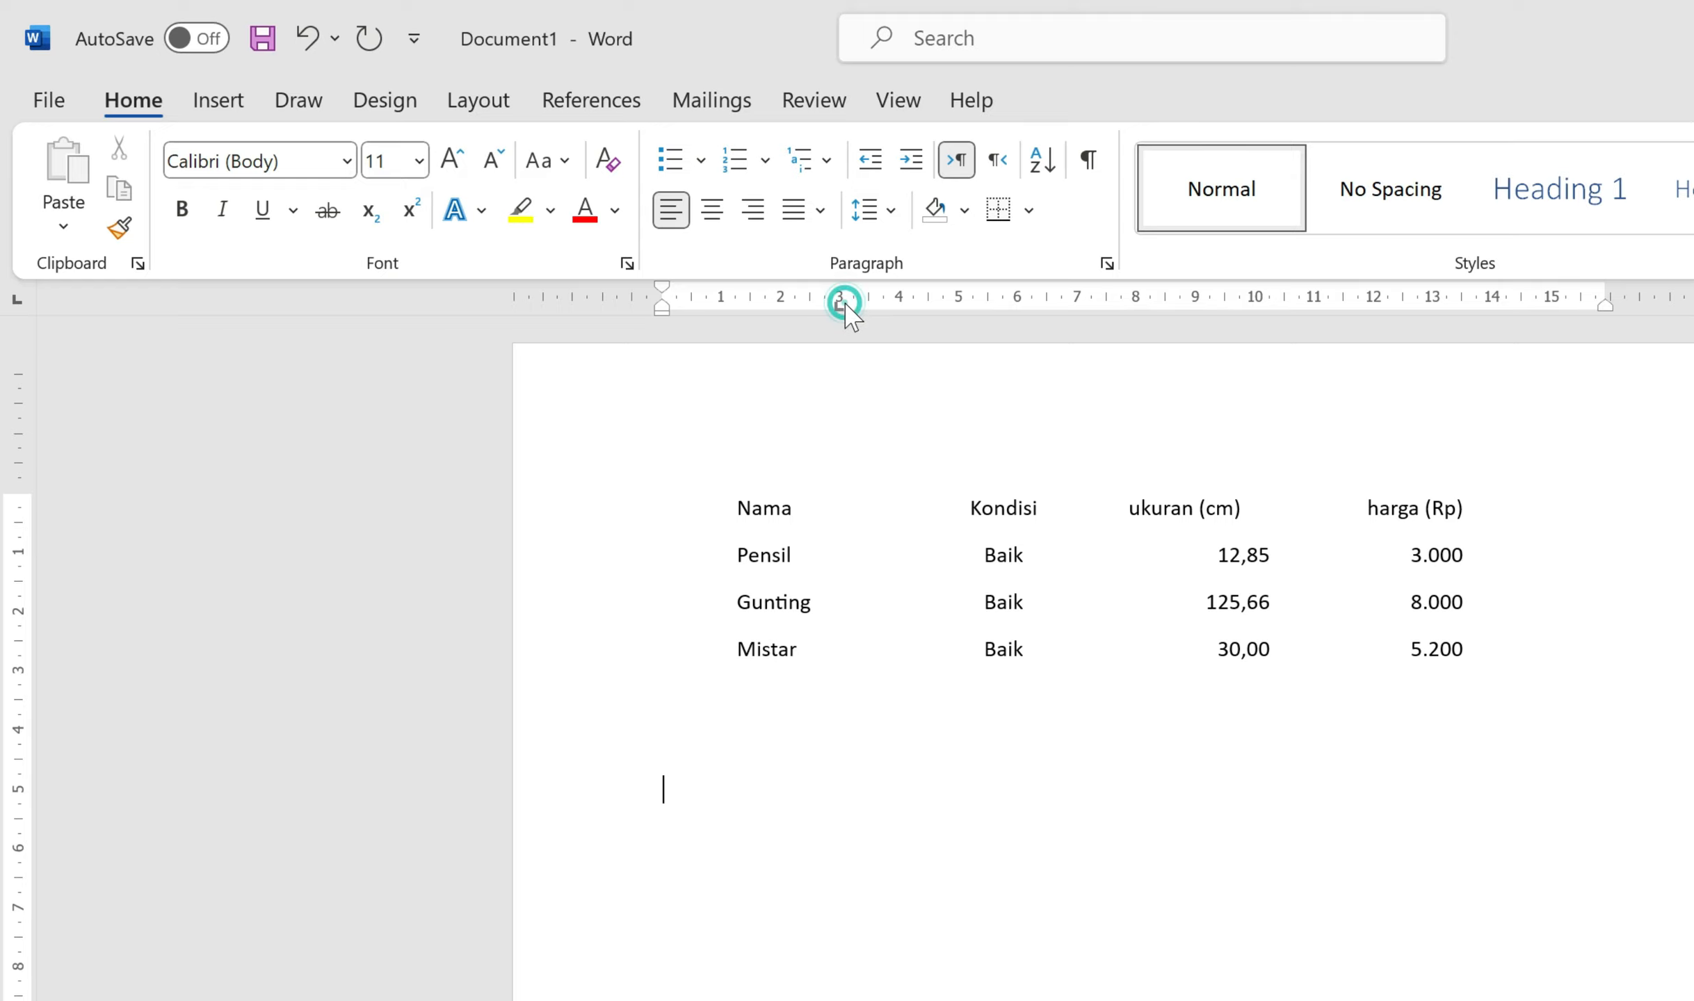
click(18, 301)
click(1105, 305)
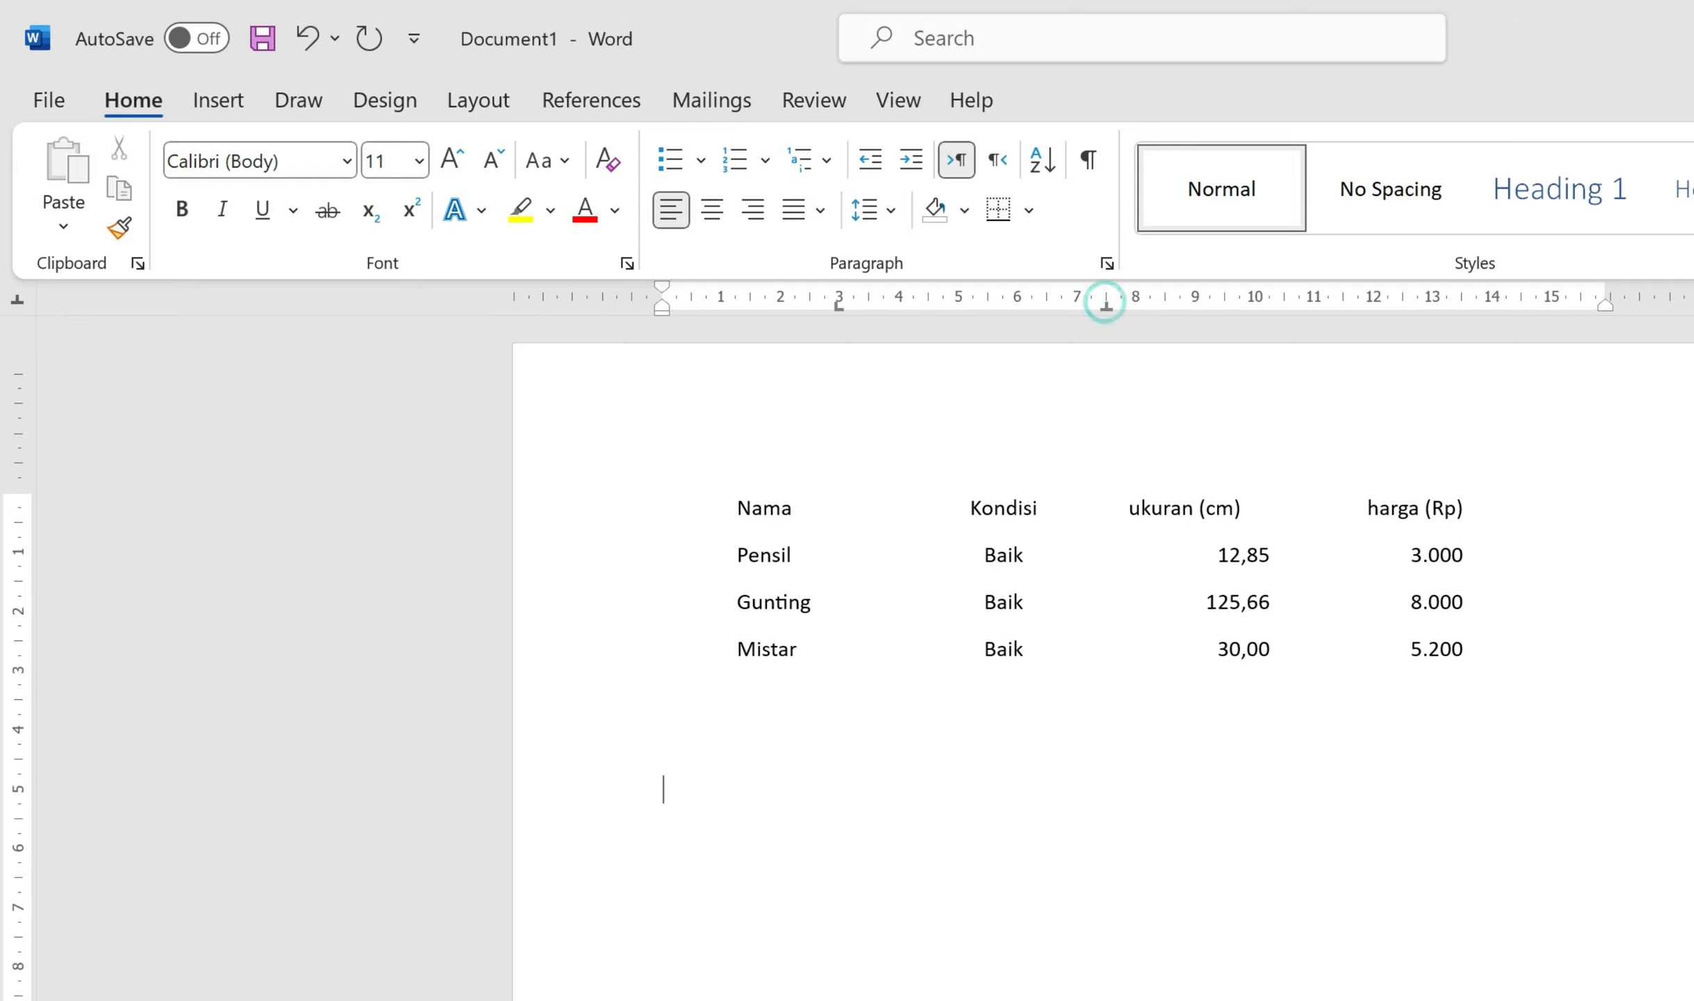
click(21, 304)
click(21, 304)
click(20, 304)
click(21, 304)
click(21, 303)
click(1313, 304)
key(Tab)
key(Tab)
key(Tab)
text(Mengetahui)
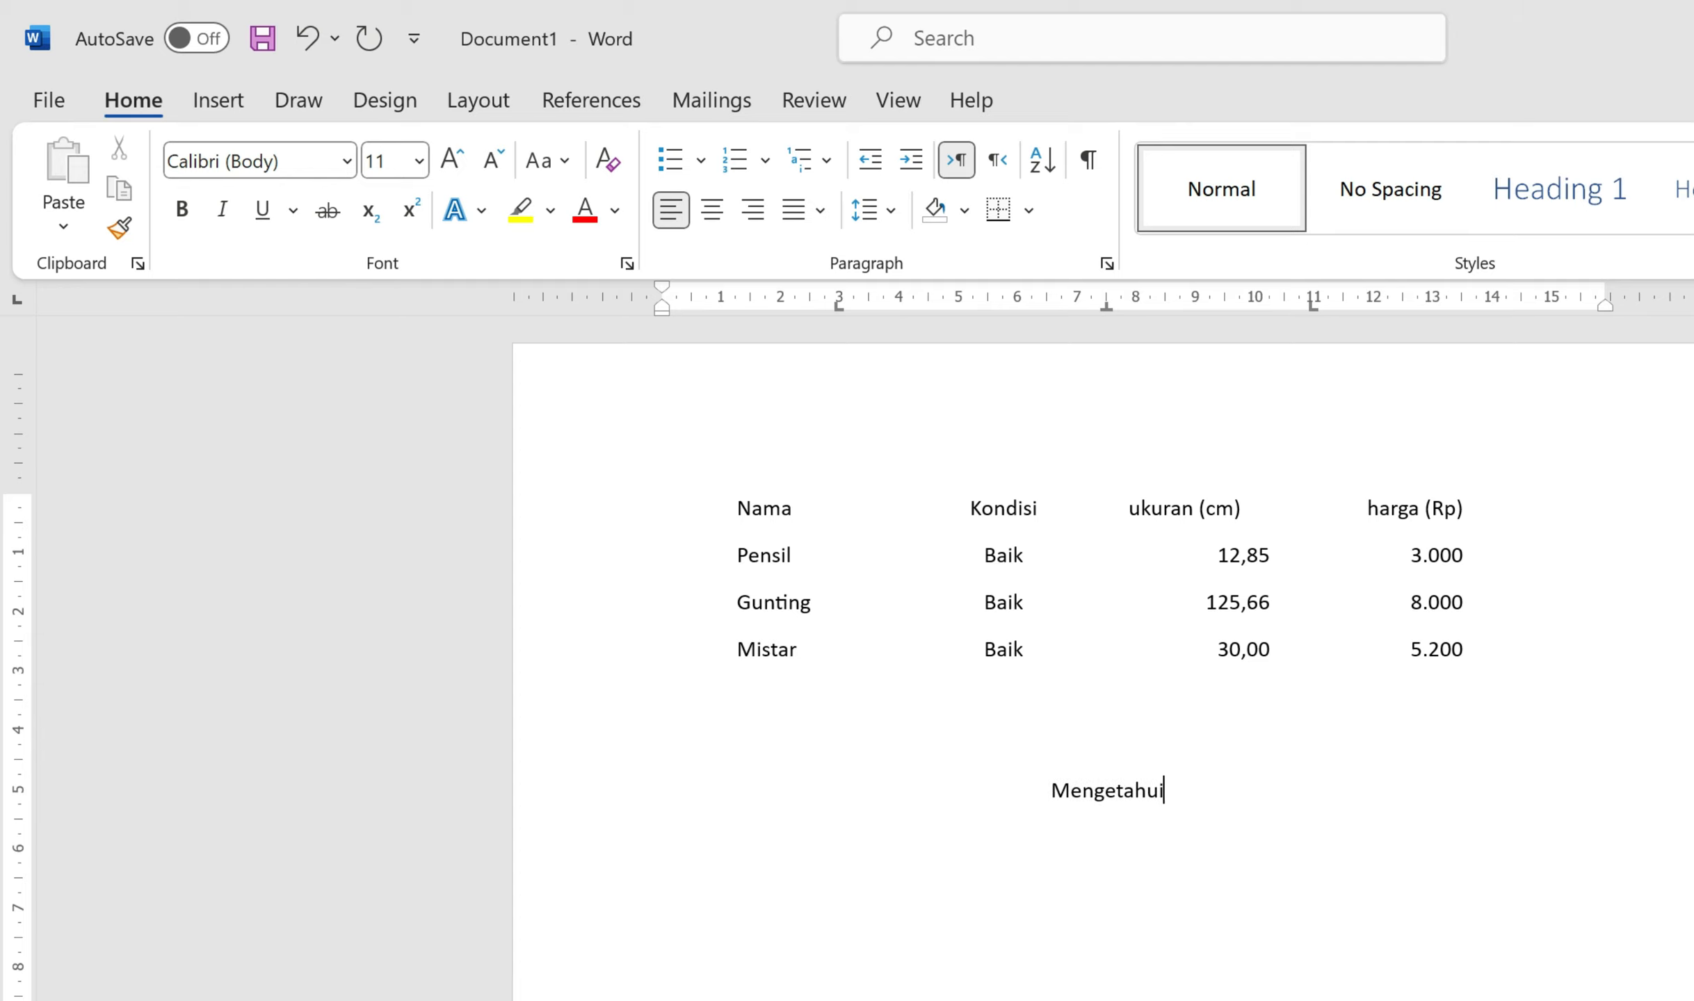
text(,)
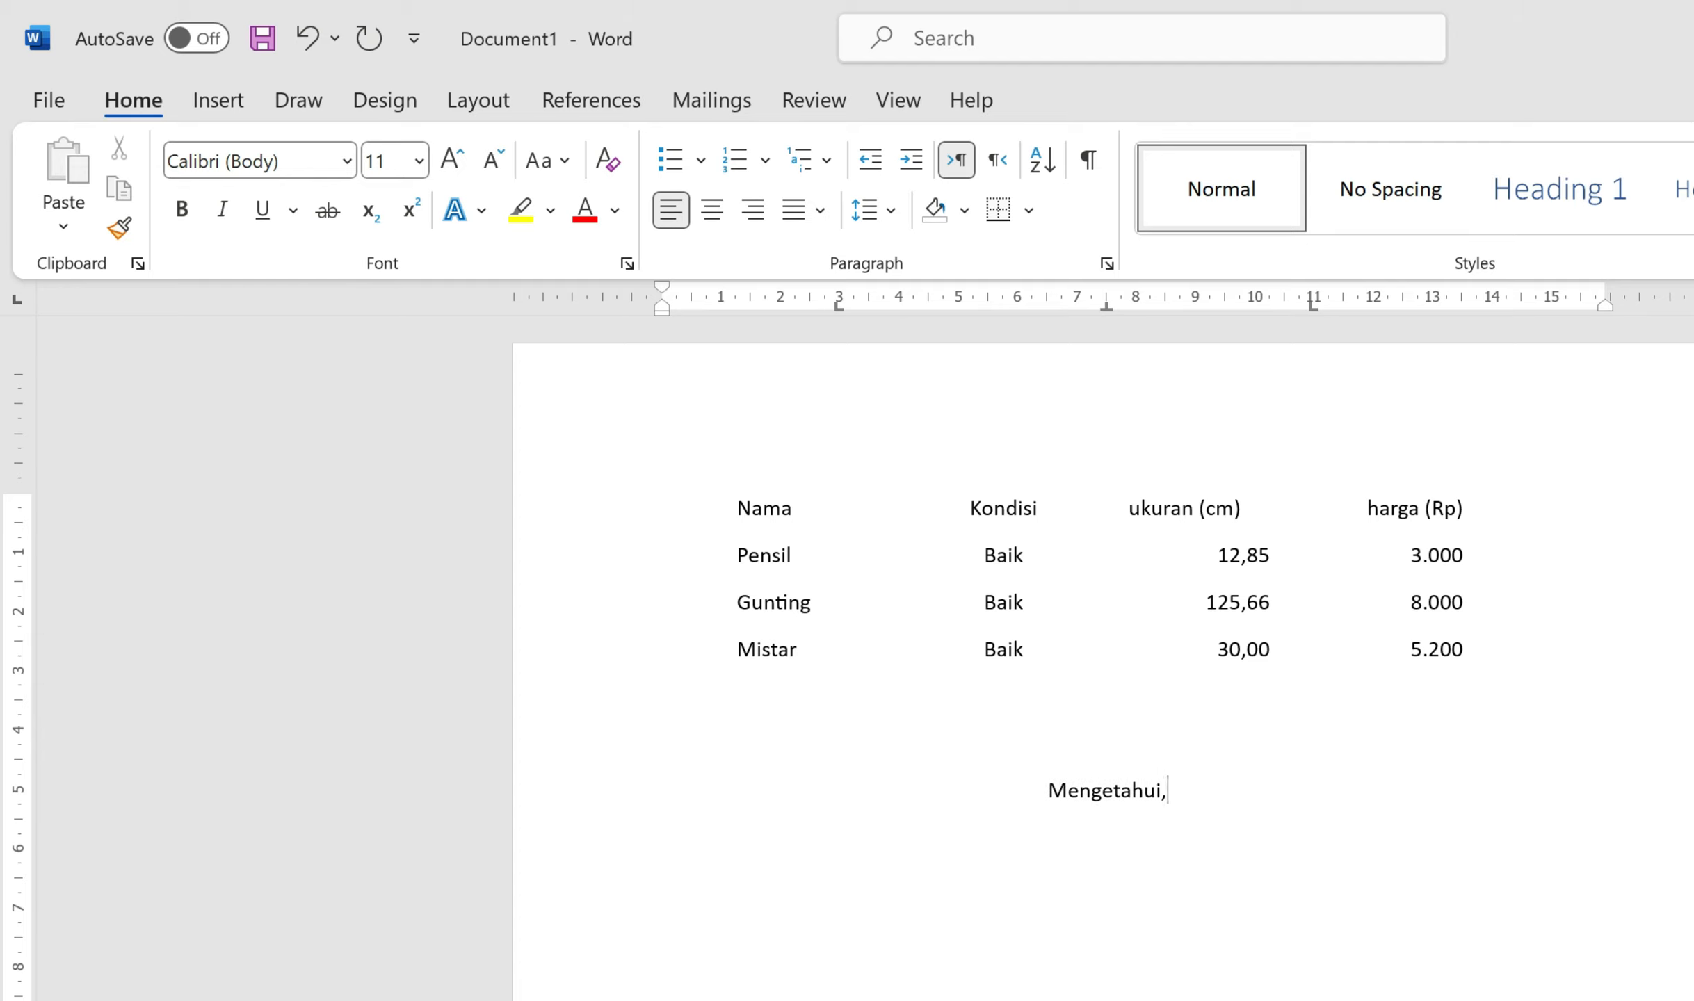
Step: On the next line, place the titles Ketua at 3 cm and Sekretaris at 11 cm
key(Return)
key(Tab)
text(Ketua)
key(Tab)
text(Sekretaris)
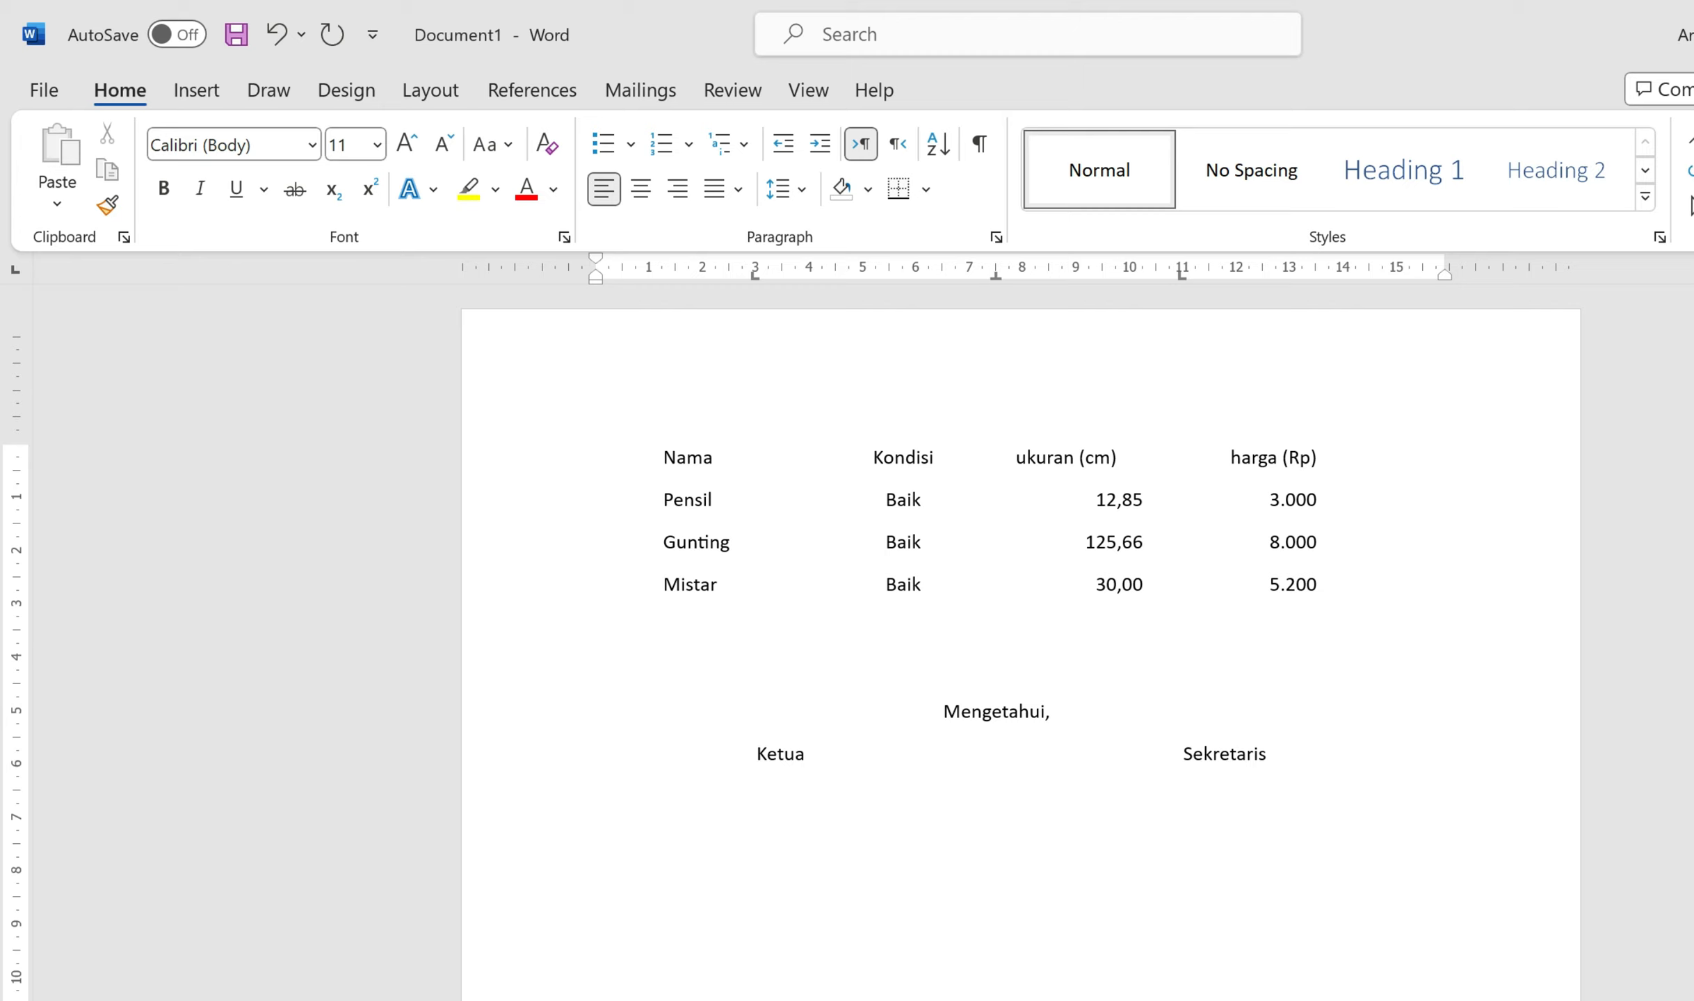
Step: Type the first signer's name at the 3 cm stop on the names line and add a new line
key(Tab)
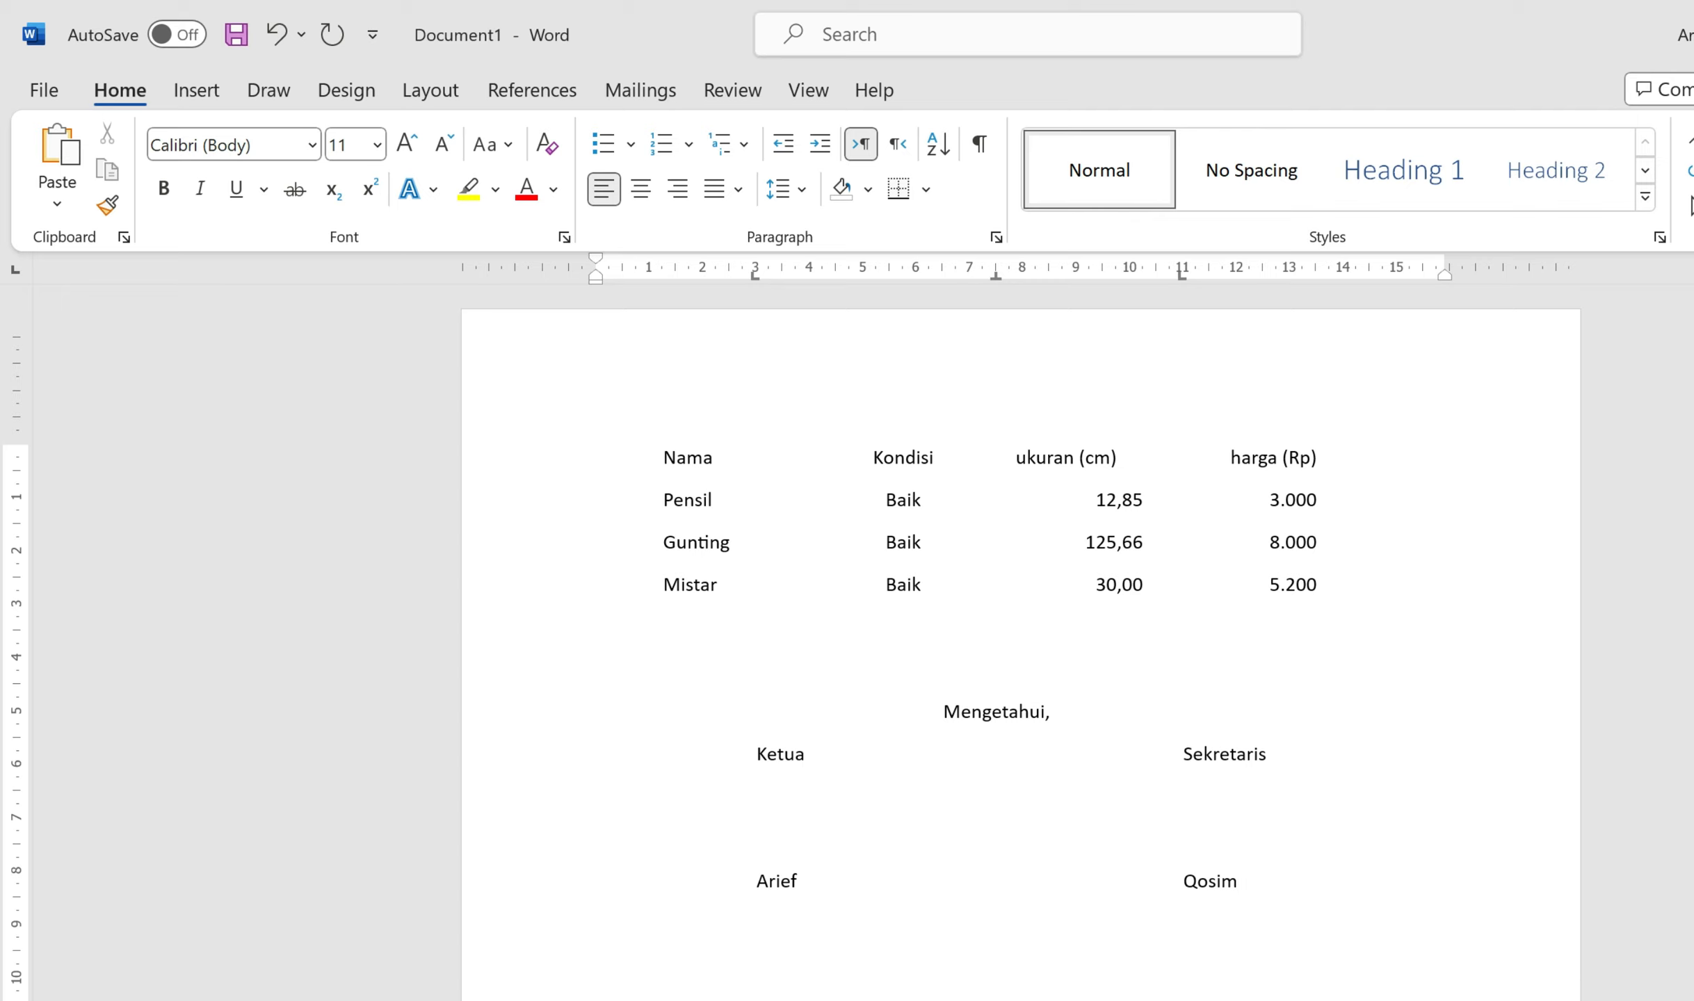
click(1290, 895)
key(Return)
Step: Scroll to the empty line below the signature block and remove its 3 cm and 11 cm tab stops
scroll(3, 417, down, 6)
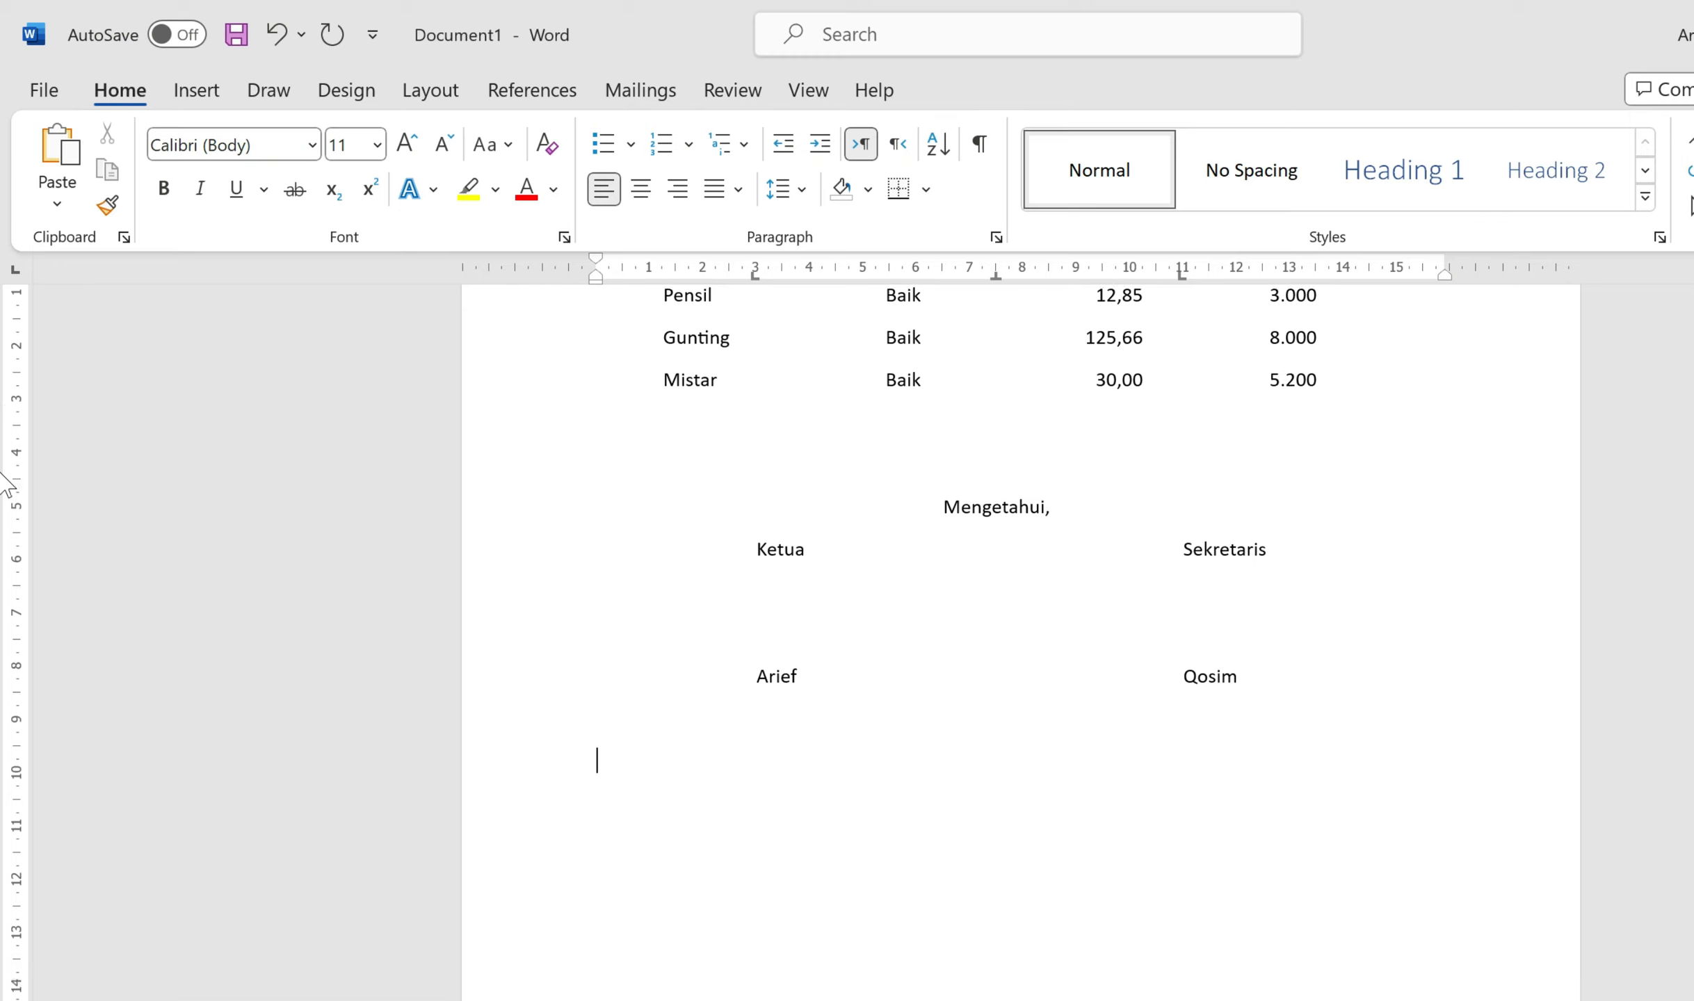
scroll(3, 605, down, 3)
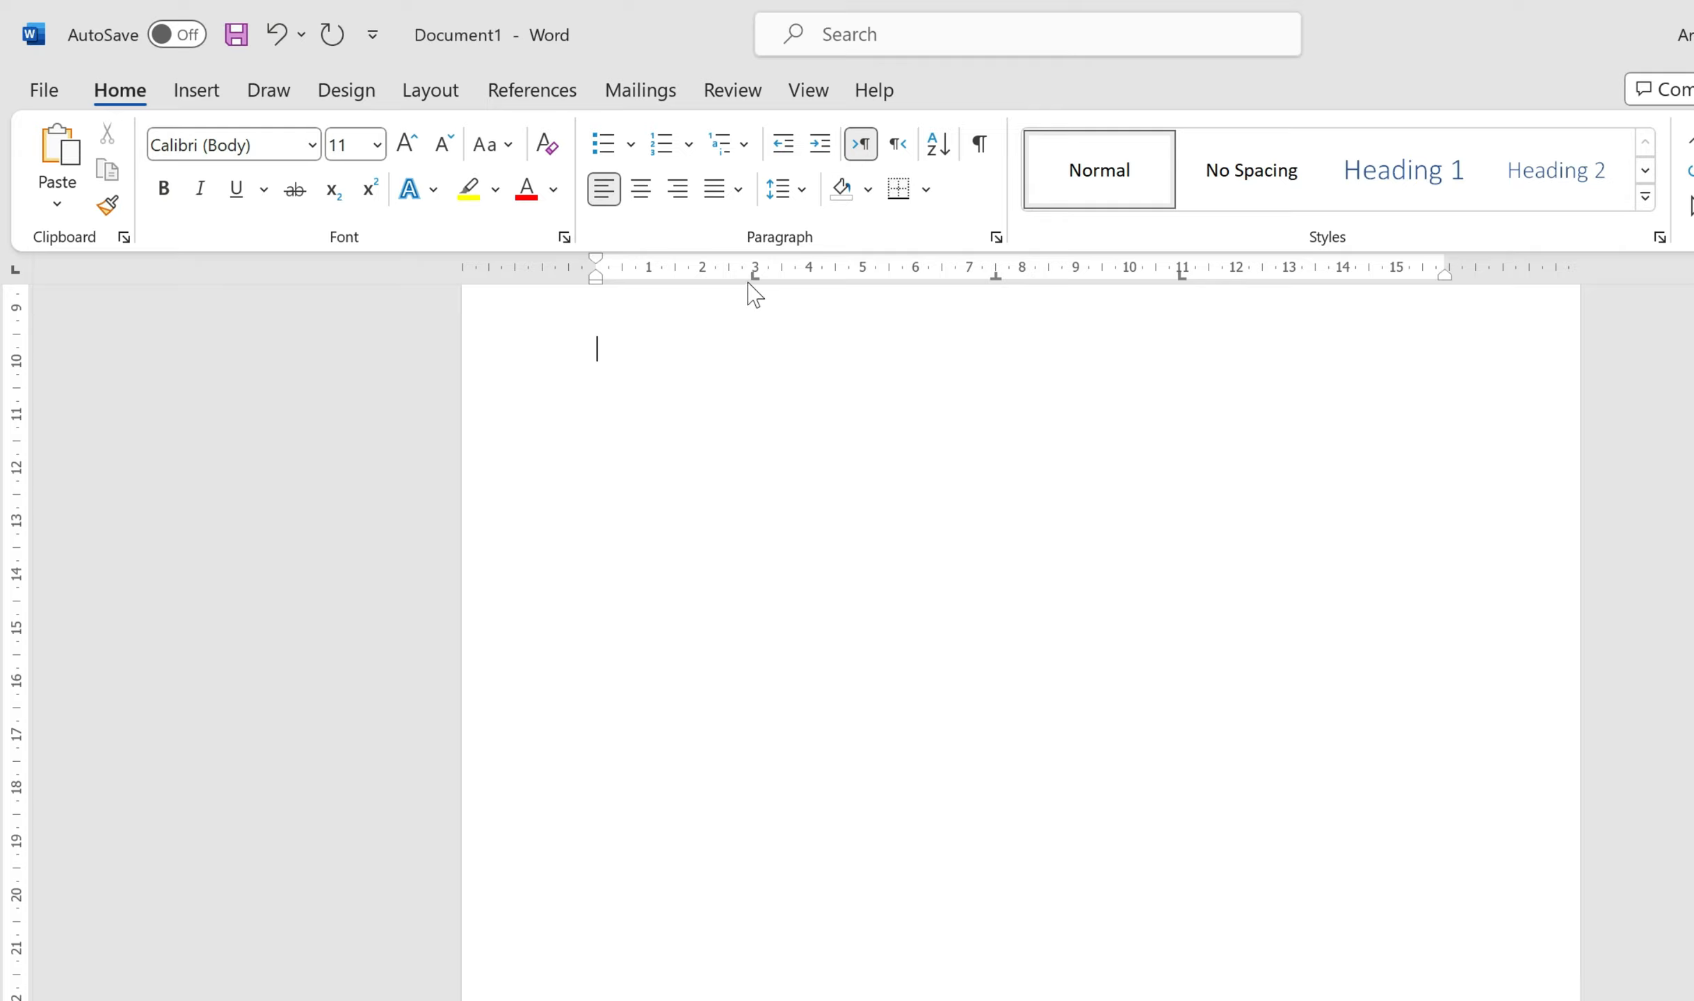
drag(755, 275, 759, 320)
drag(1182, 275, 1111, 345)
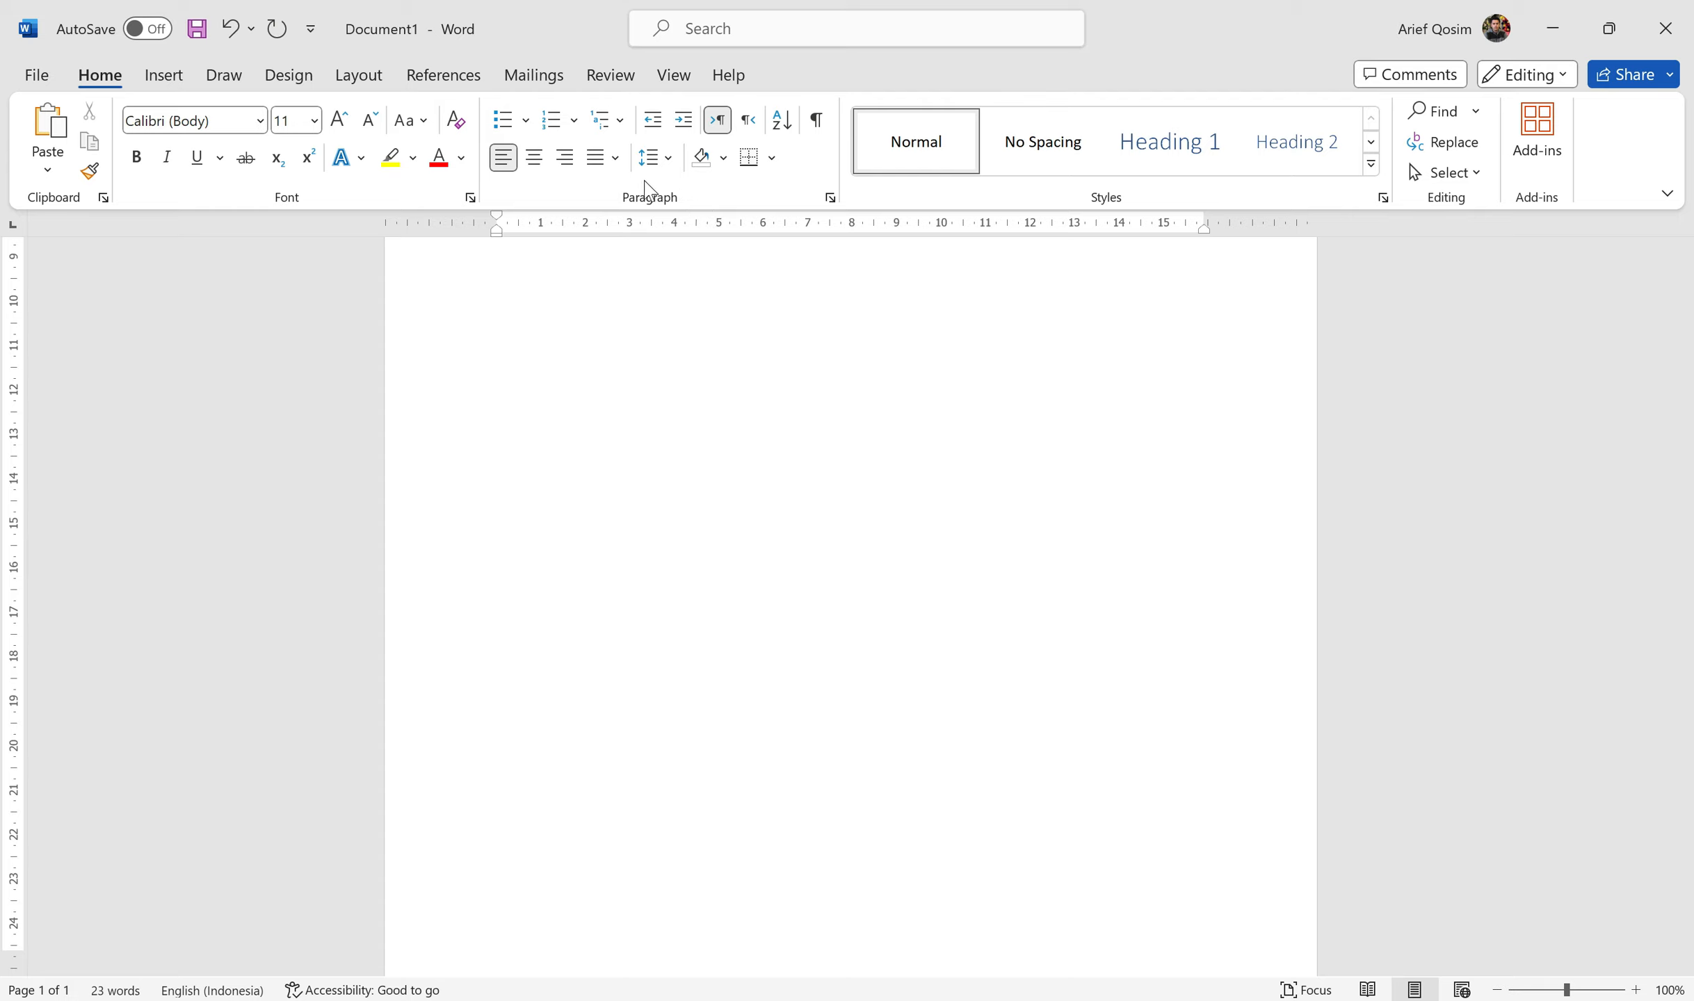
Step: Set a 2 cm left tab stop on the new line and type Nama at it
click(838, 204)
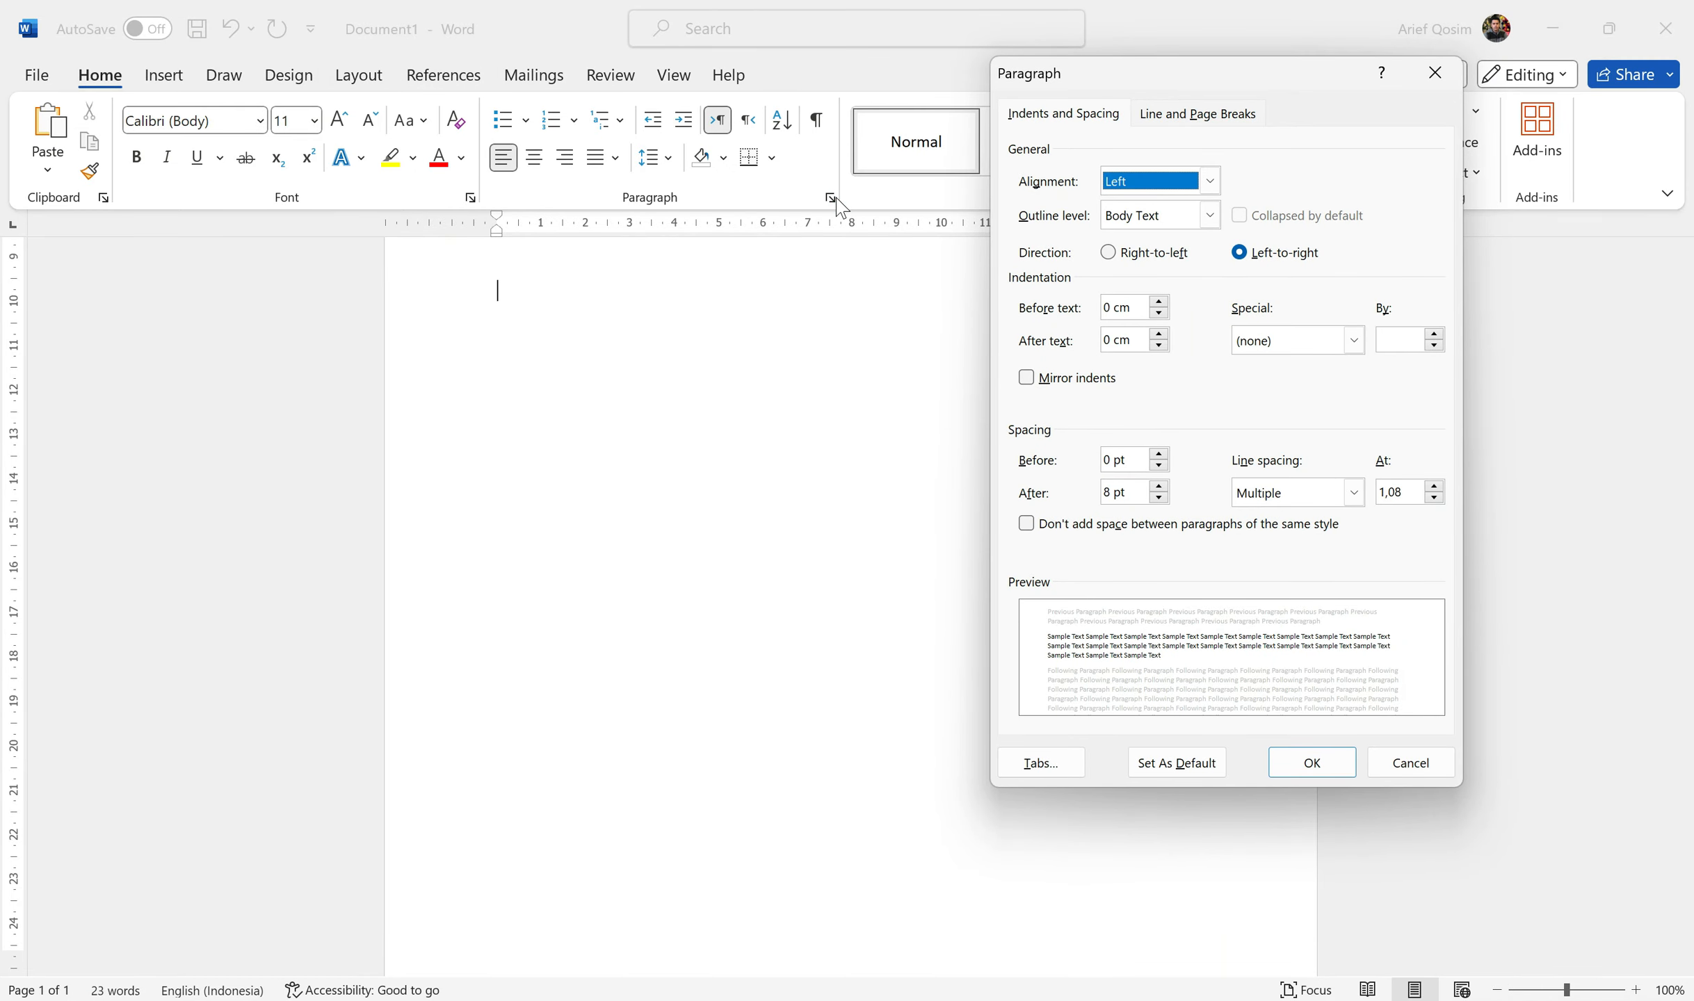
click(1084, 779)
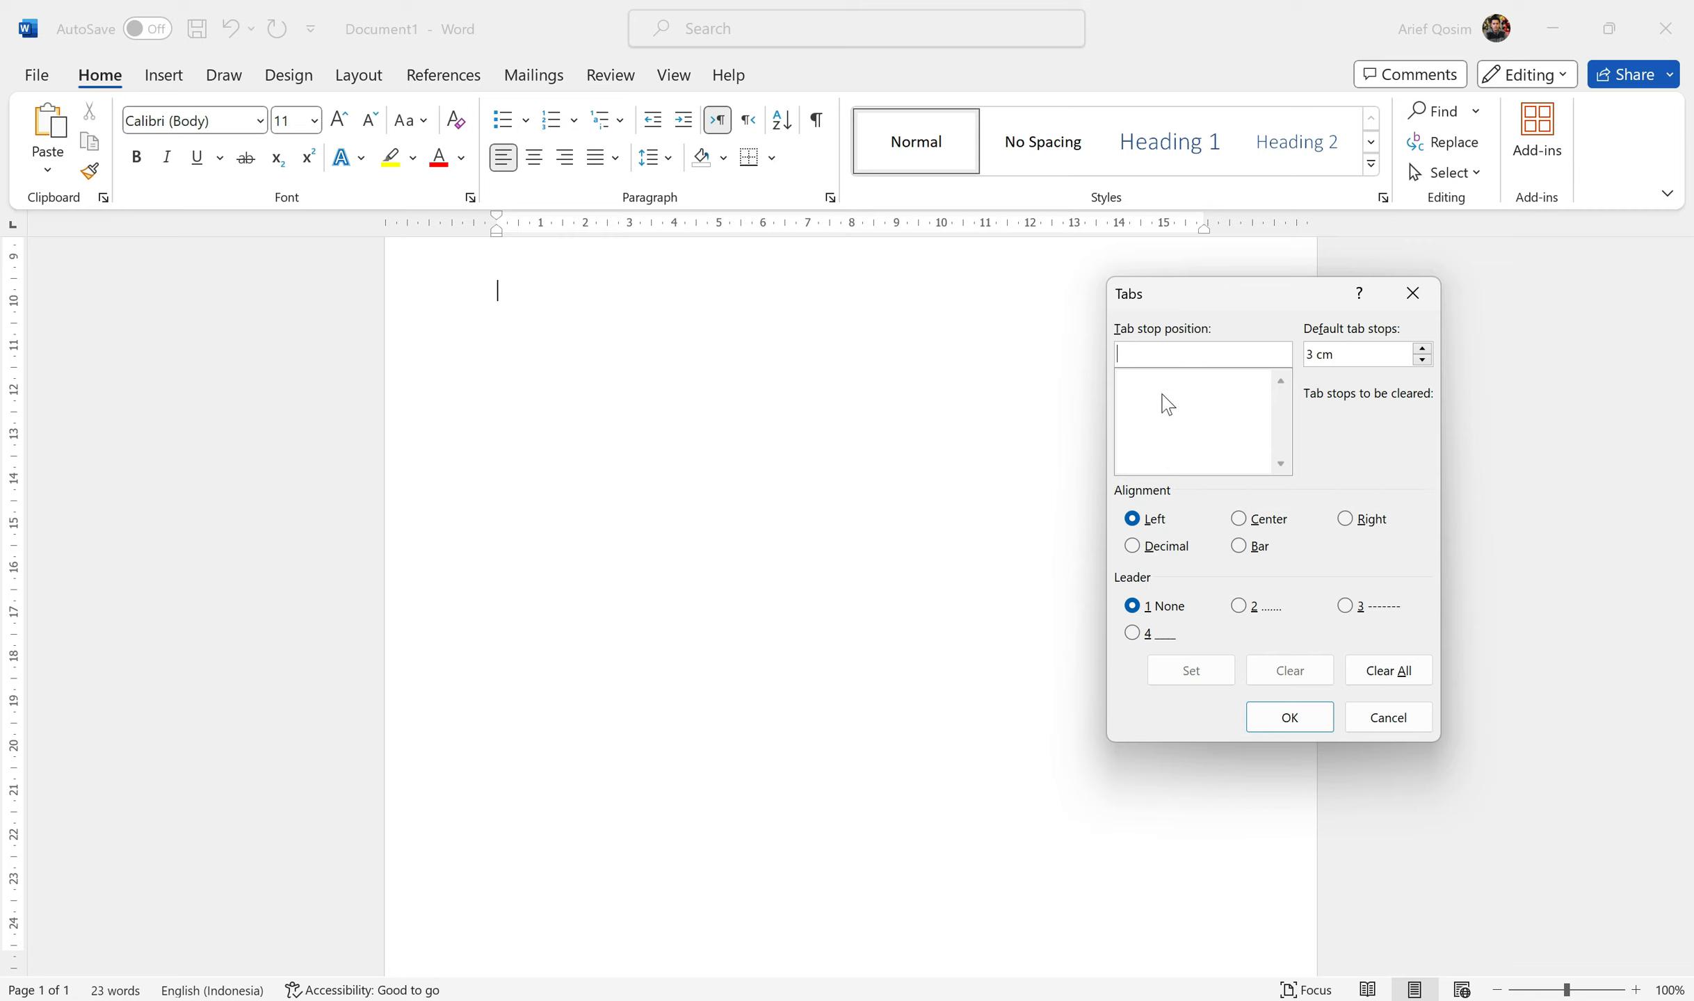
click(1138, 355)
text(2)
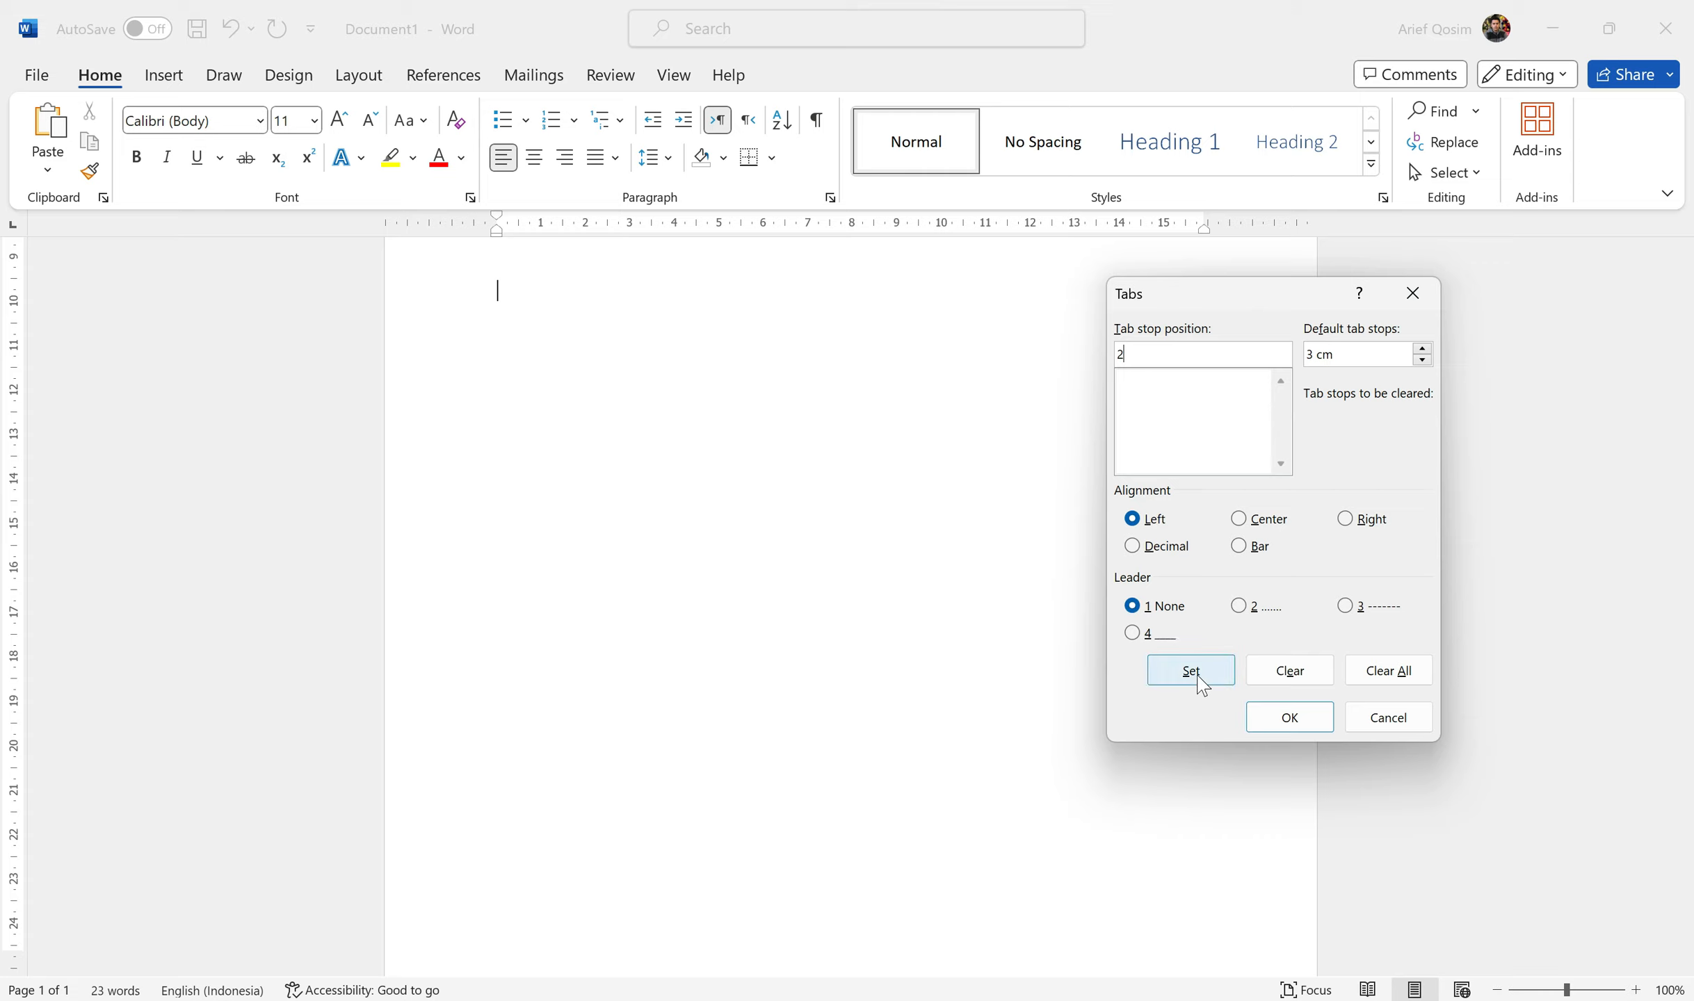
click(1197, 675)
click(1289, 717)
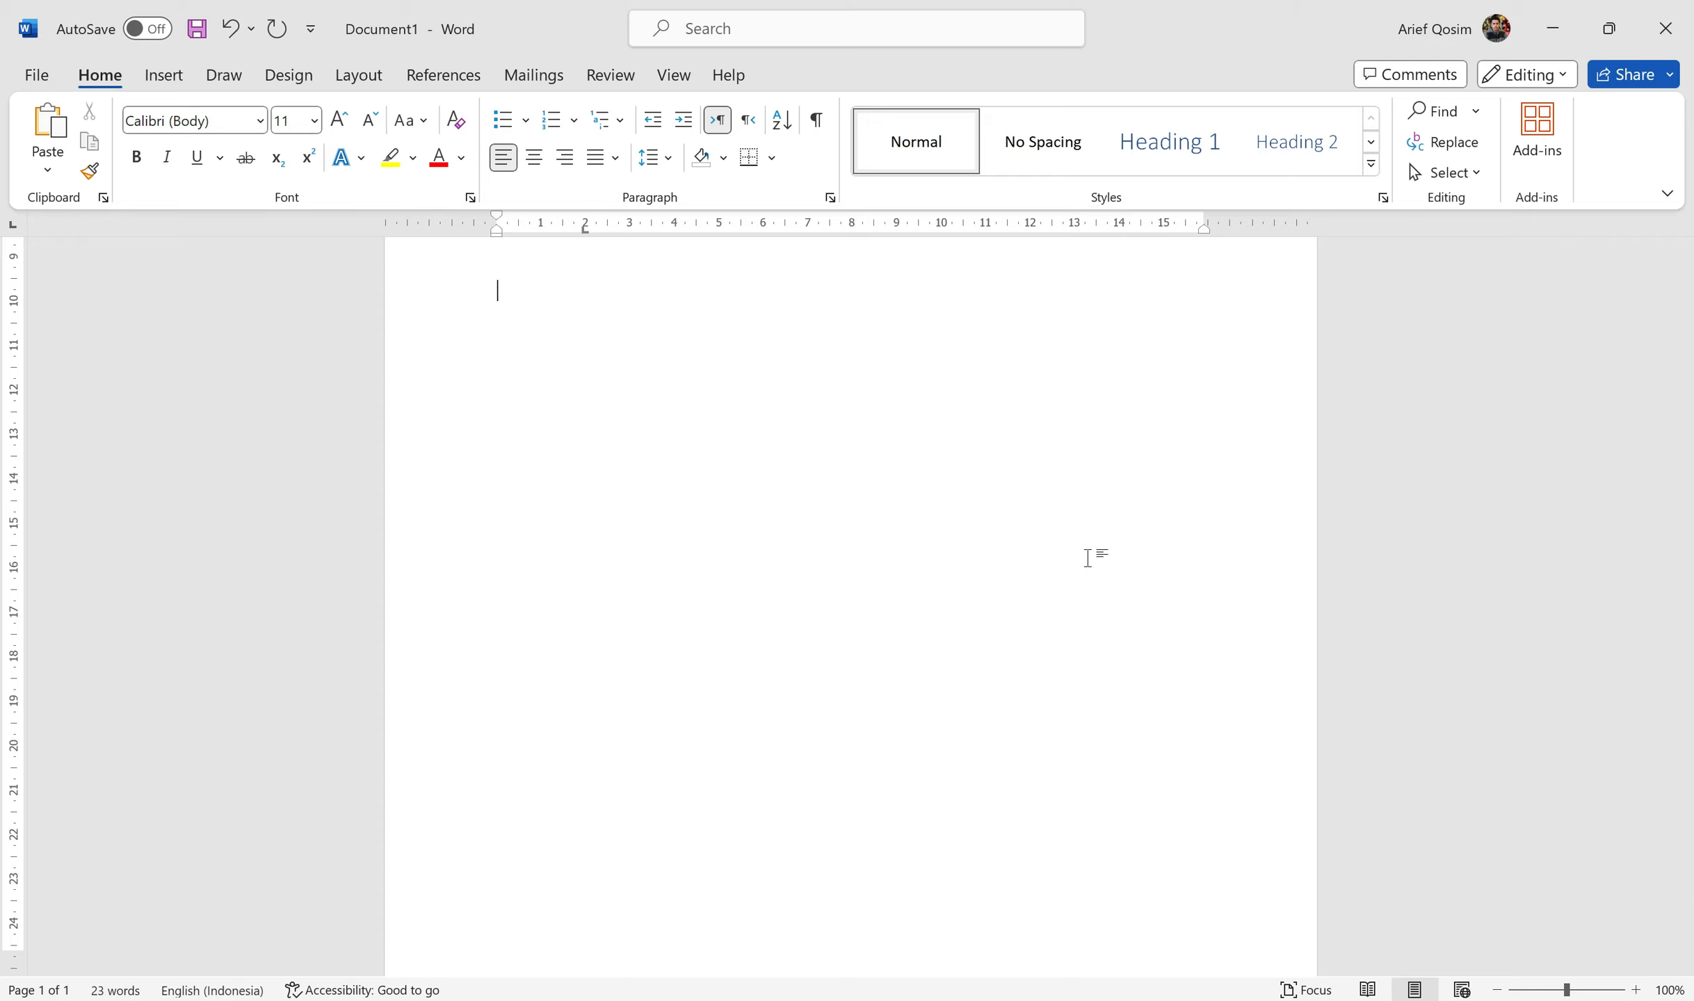
key(Tab)
text(Nama)
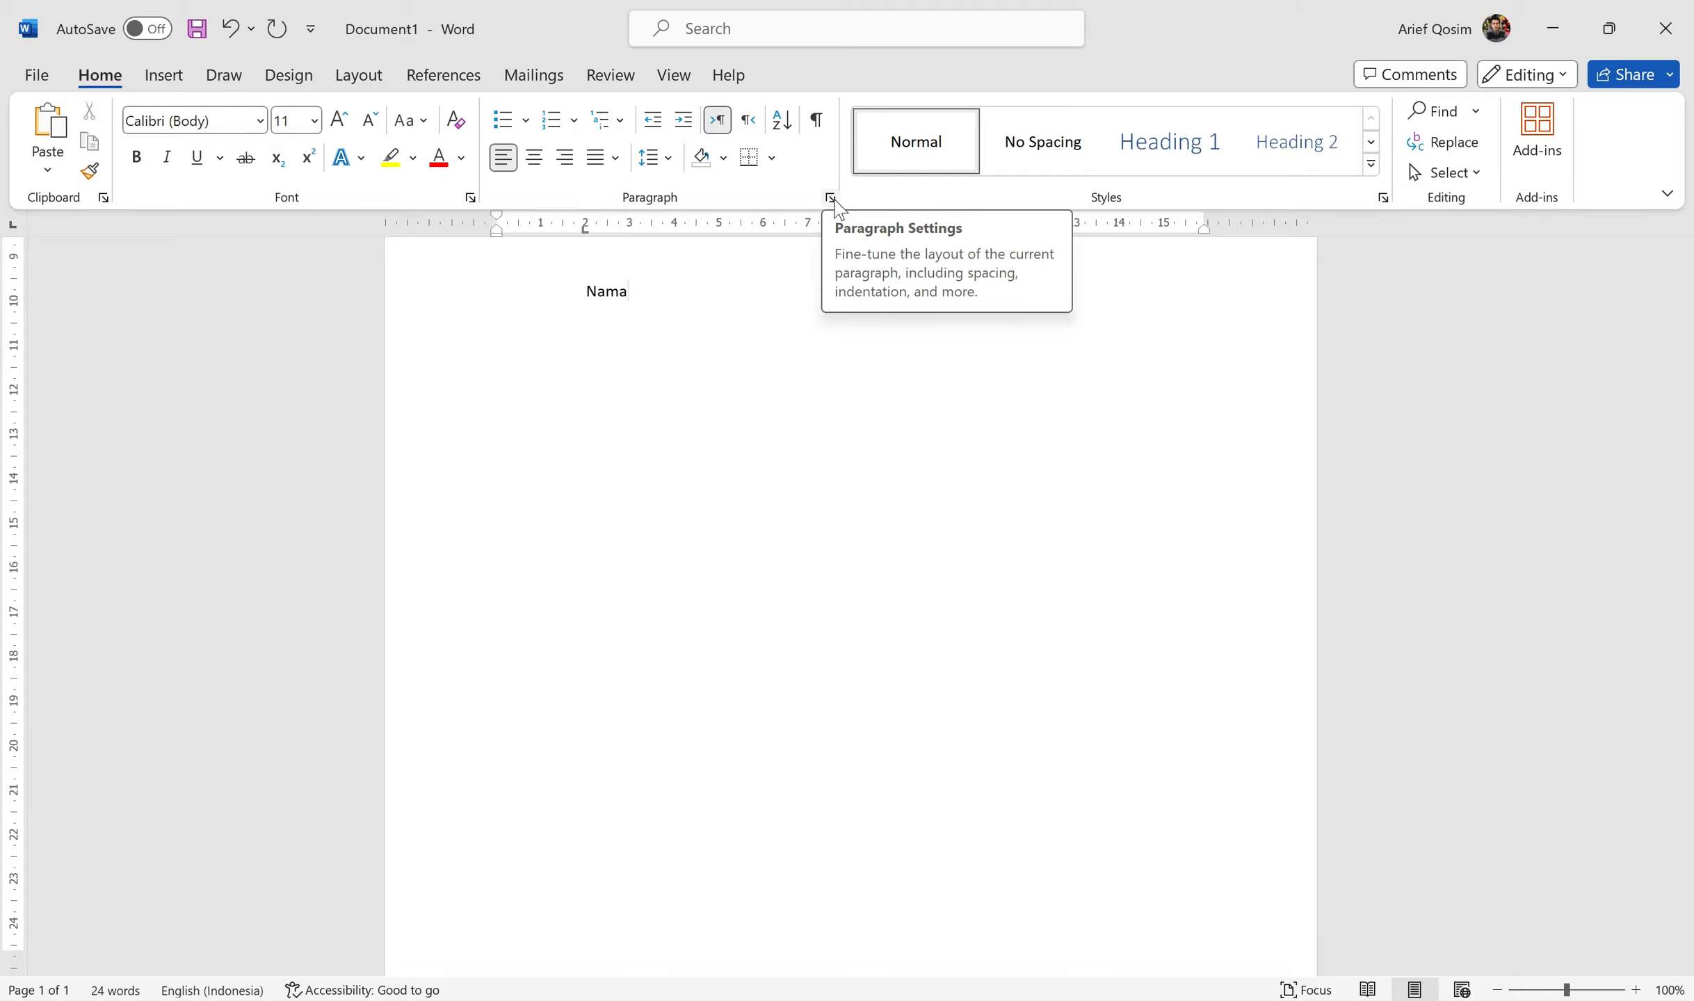
Step: Add a 4 cm tab stop to the Nama line and type a colon there
click(831, 198)
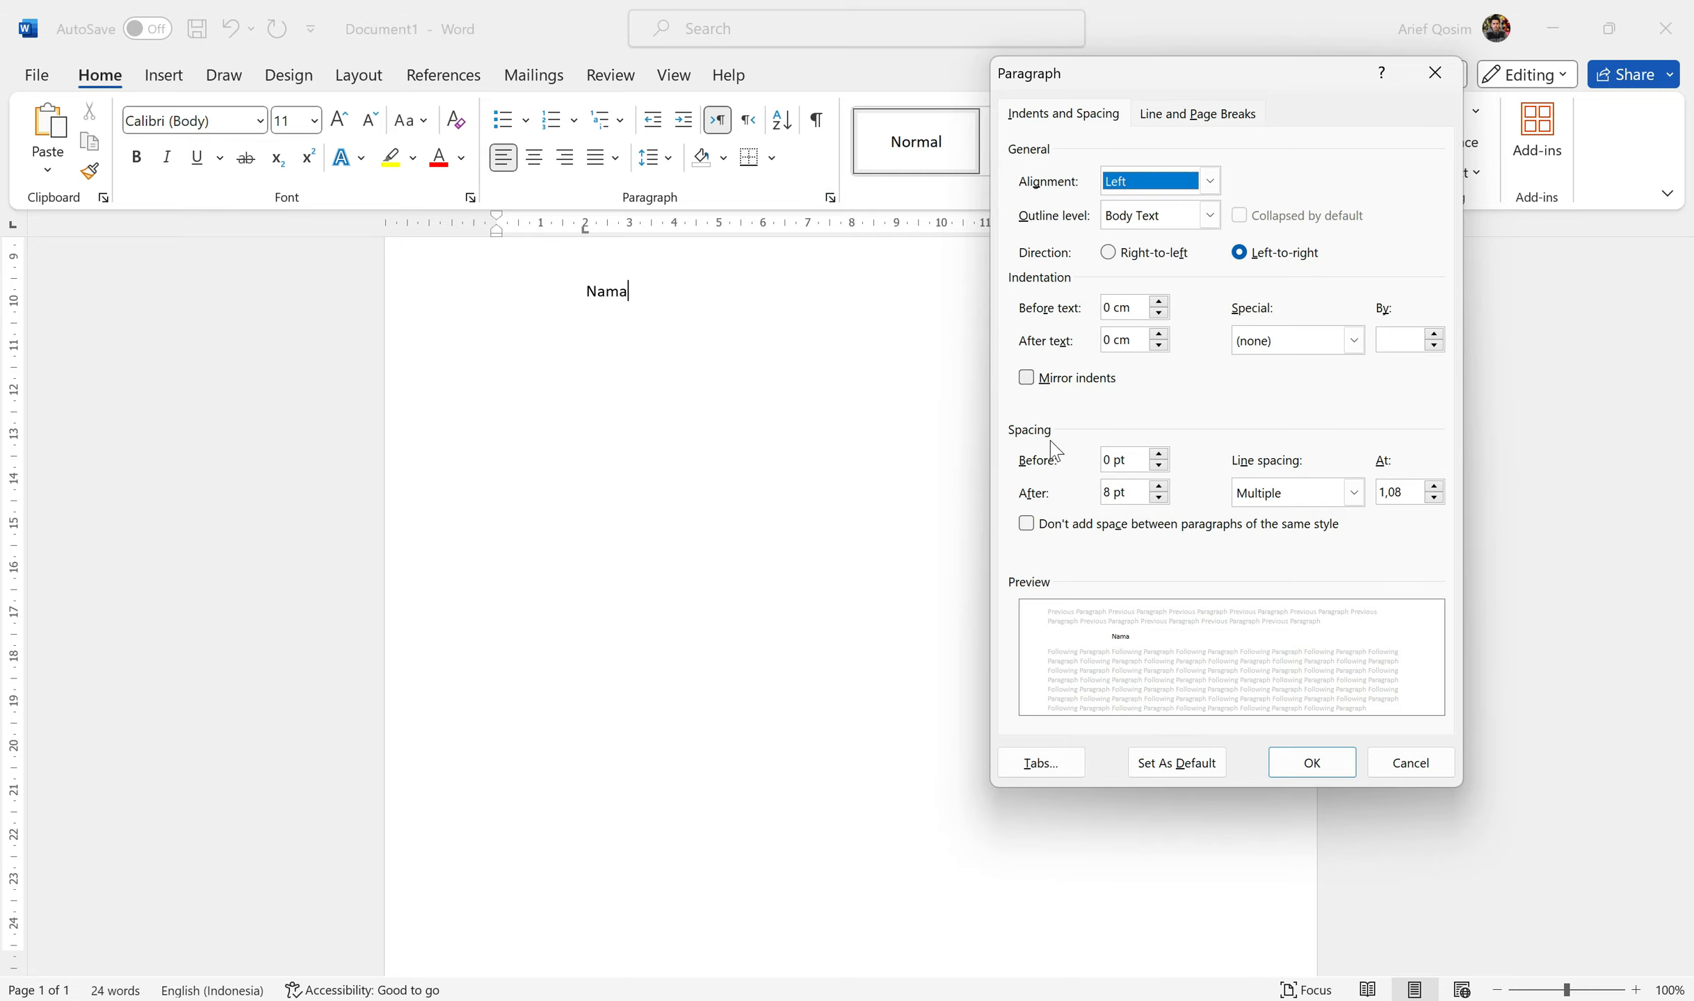
click(1050, 759)
drag(803, 281, 1119, 236)
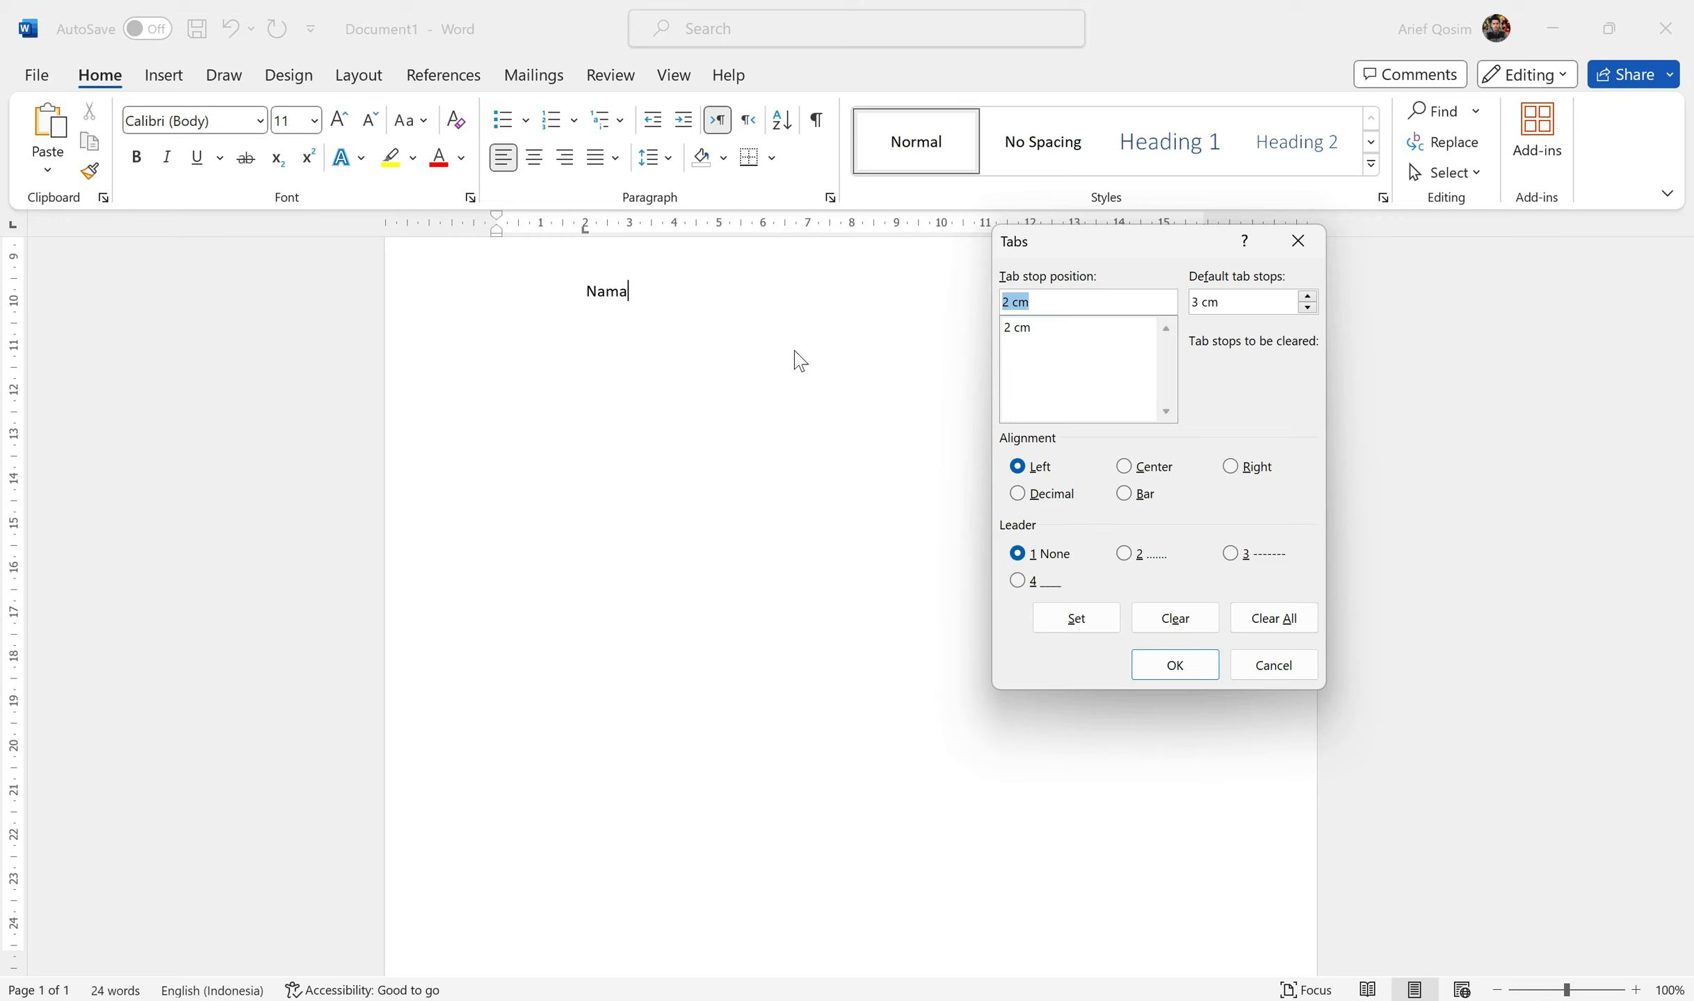
text(4)
click(1089, 626)
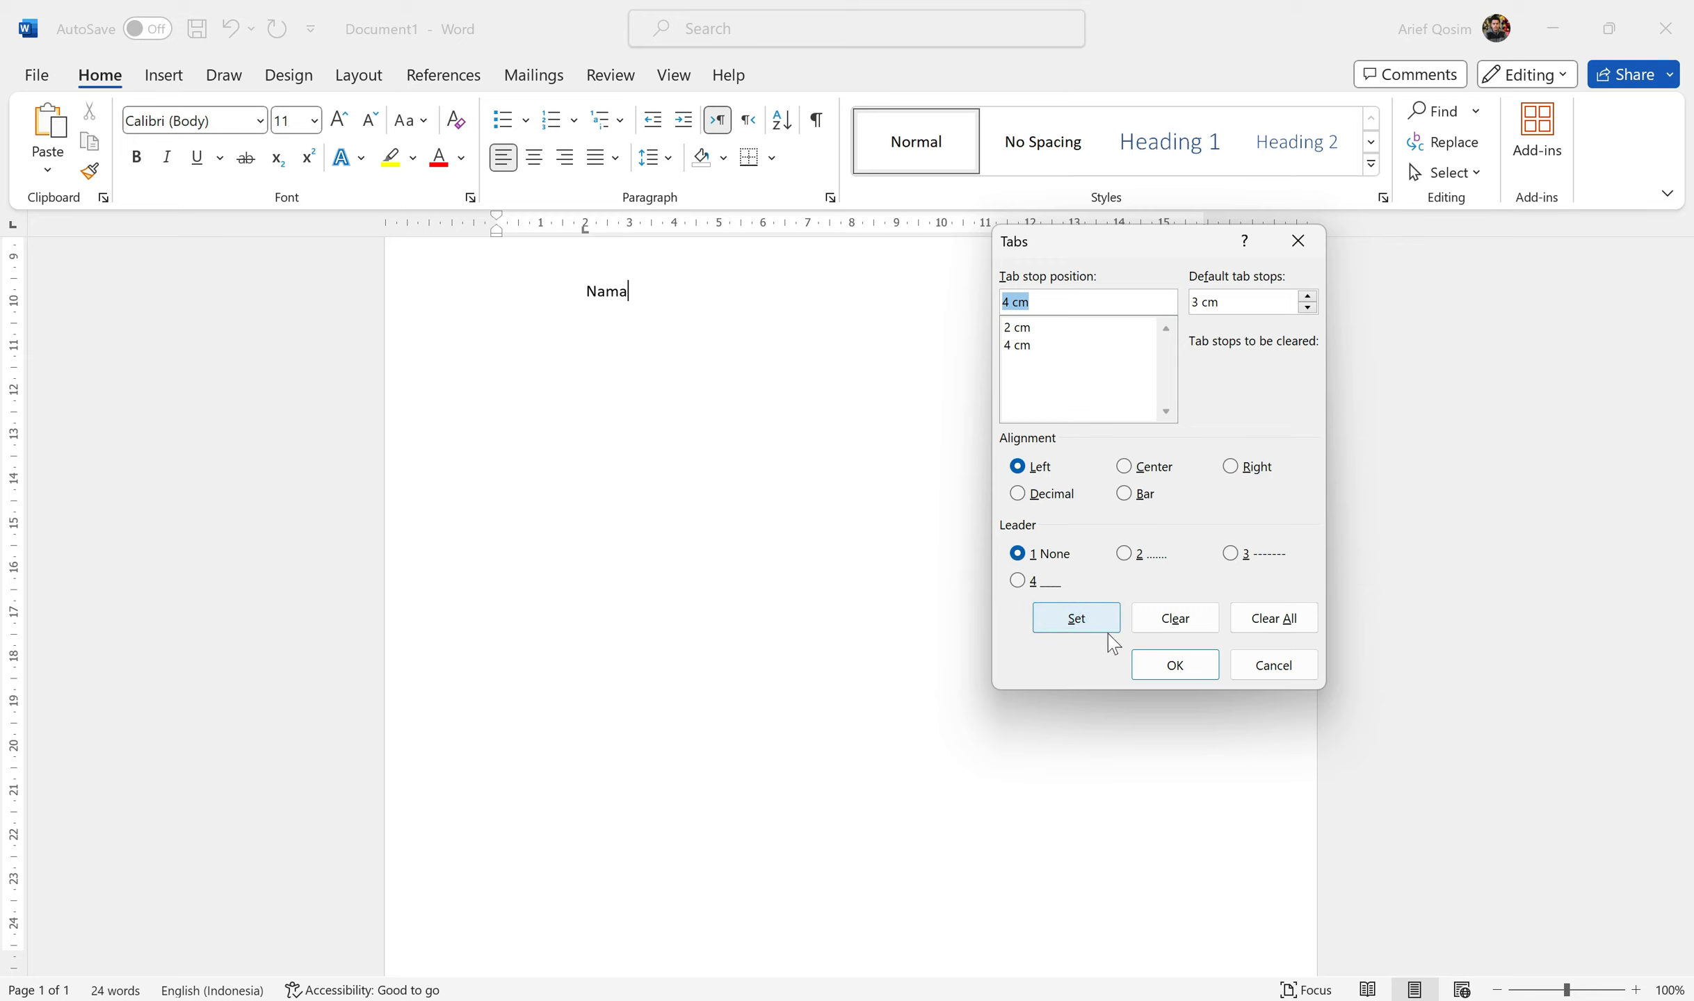
click(1191, 667)
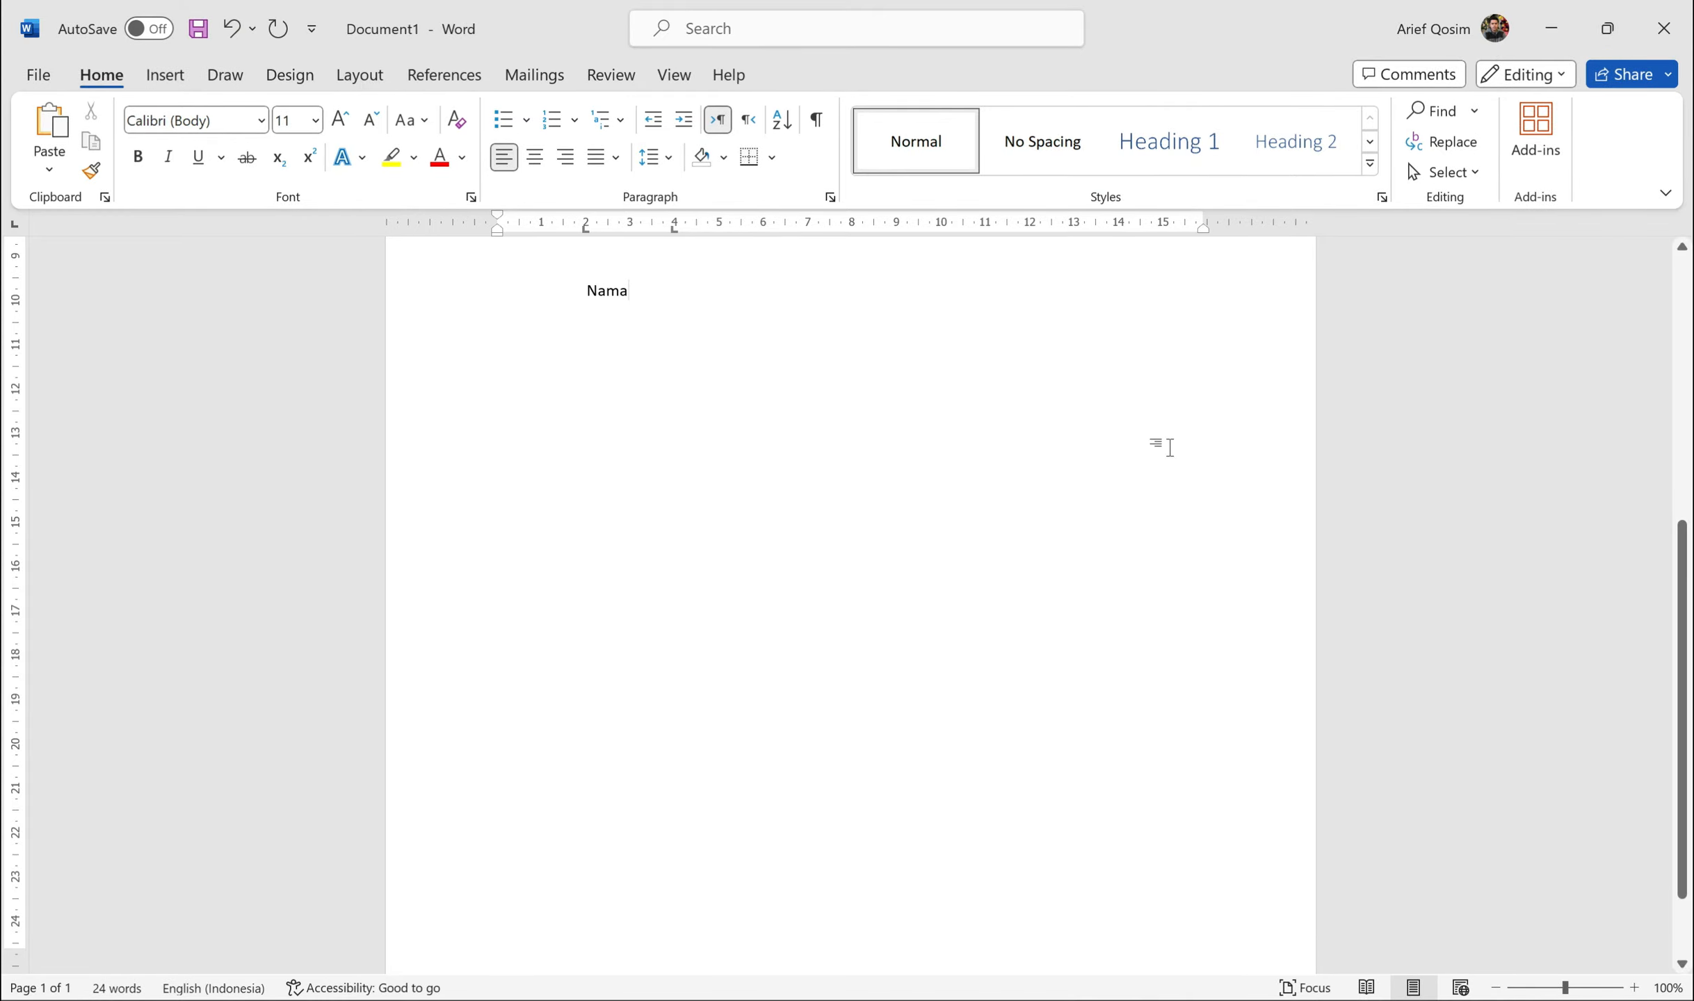
key(Tab)
text(:)
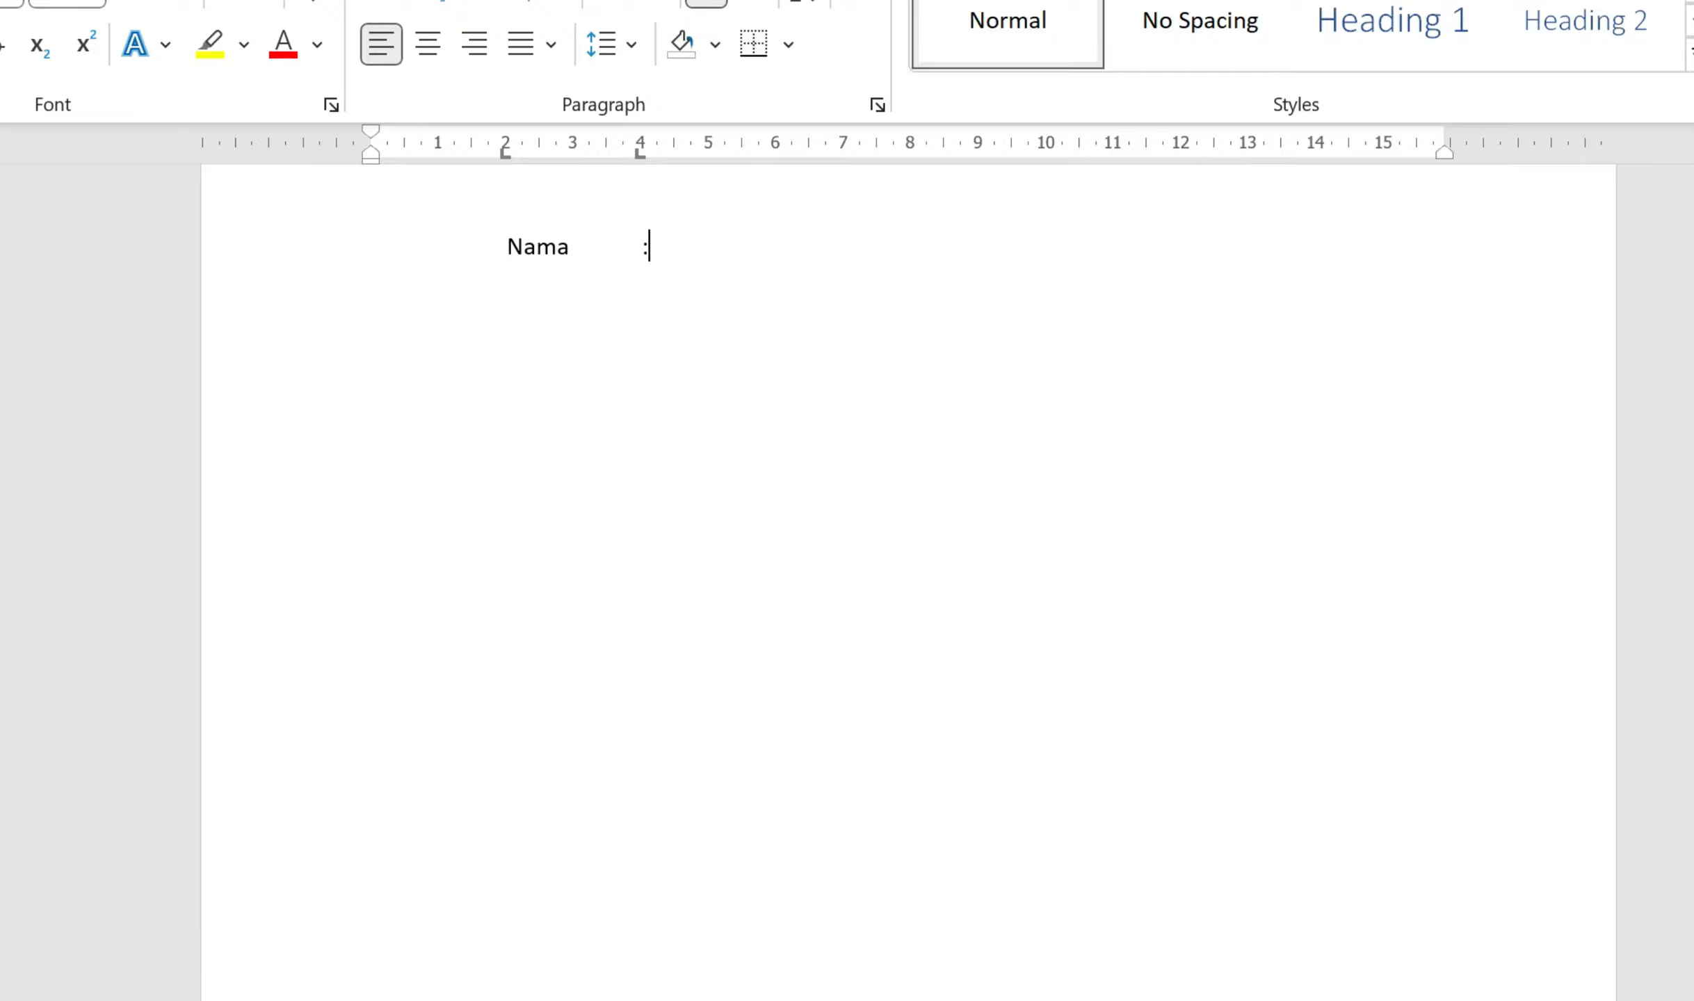
Step: Add a right-aligned tab stop at 12 cm and tab to it after the colon
double_click(639, 153)
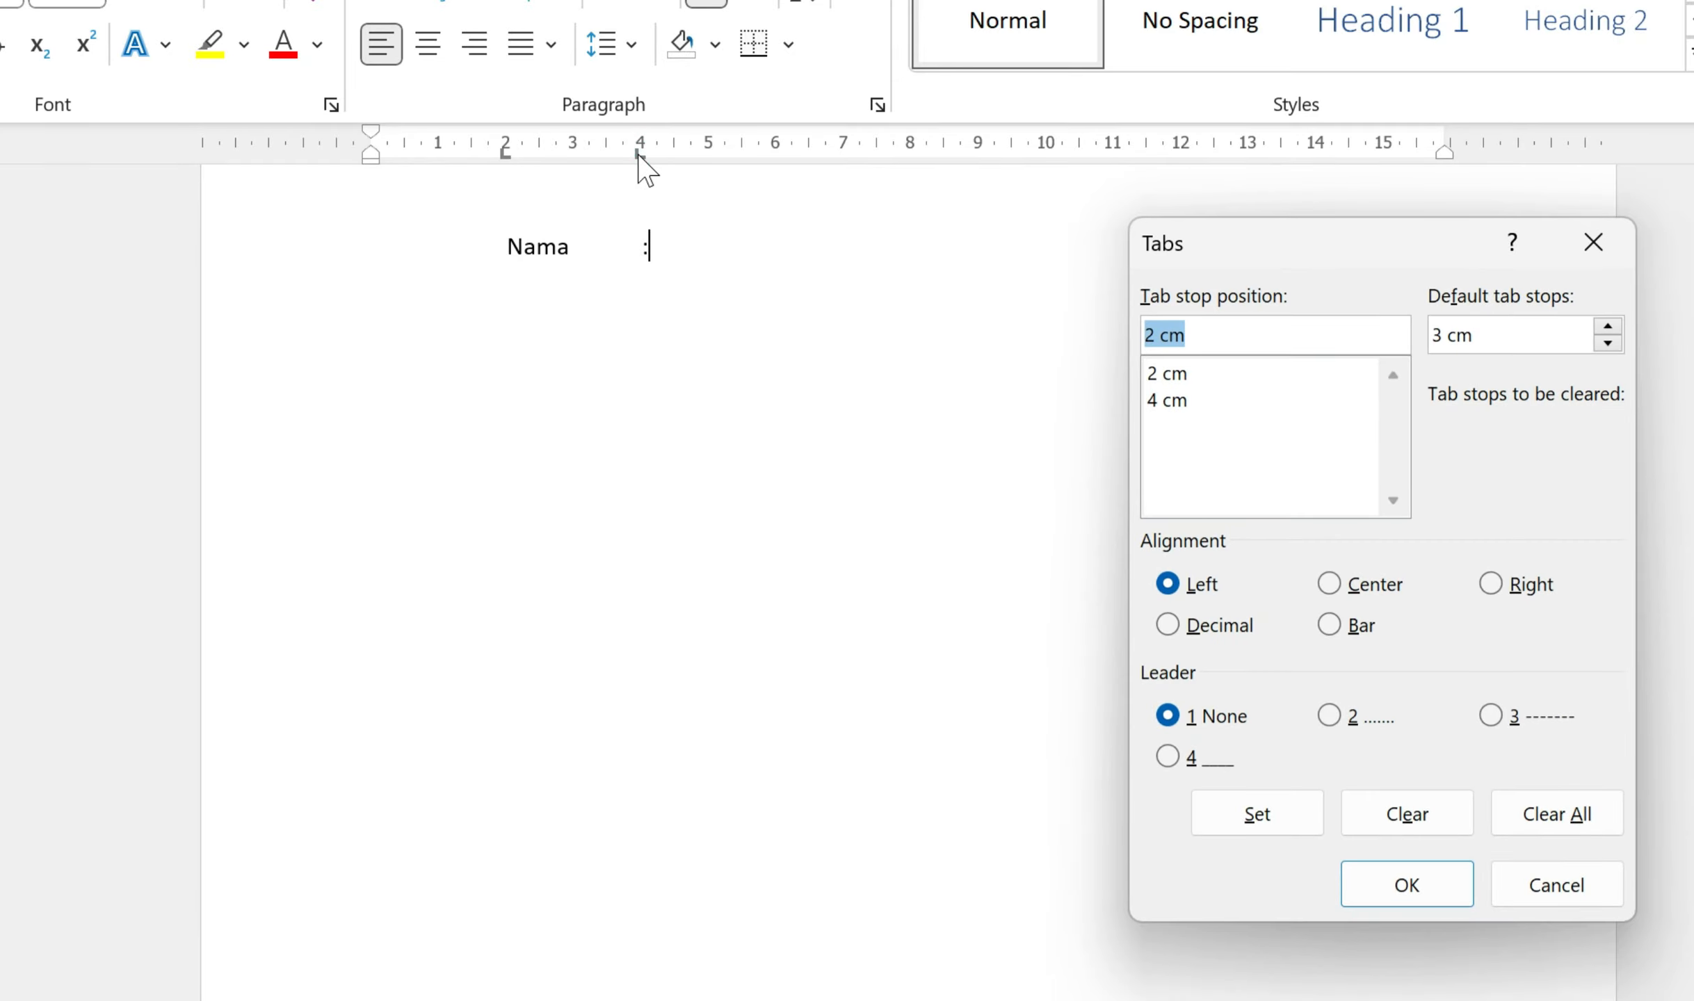
click(1490, 584)
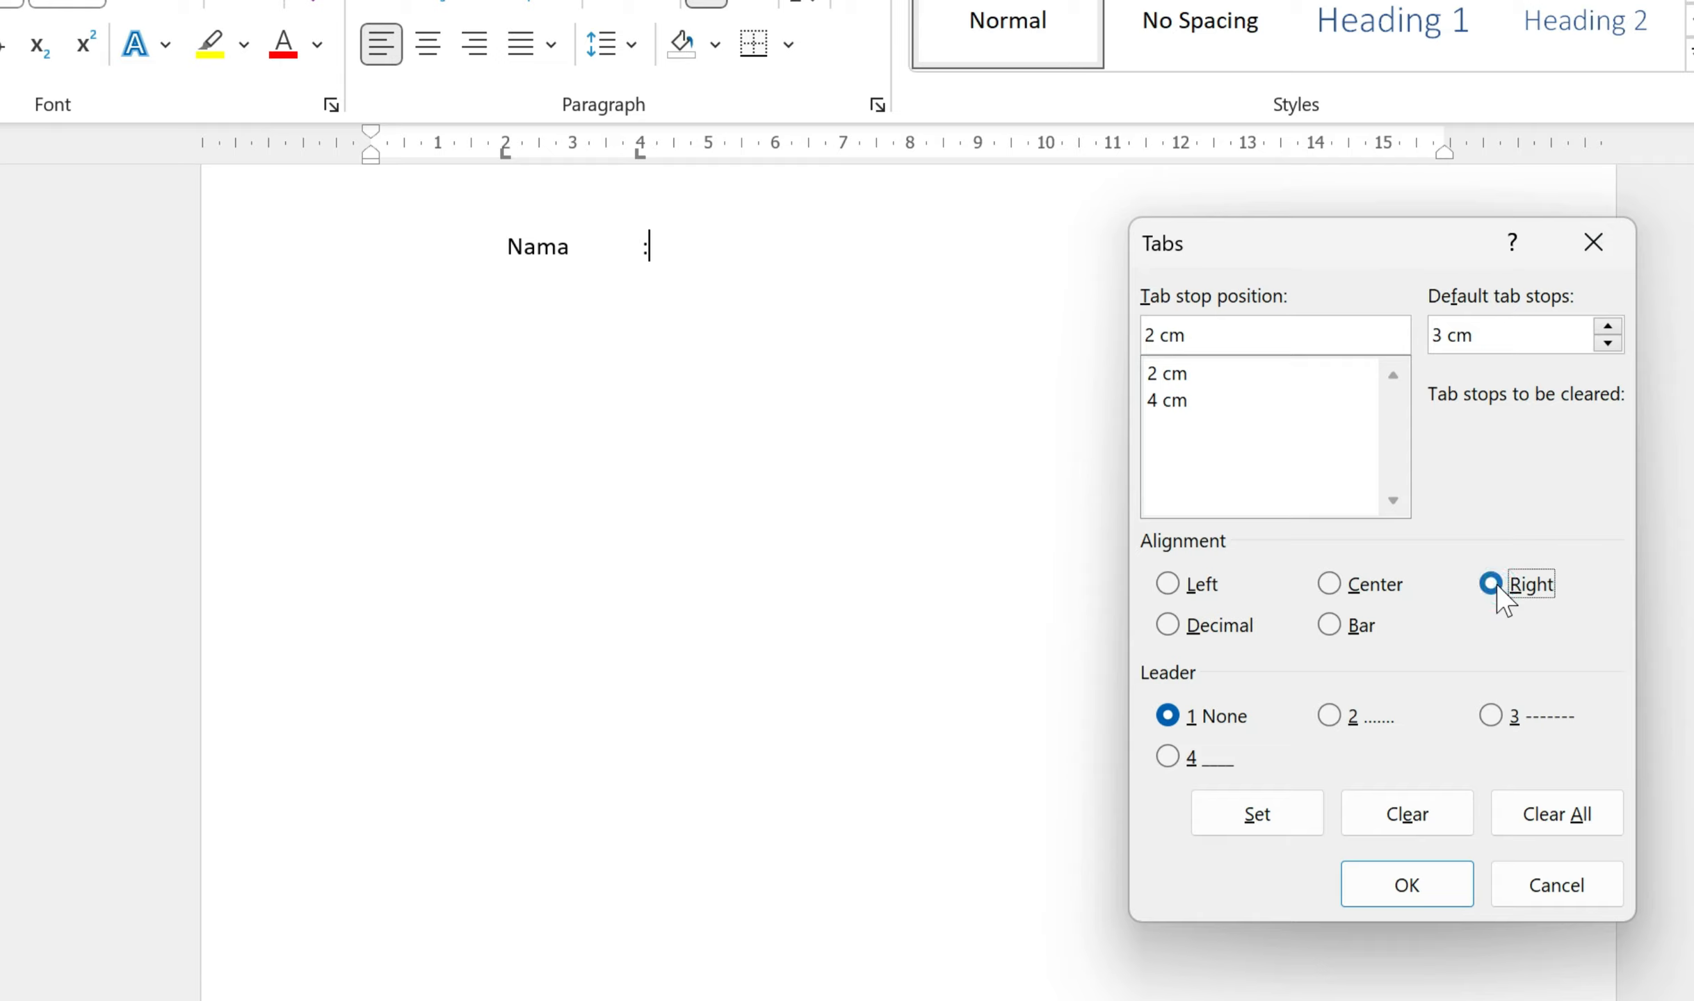
click(1199, 337)
drag(1210, 339, 1111, 345)
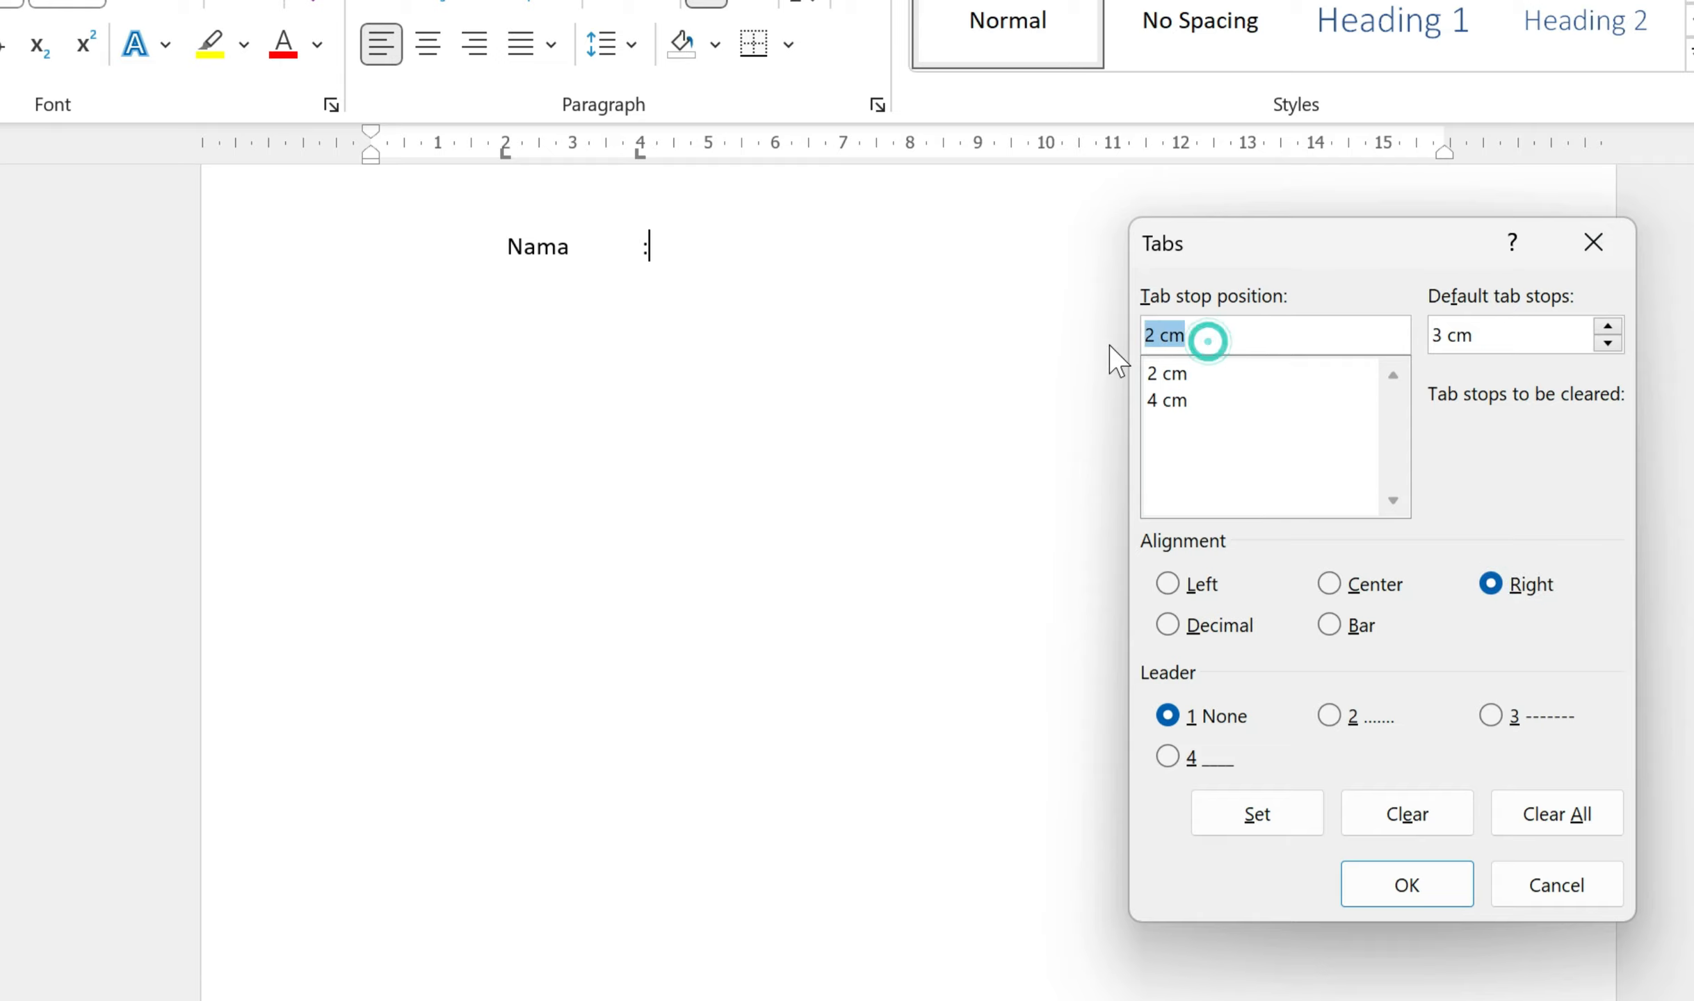
text(12)
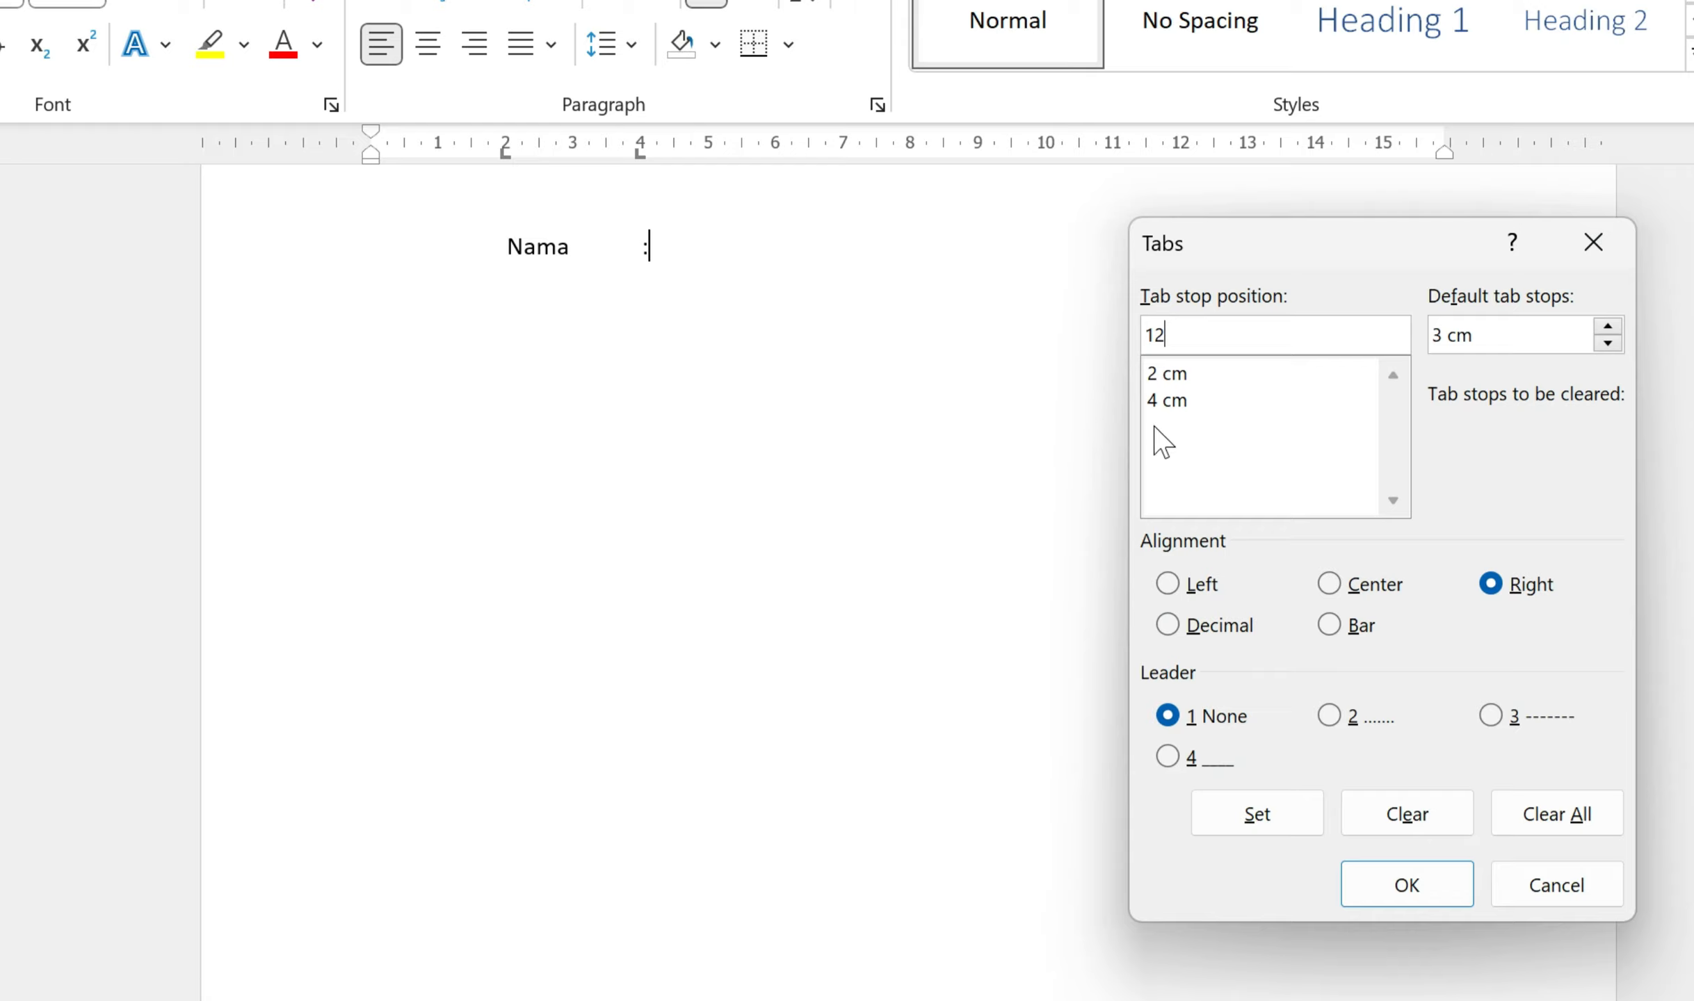
click(1293, 809)
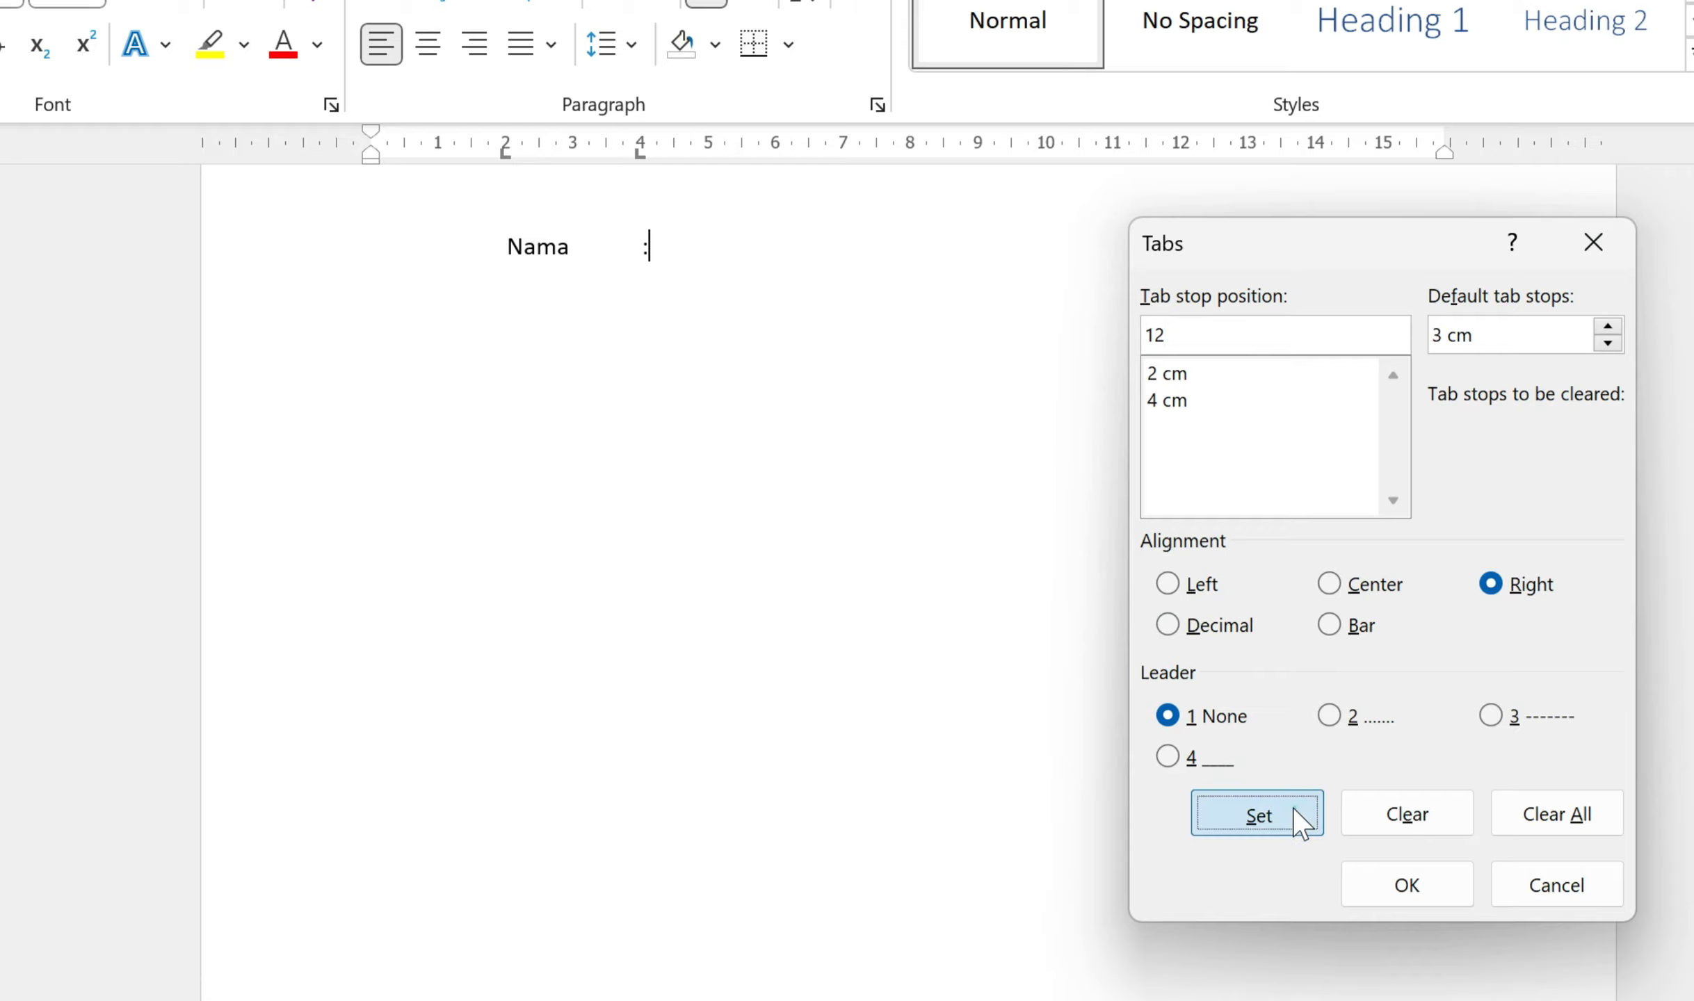
click(1403, 888)
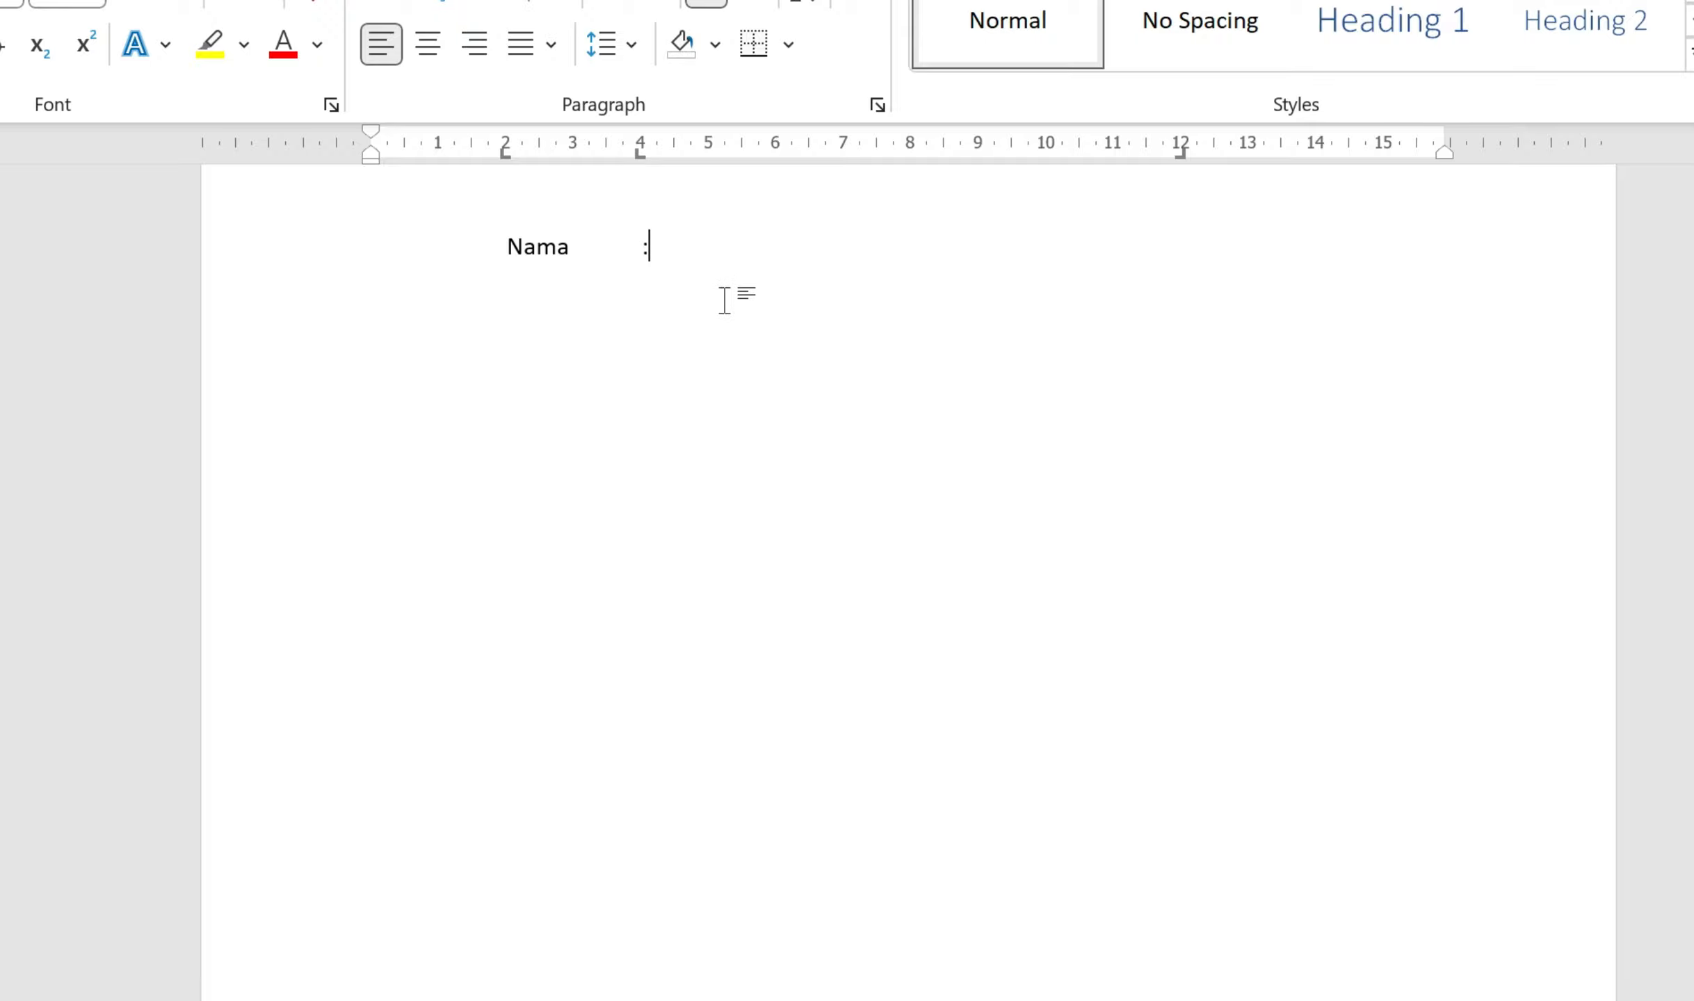
key(Tab)
Step: Give the 12 cm right tab stop a dotted leader (option 2)
double_click(1182, 157)
drag(1208, 250, 893, 382)
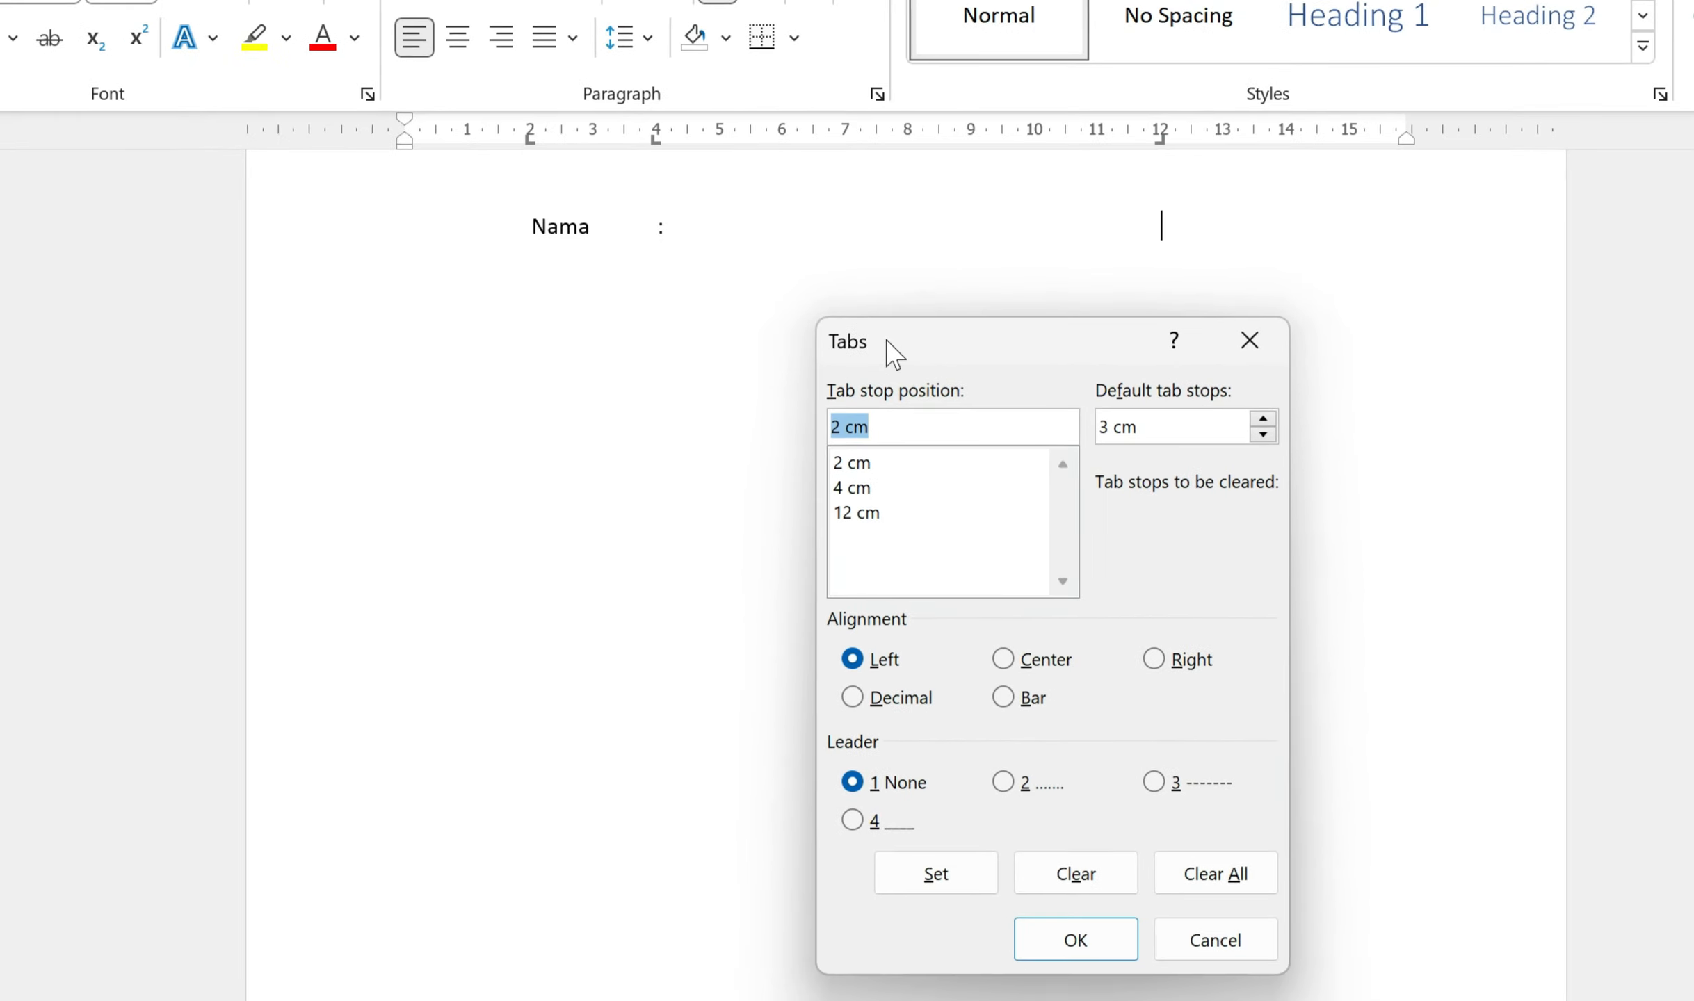
click(850, 513)
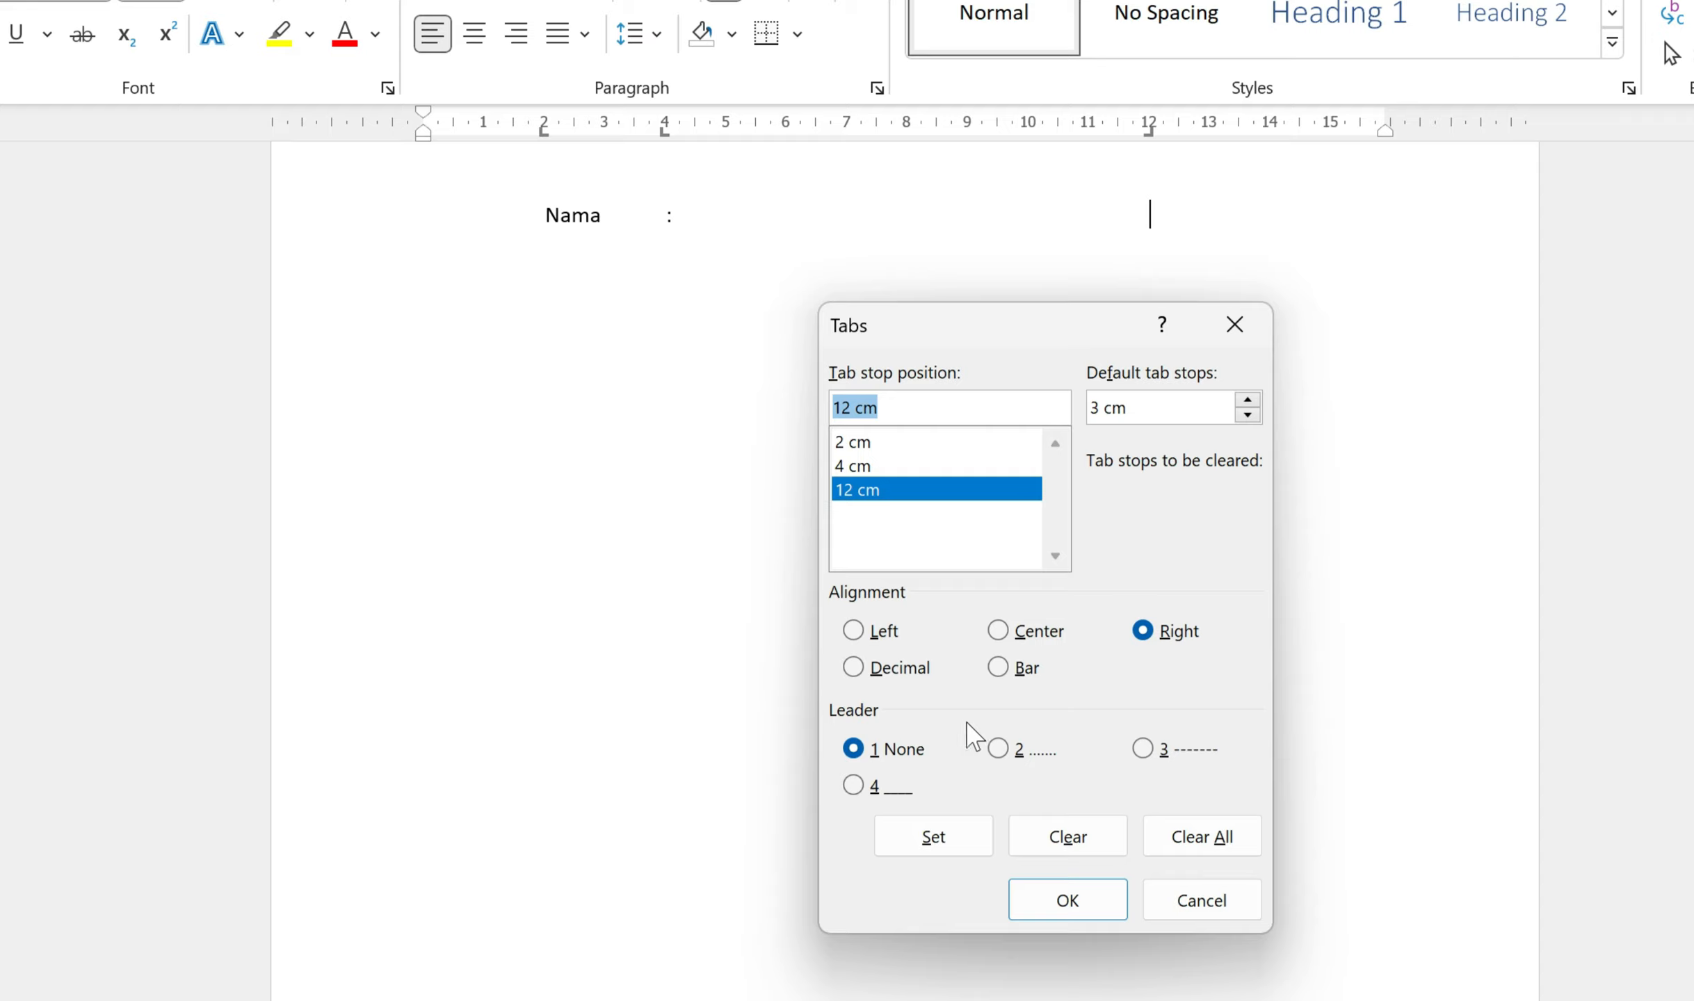
click(1000, 753)
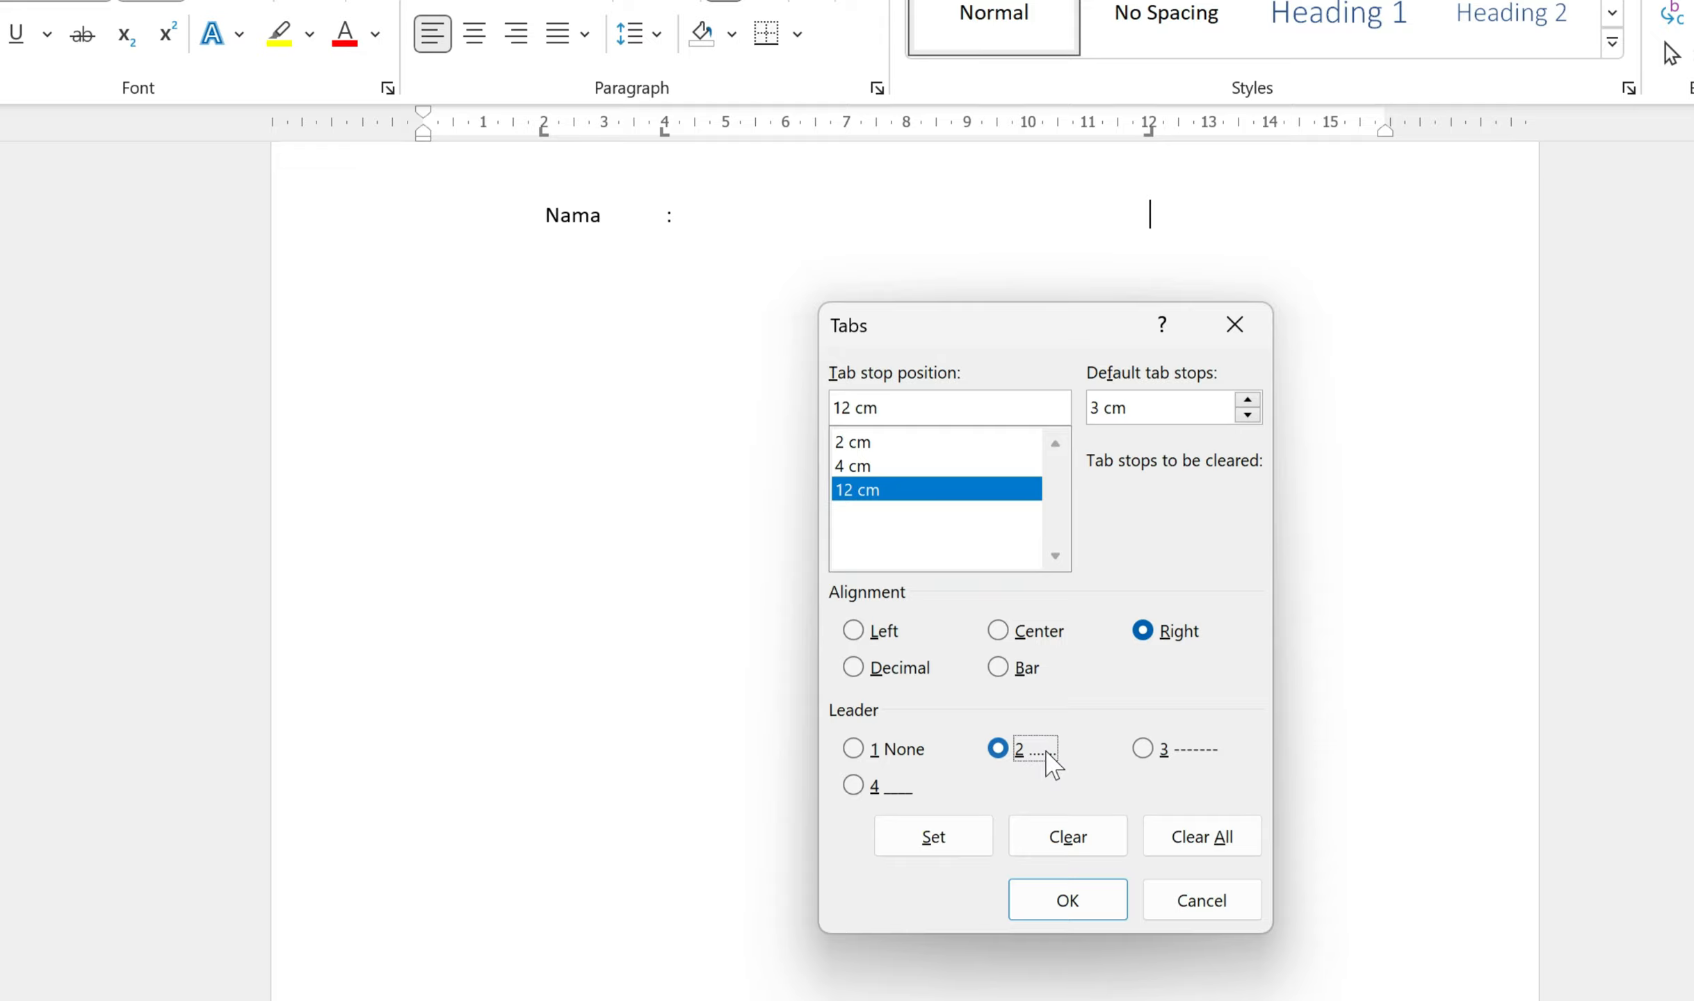
click(954, 844)
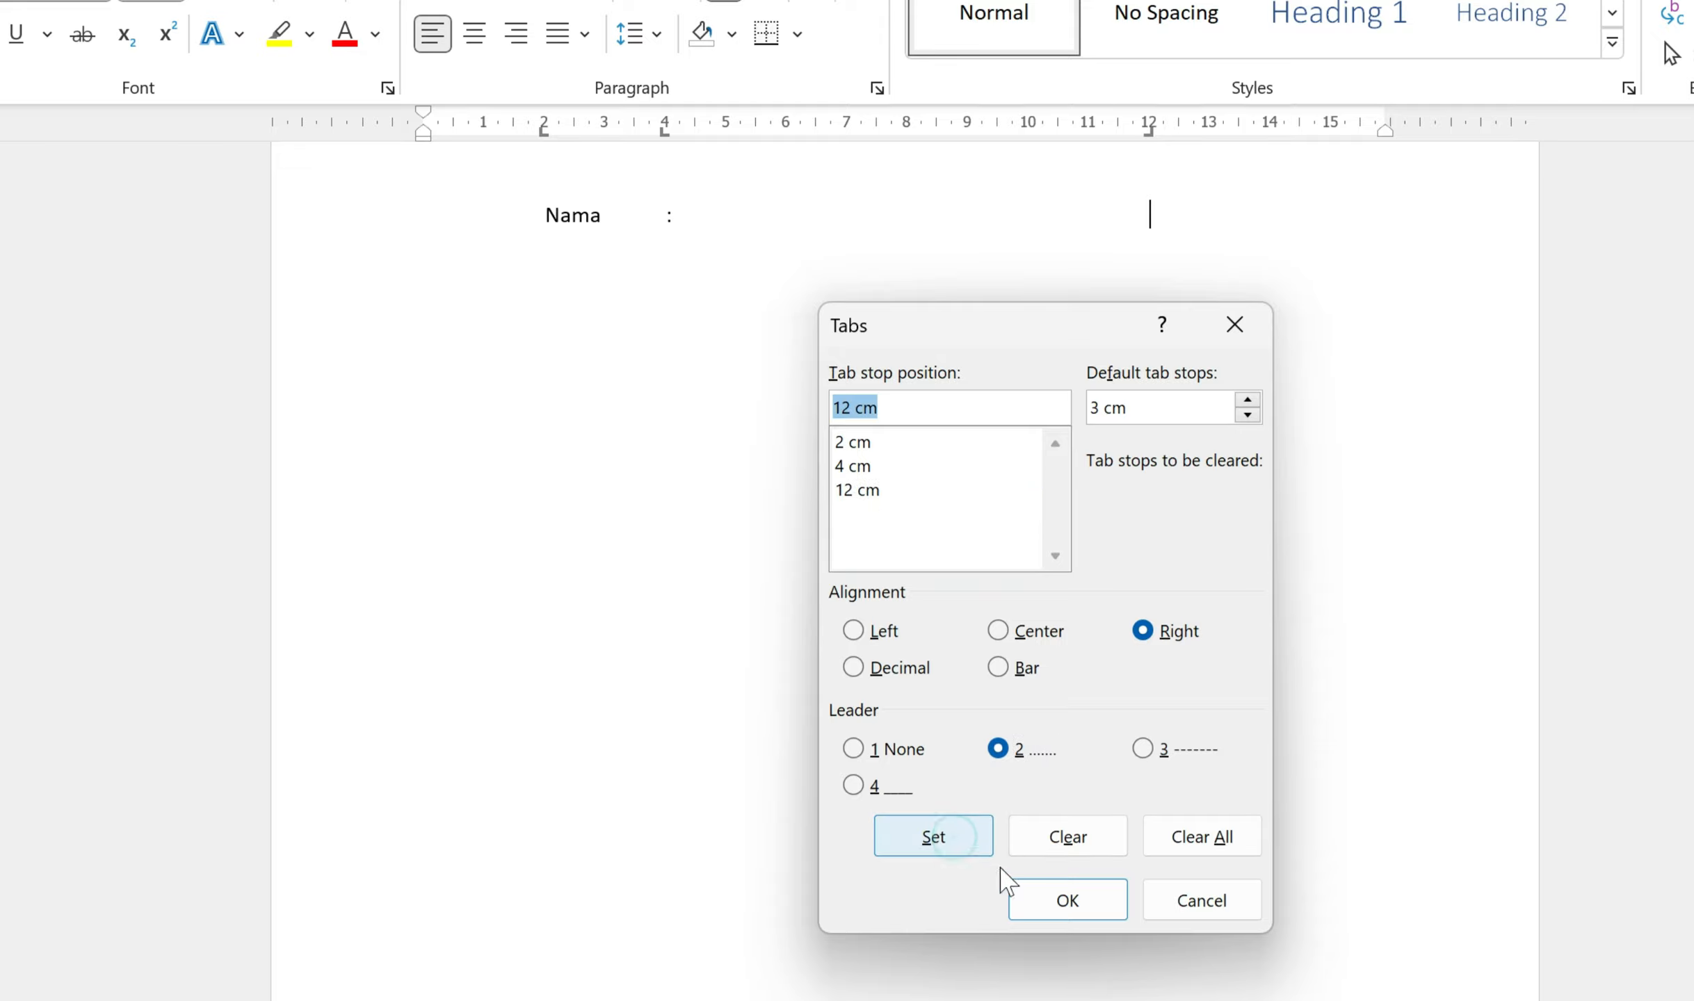
click(1082, 904)
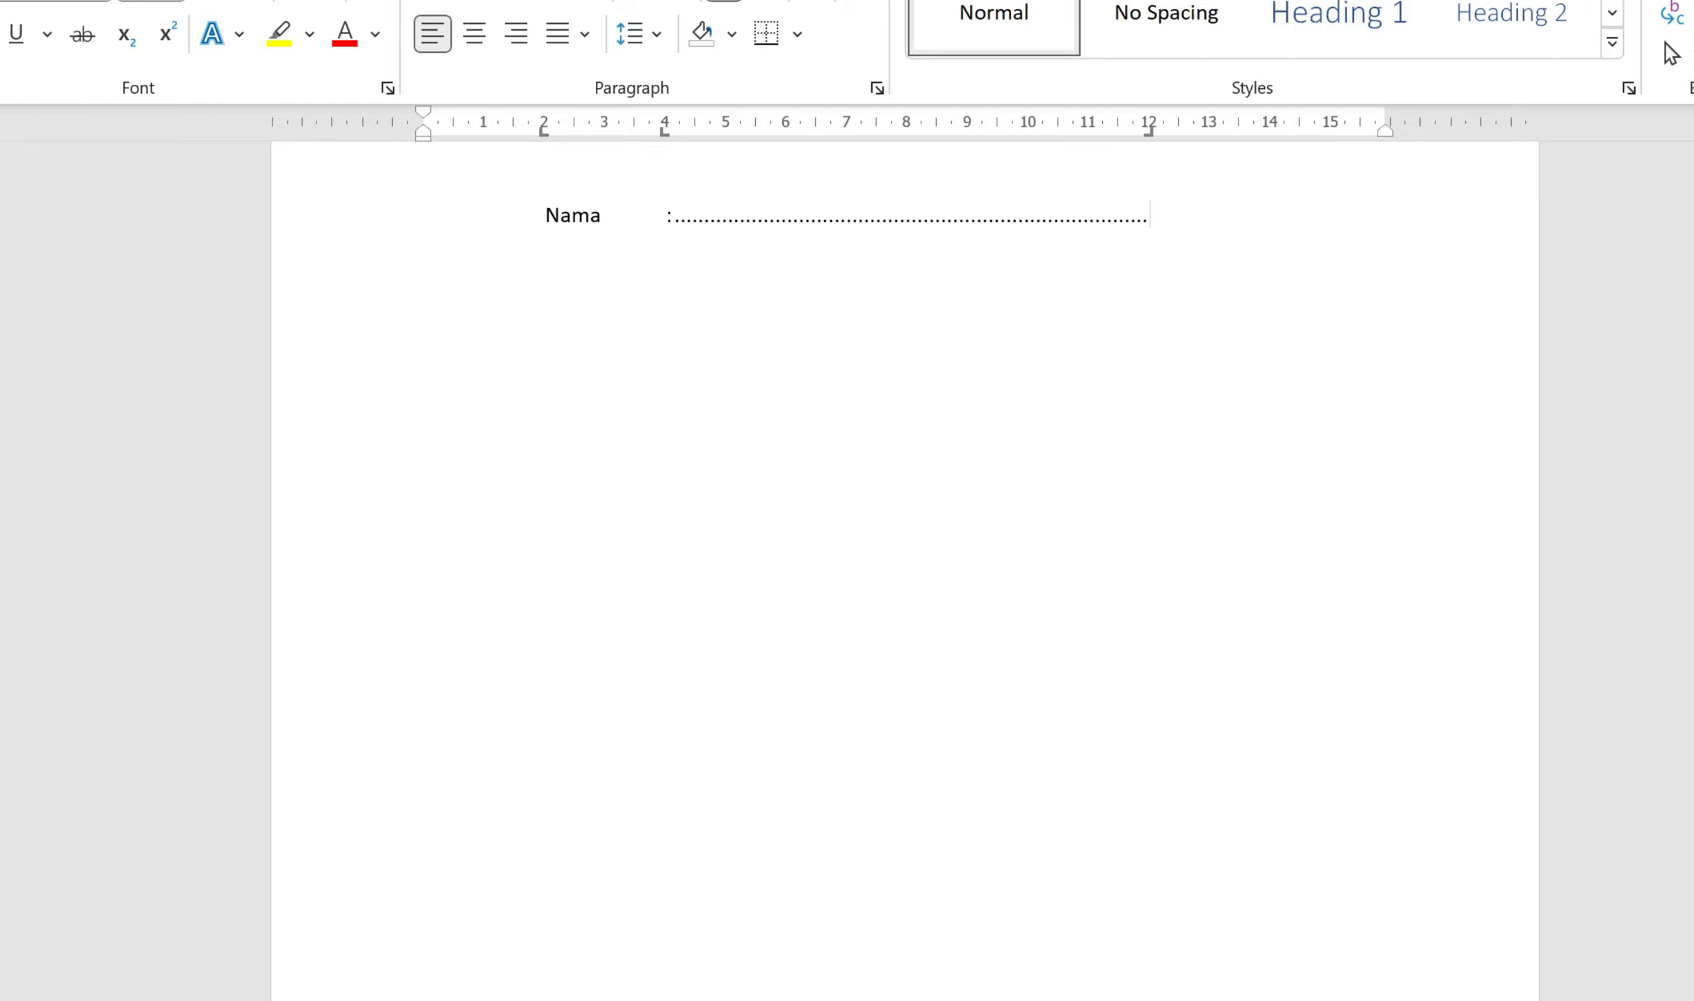
Step: Switch the 12 cm tab stop's leader from dots to dashes (option 3)
double_click(1151, 130)
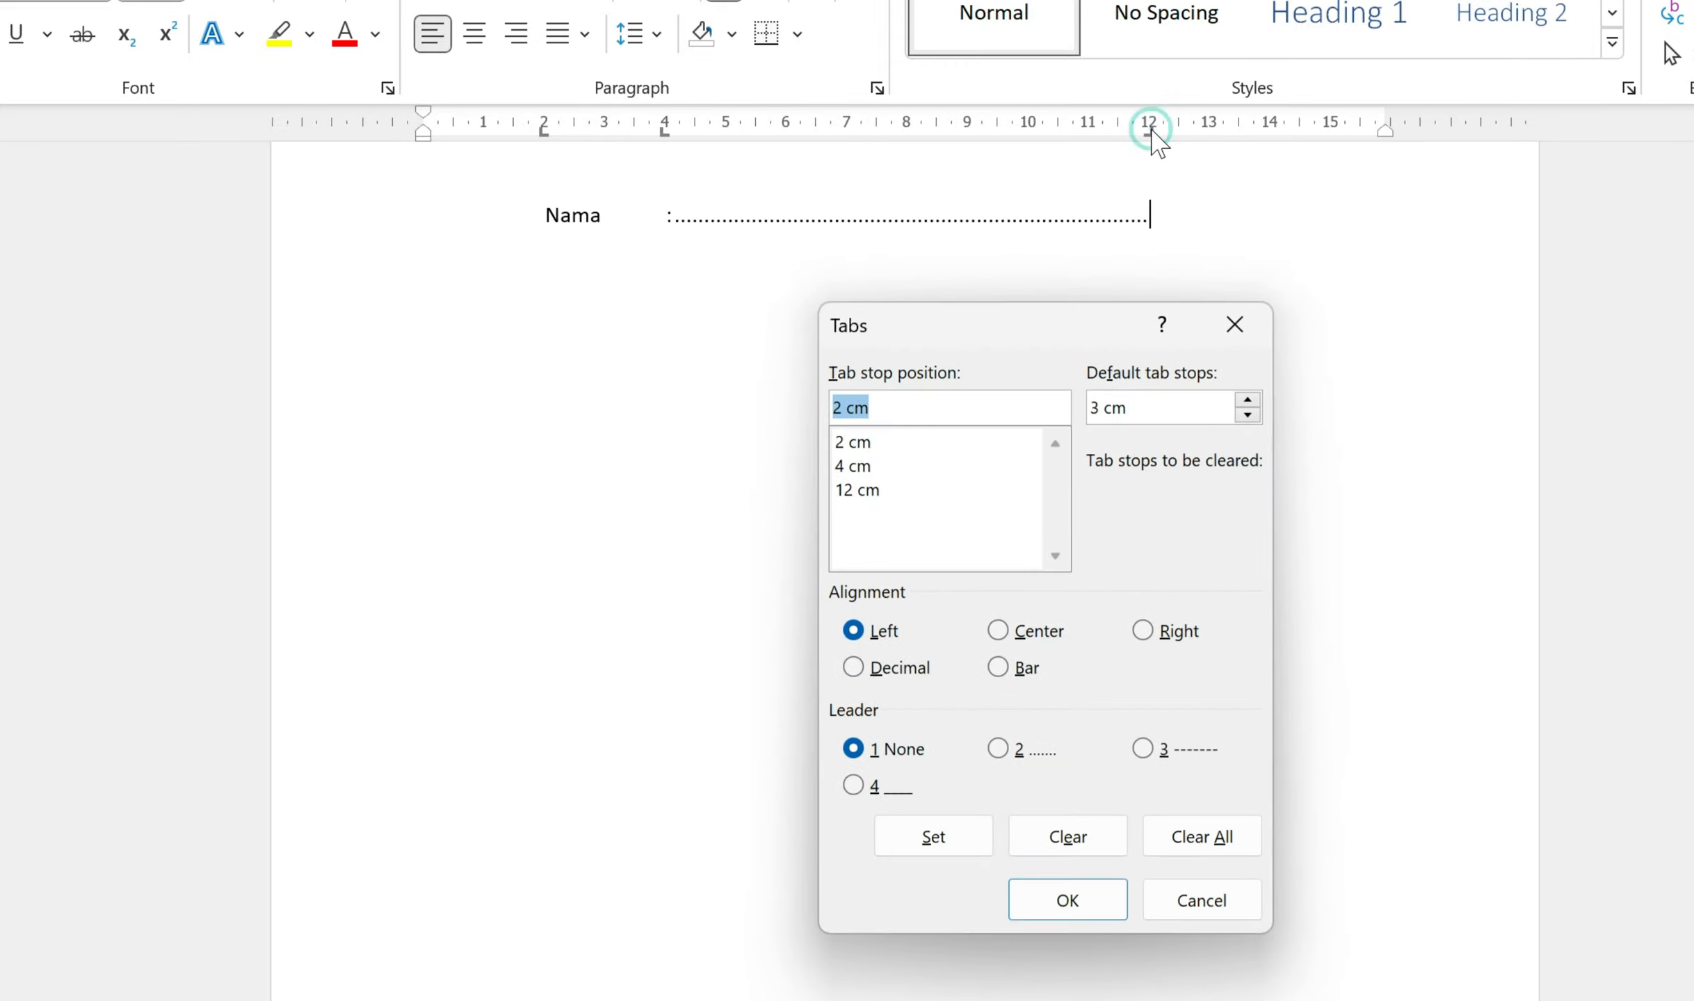
drag(1061, 317, 1457, 227)
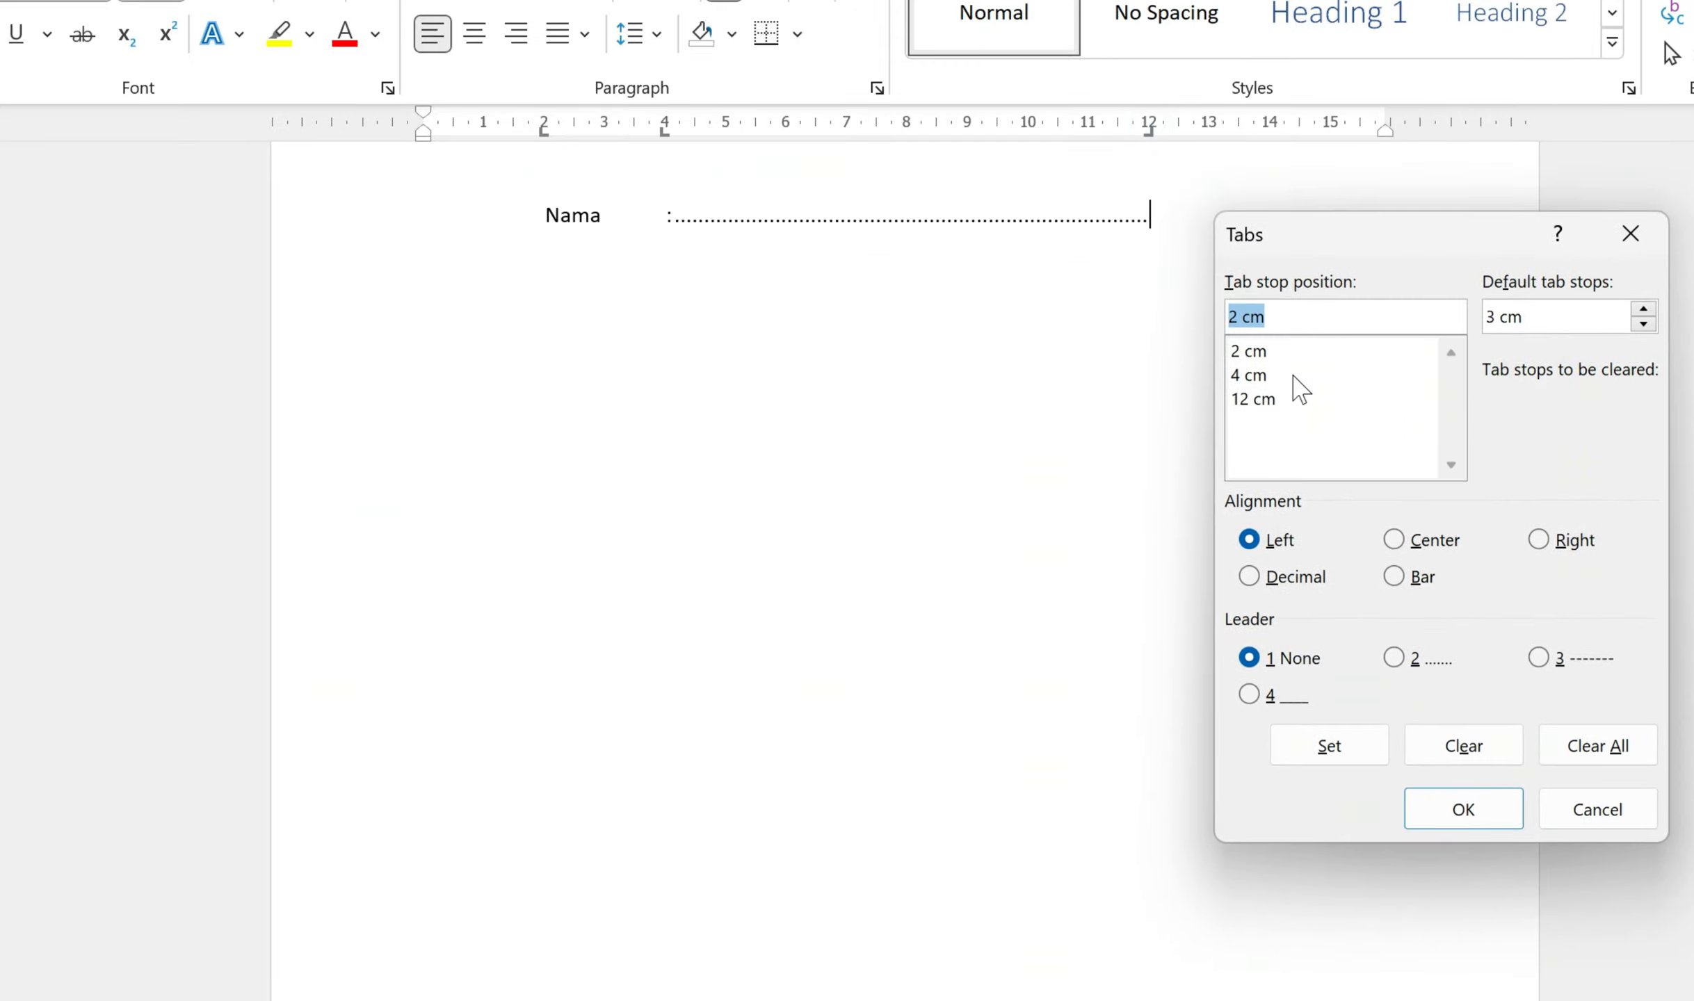
click(1271, 402)
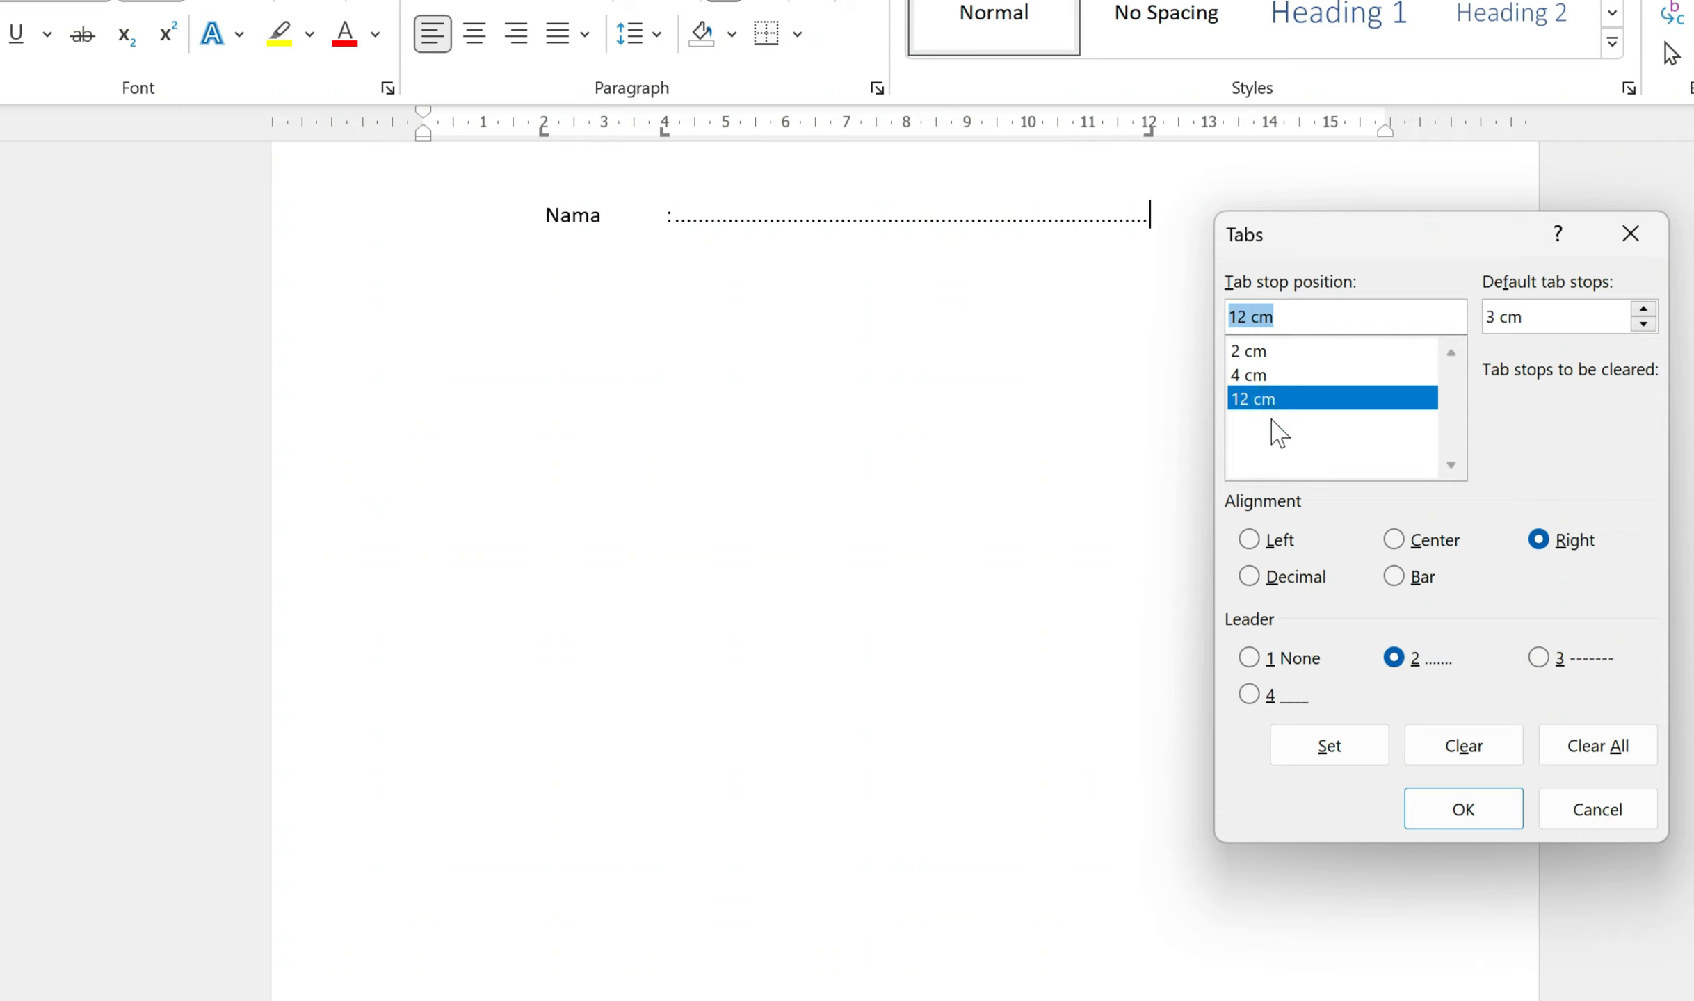
click(1541, 659)
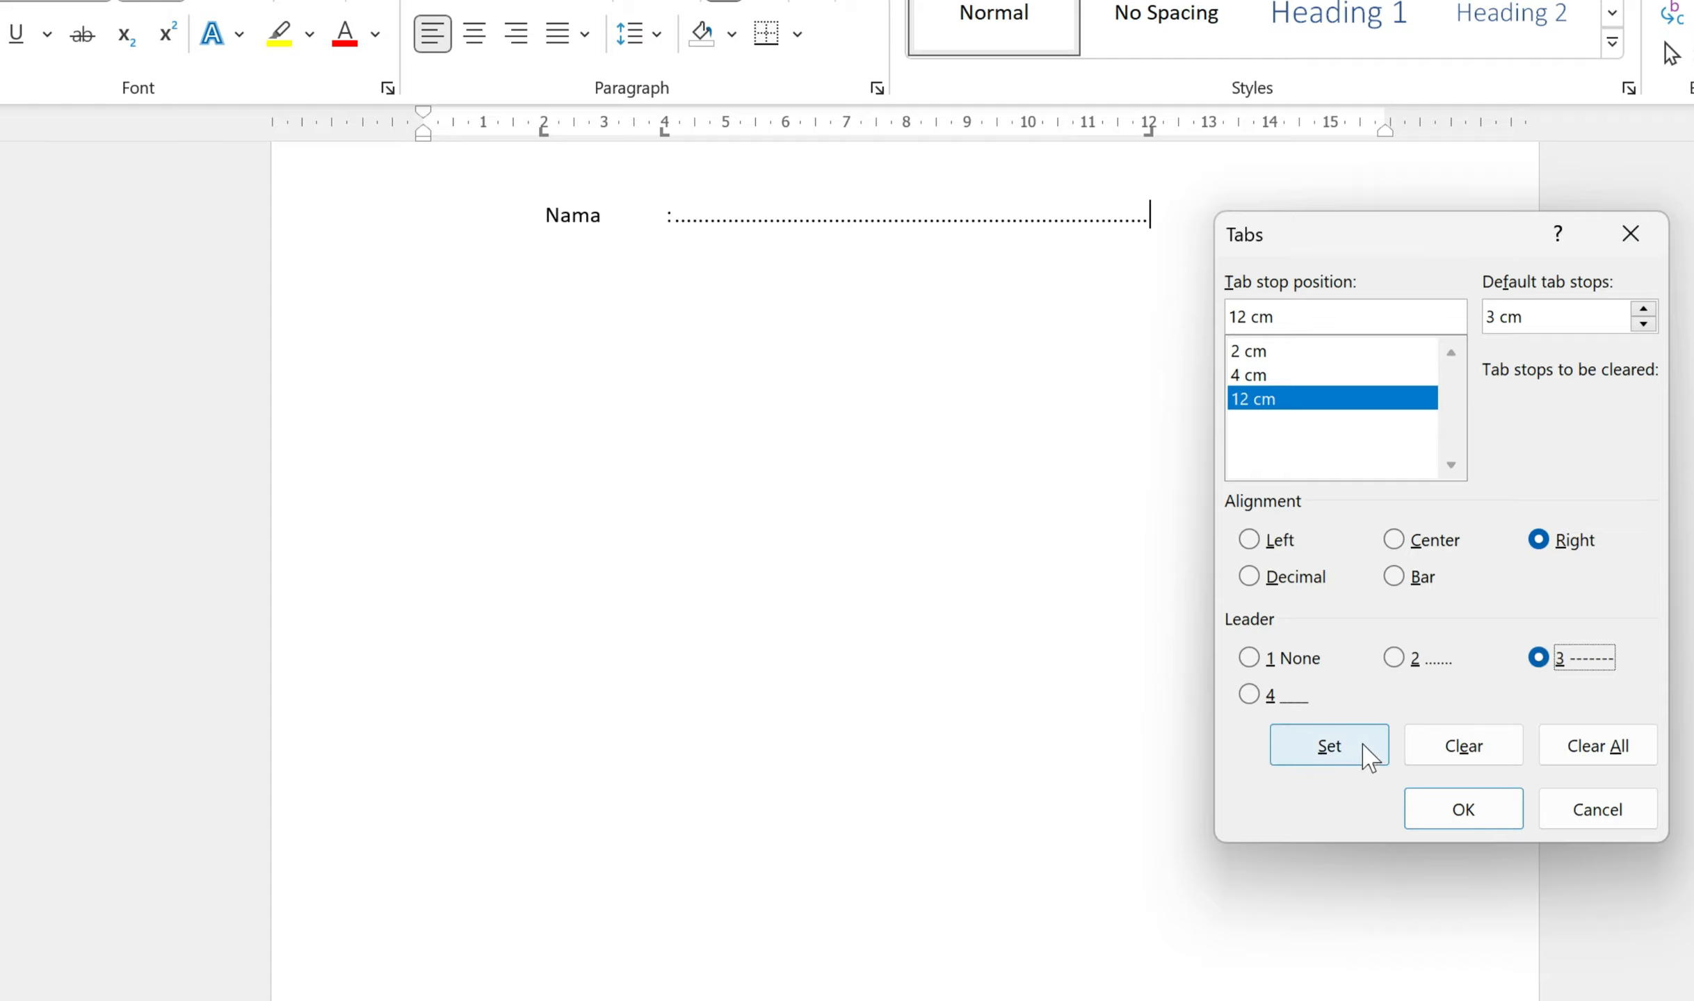
click(1344, 758)
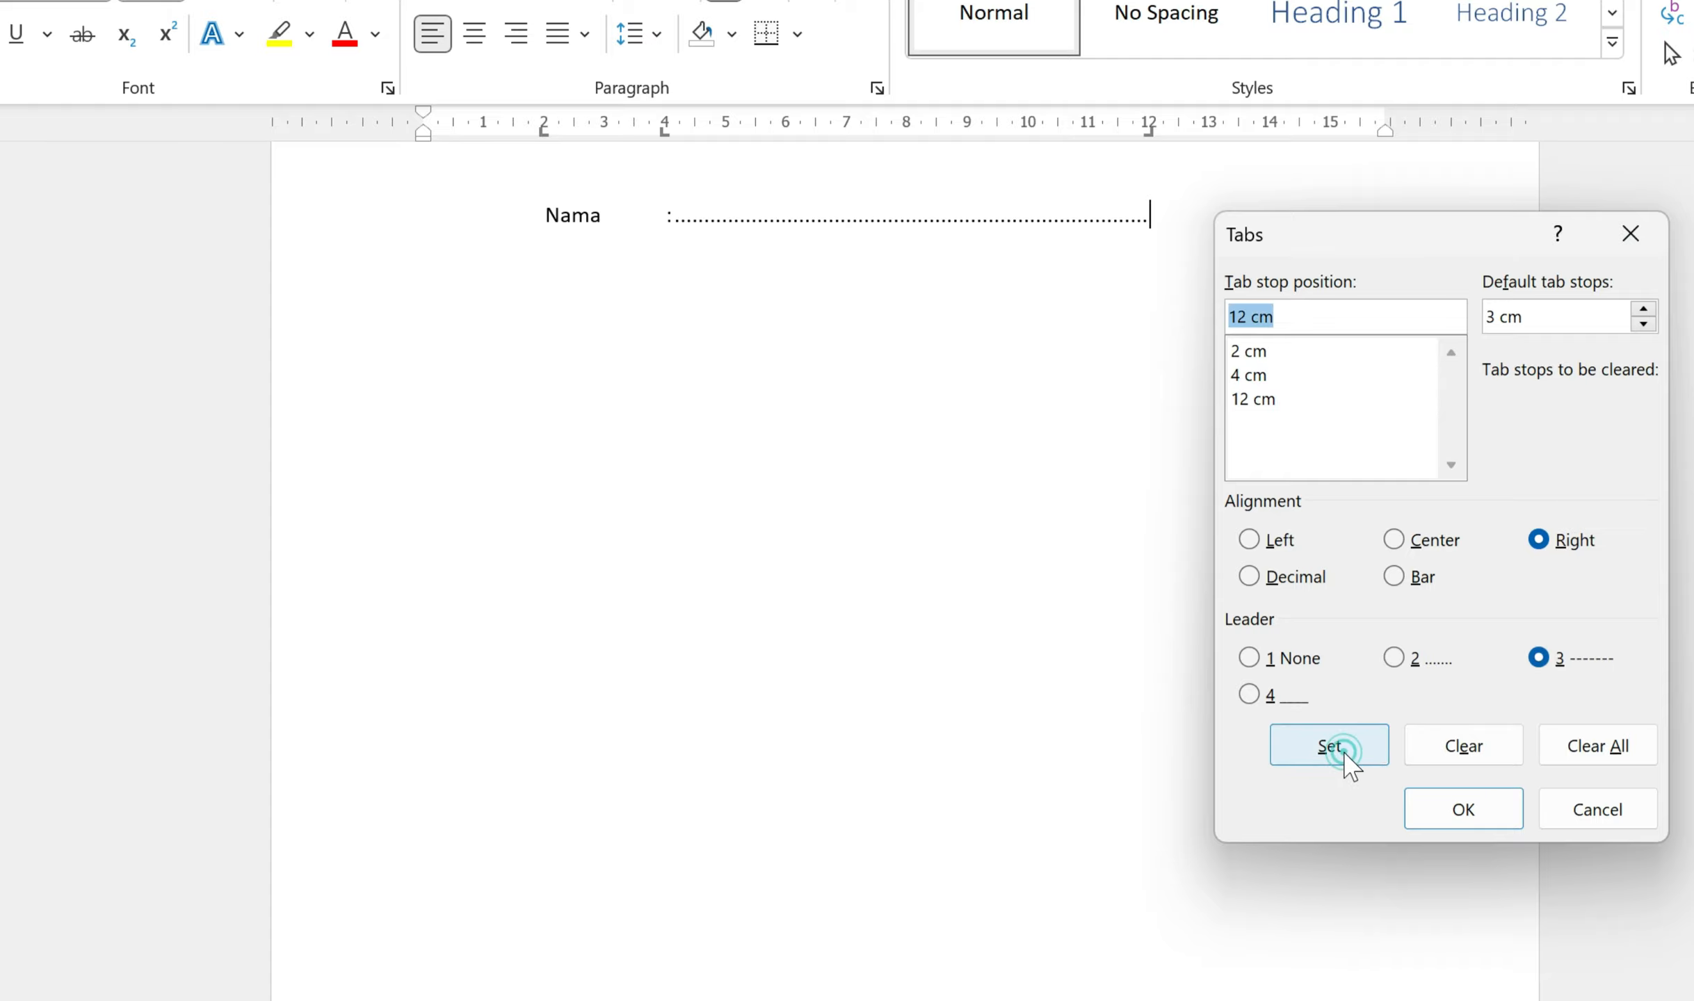
click(1468, 811)
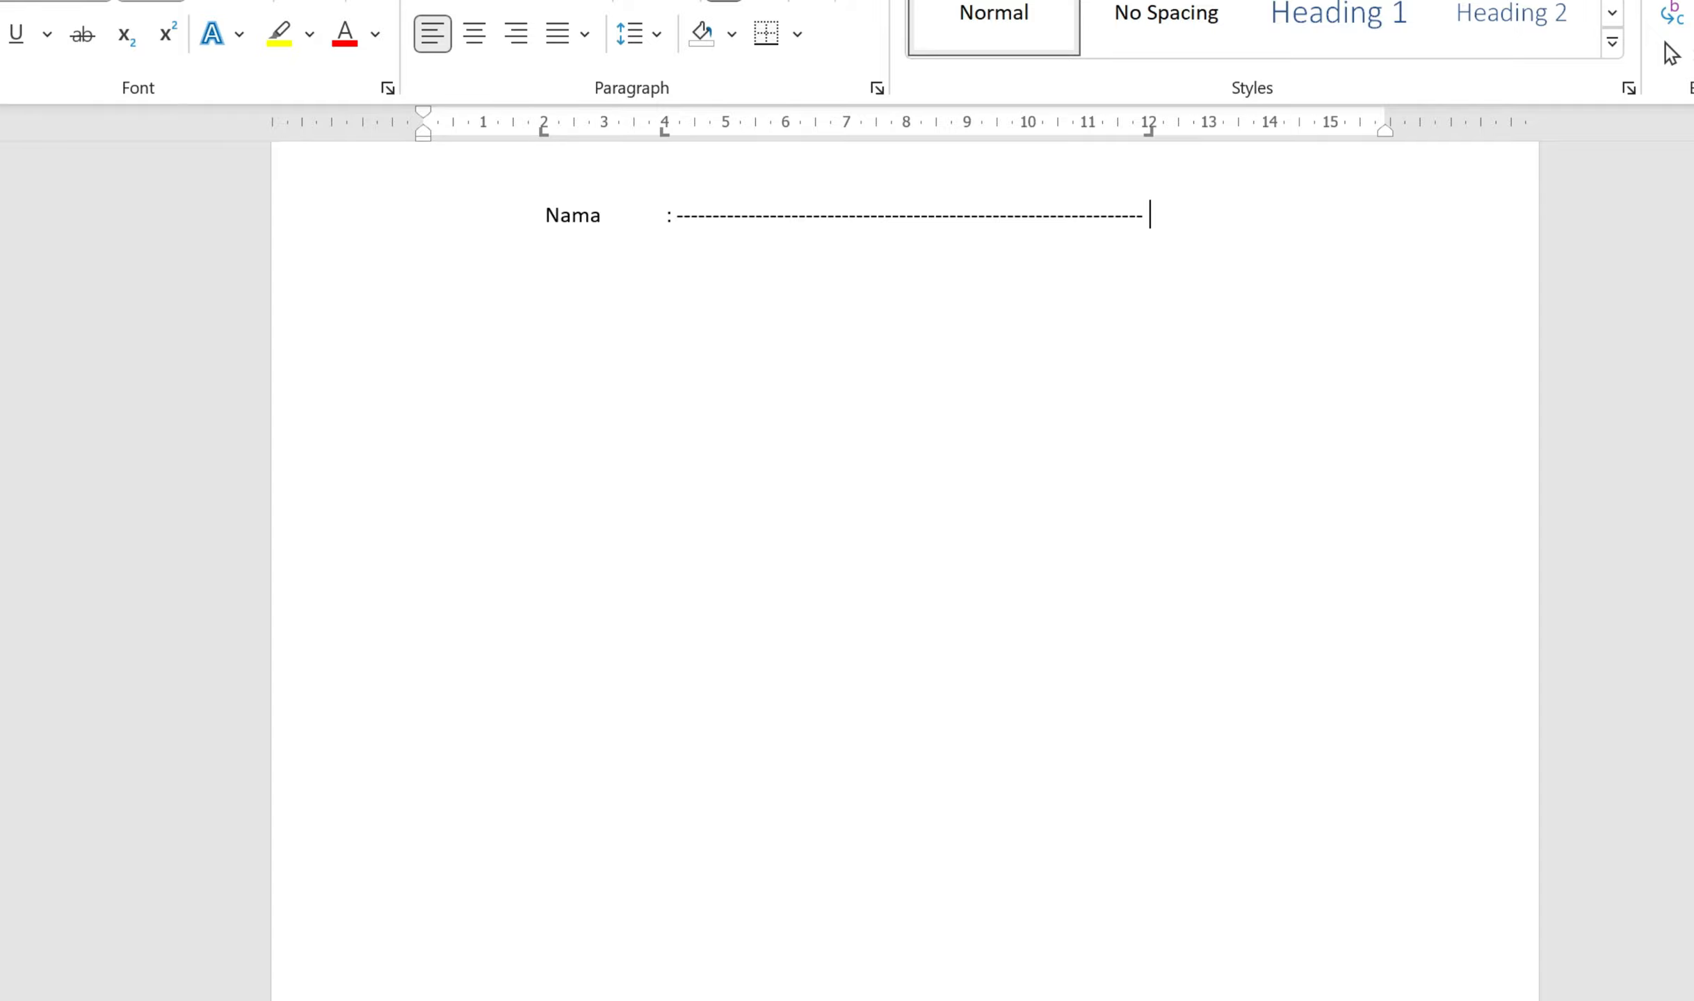
Step: Change the 12 cm tab stop's leader again to a solid underline (option 4)
double_click(1150, 133)
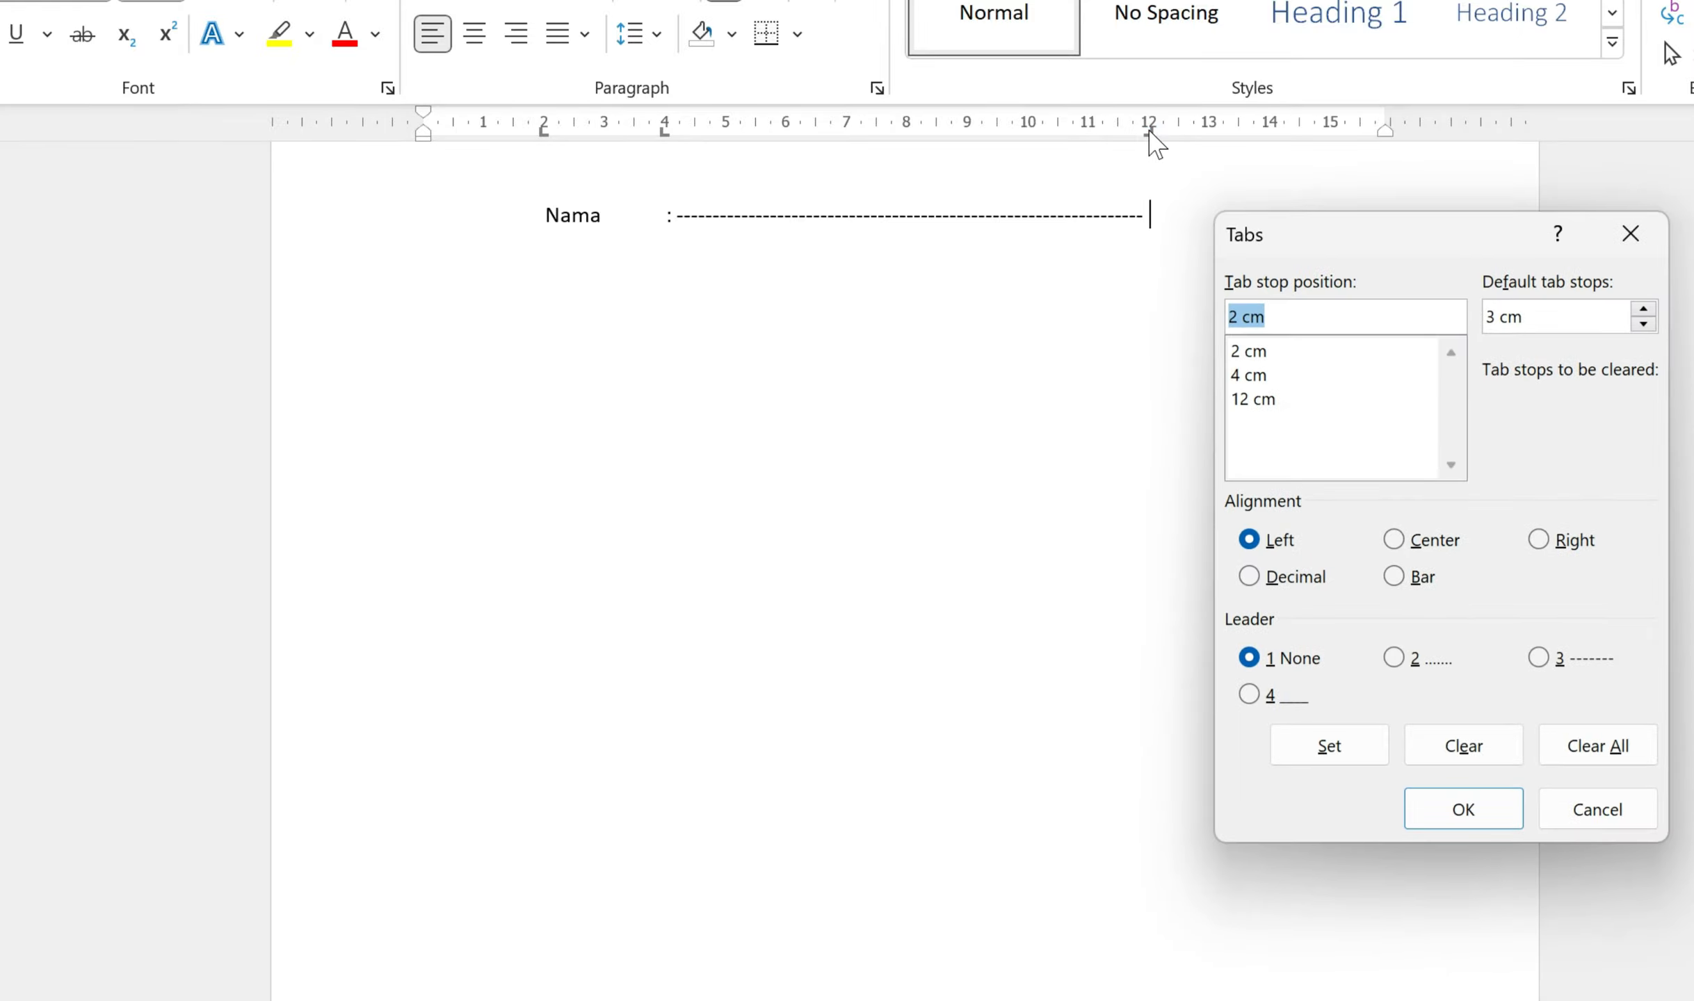
click(1245, 403)
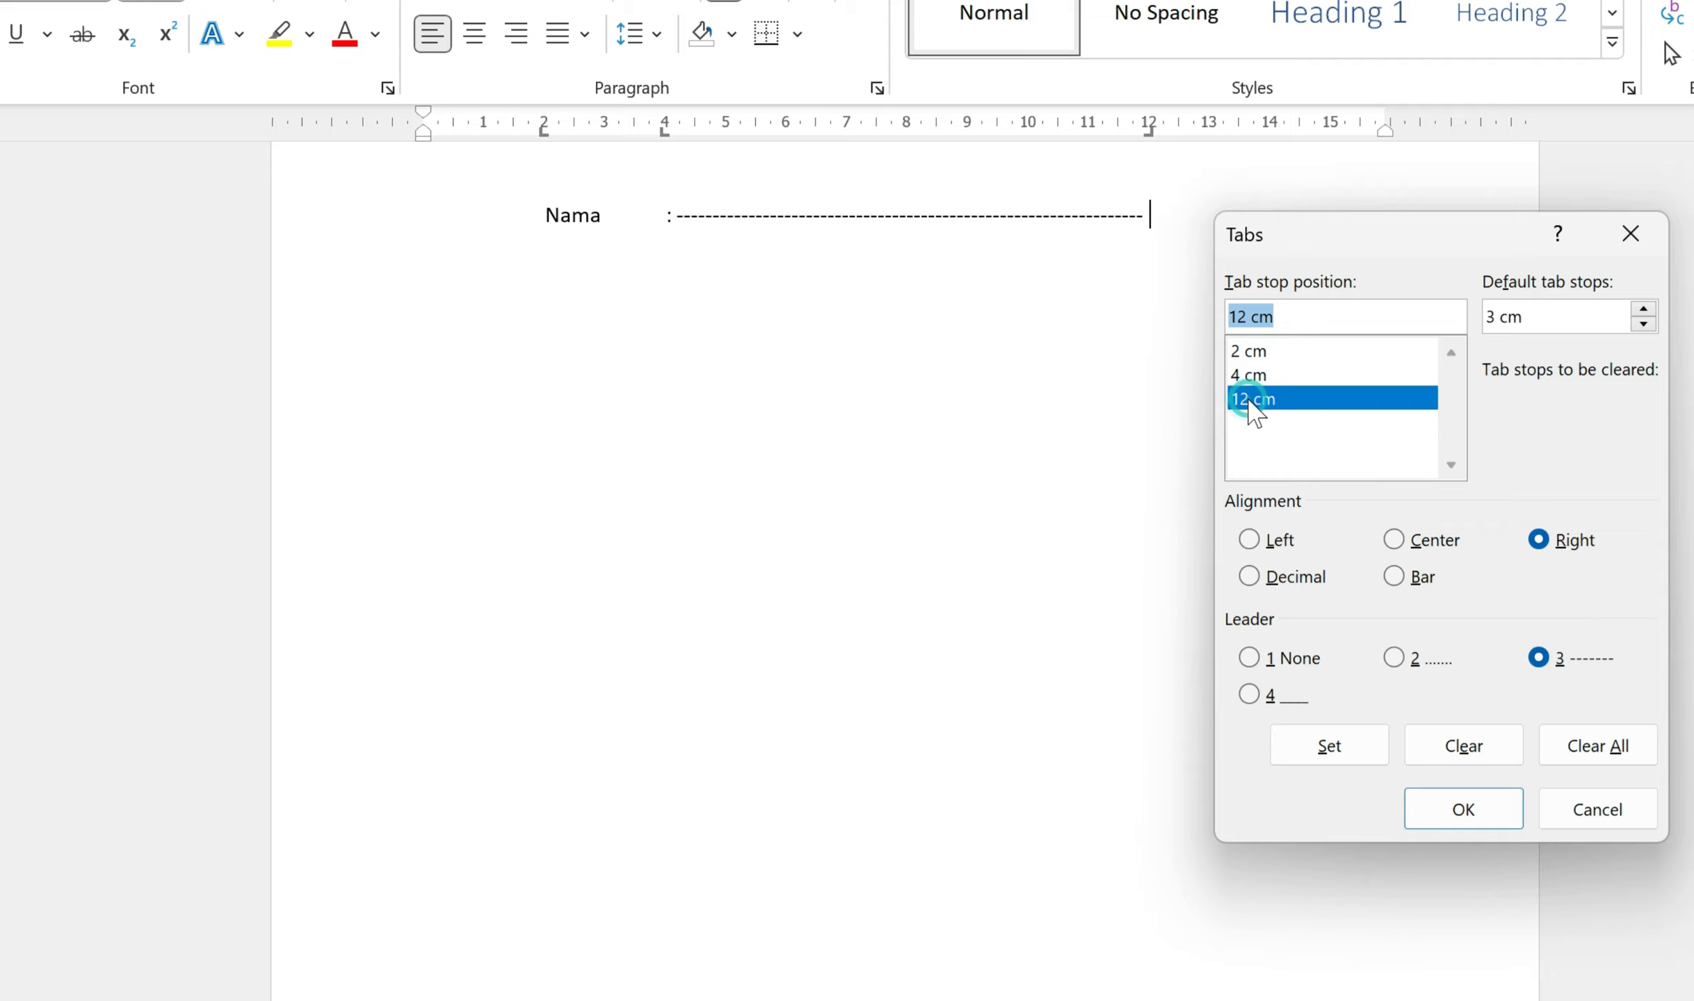
click(1251, 695)
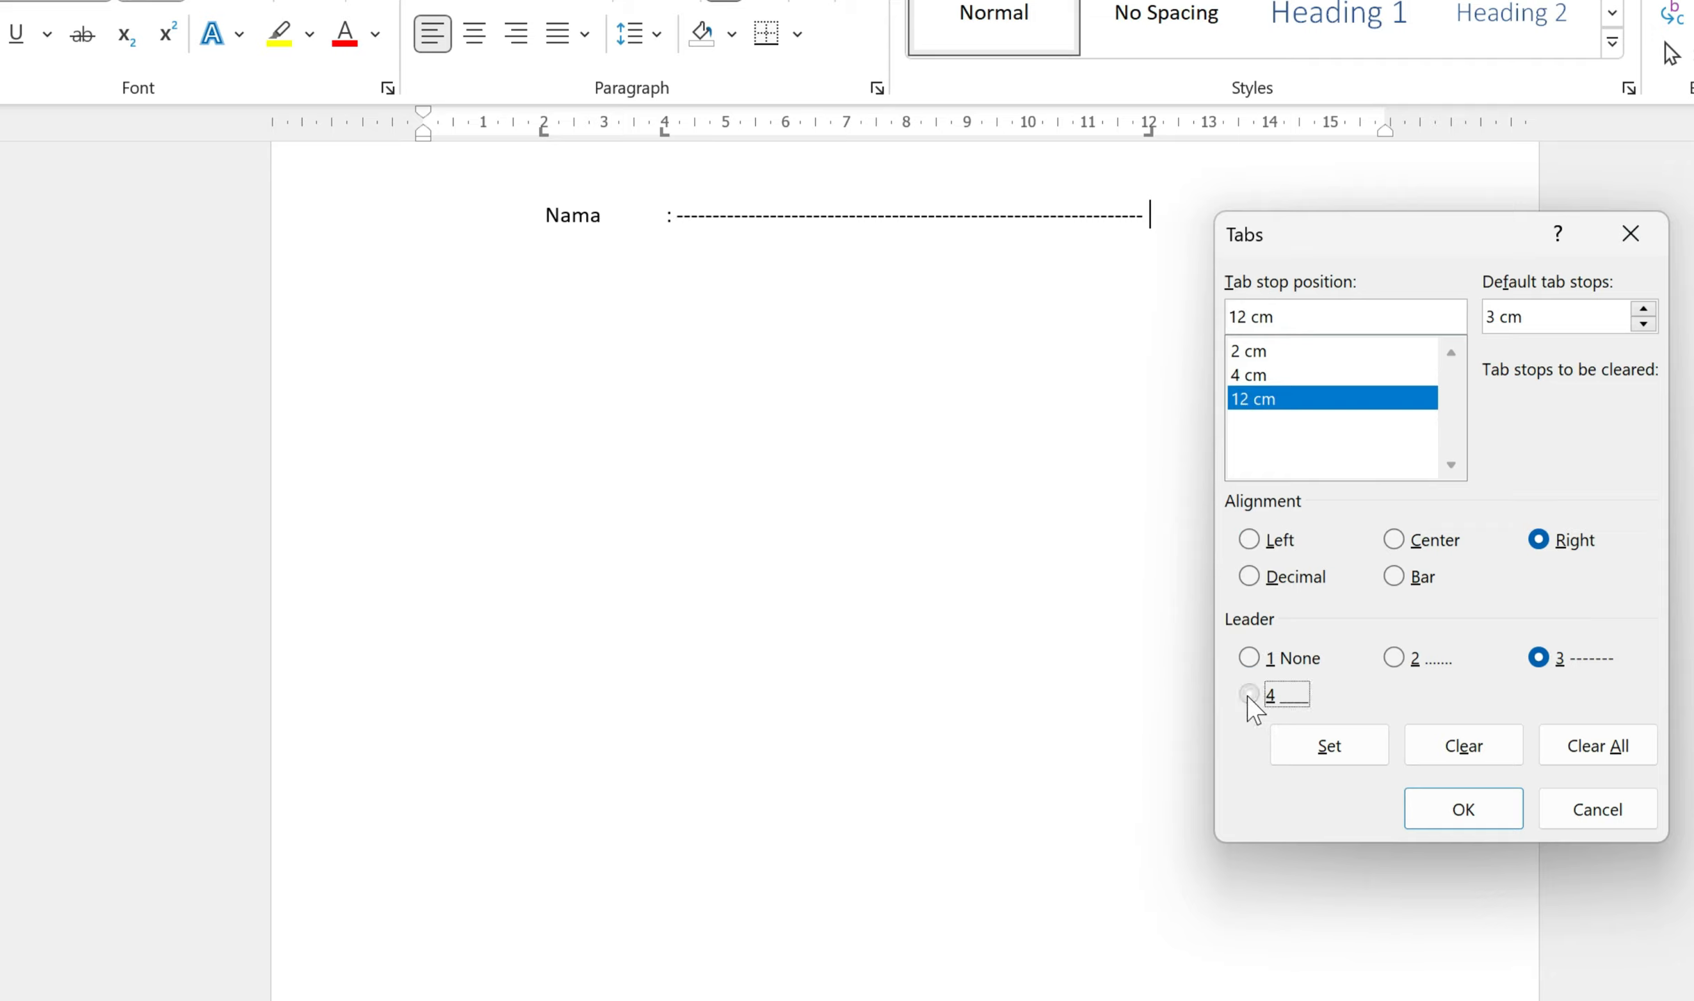
click(1321, 758)
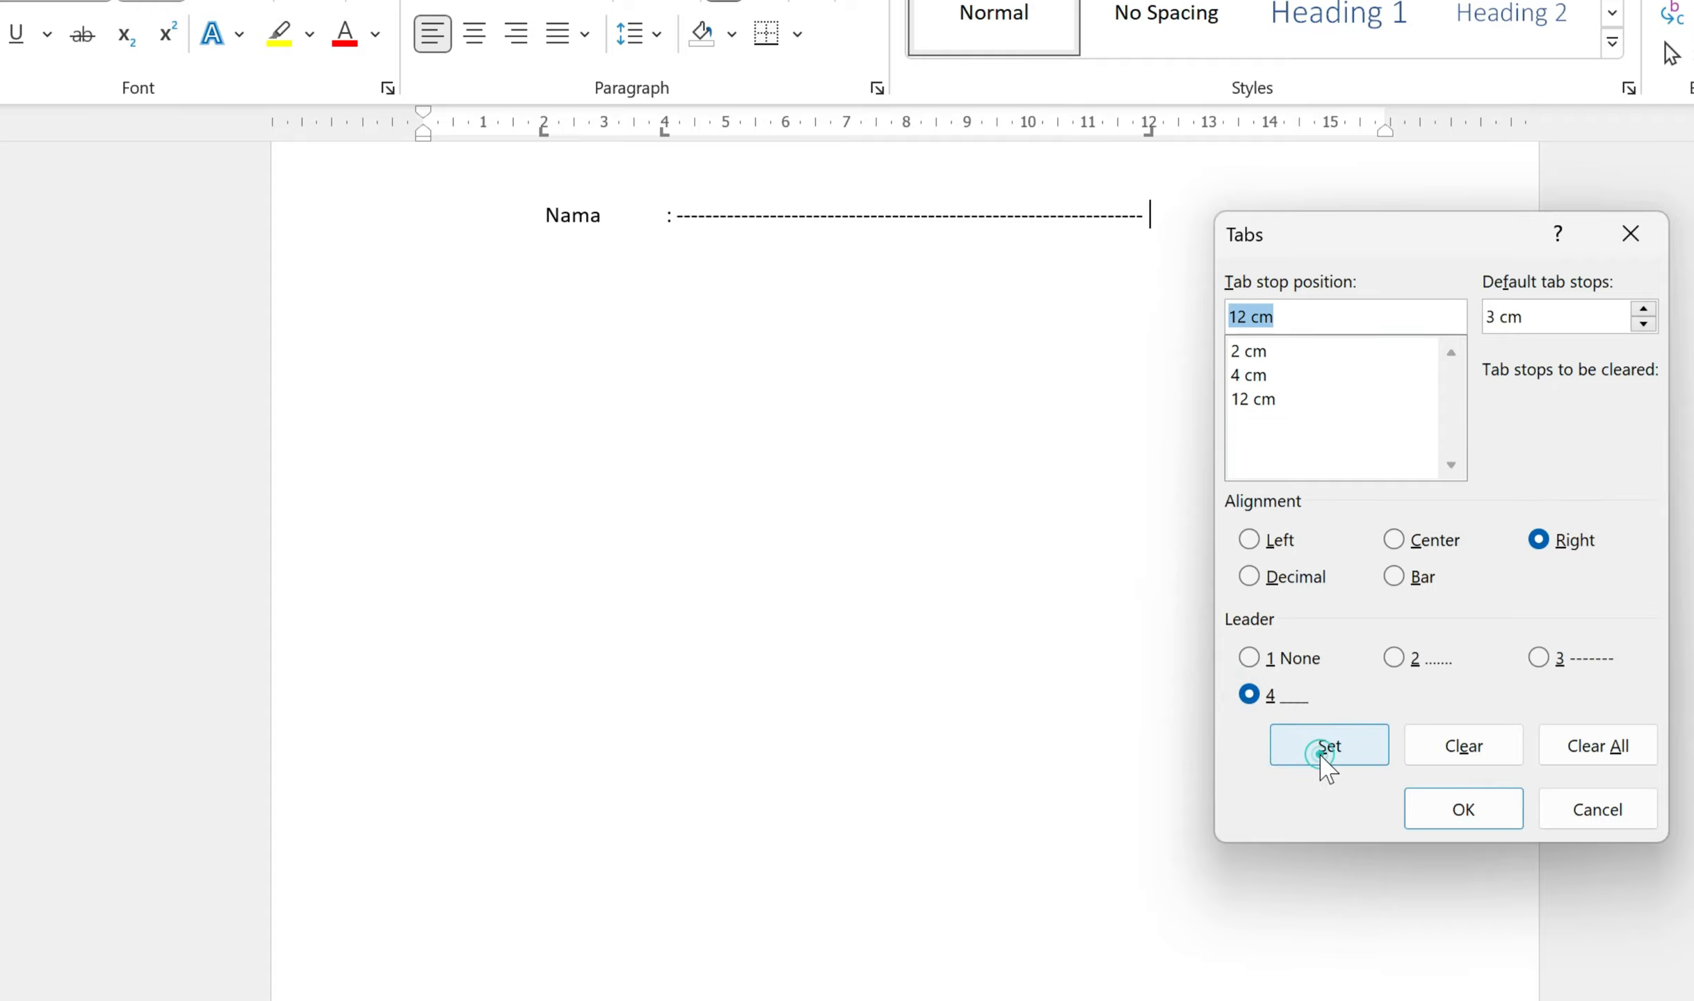
click(1509, 820)
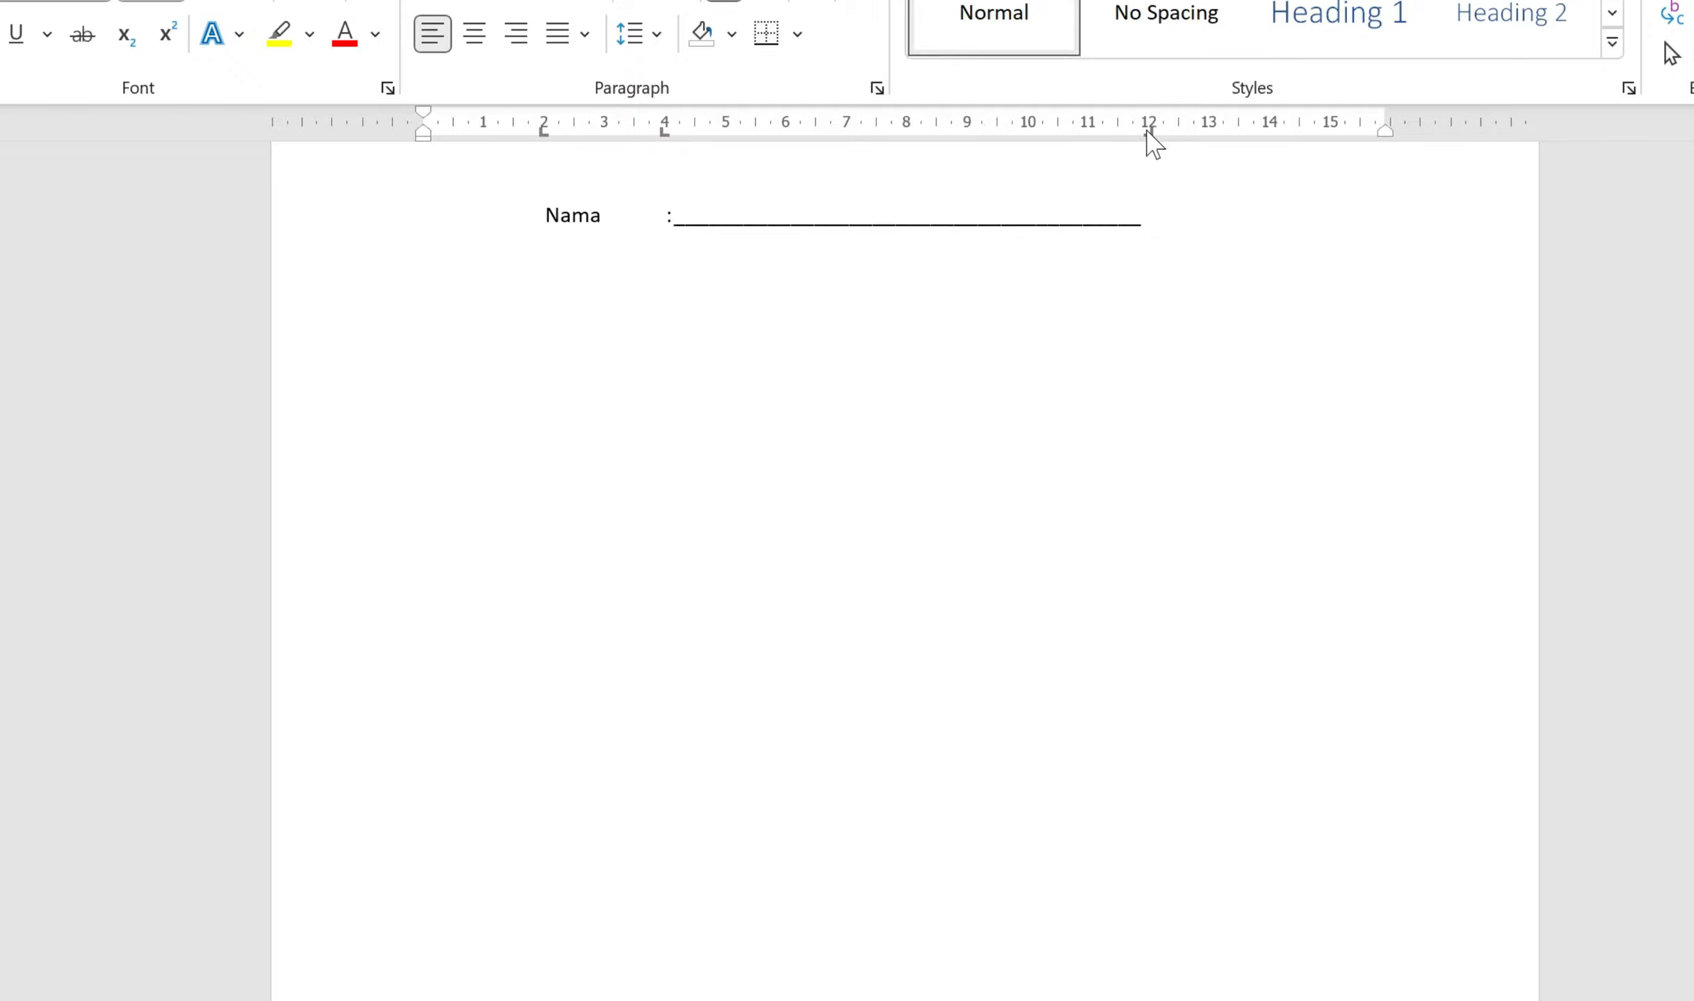
Step: Drag the right tab stop out to about 14 cm and start a Kelas line below Nama with an underline leader
drag(1147, 133, 1273, 138)
key(Return)
key(Tab)
text(Kelas)
key(Tab)
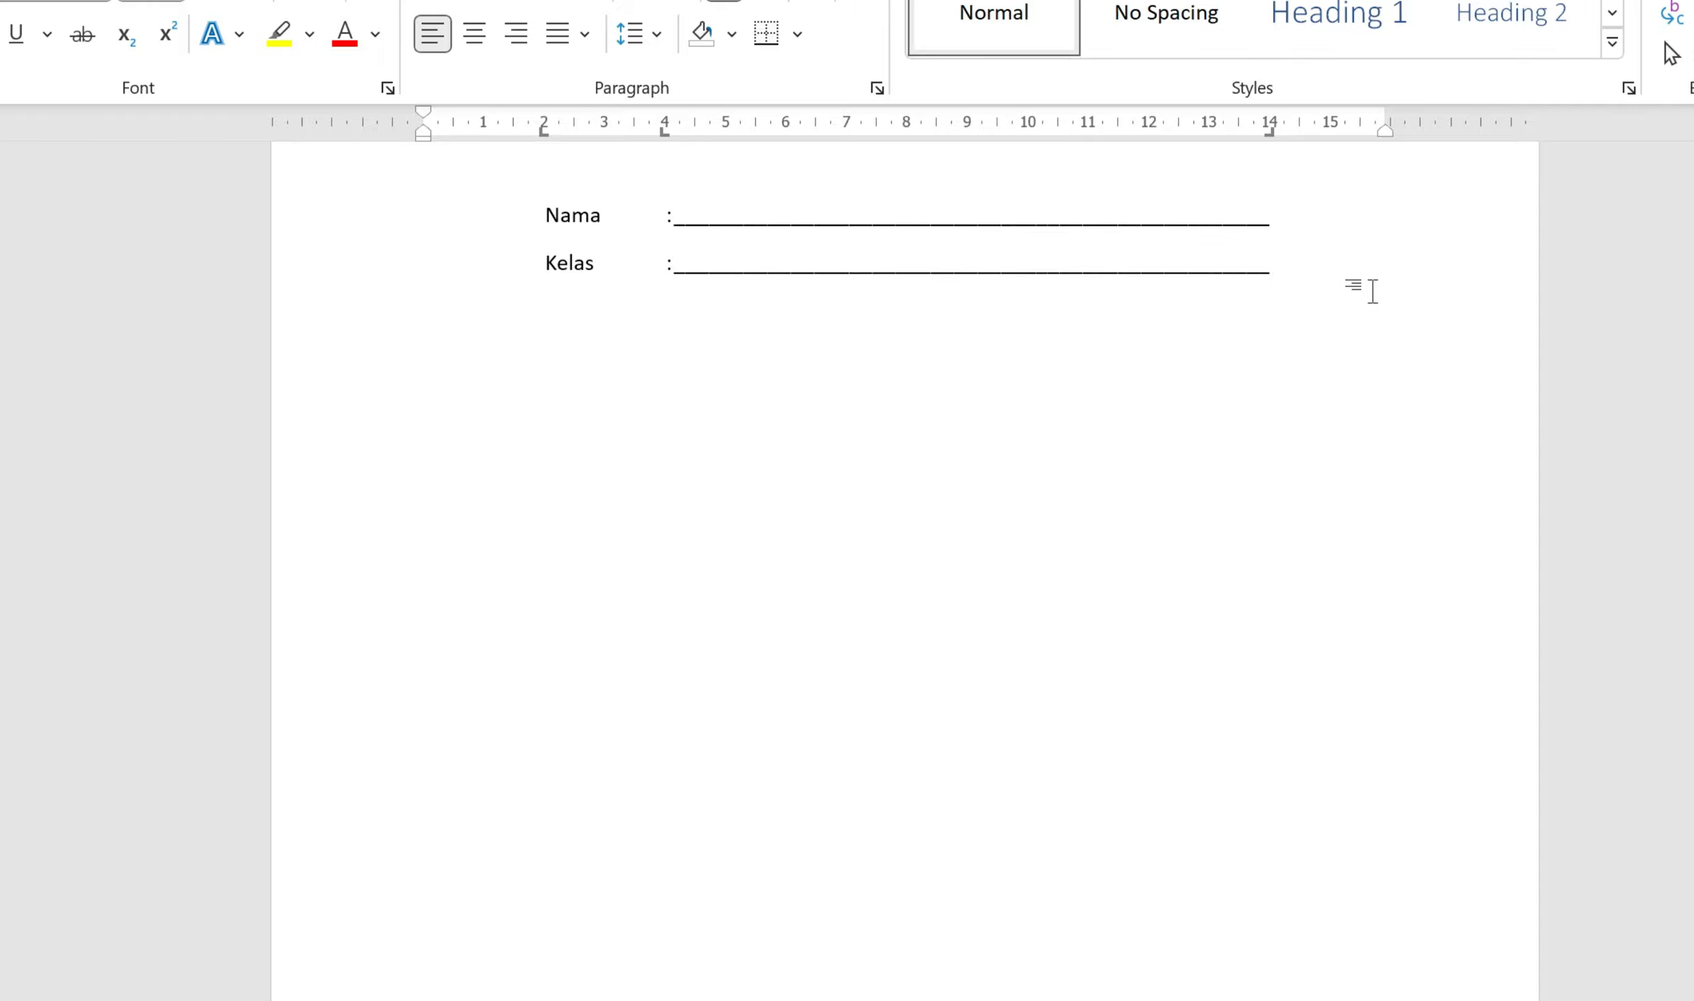
Step: Add a Nomor line below Kelas with a colon and a pasted underline leader
key(Return)
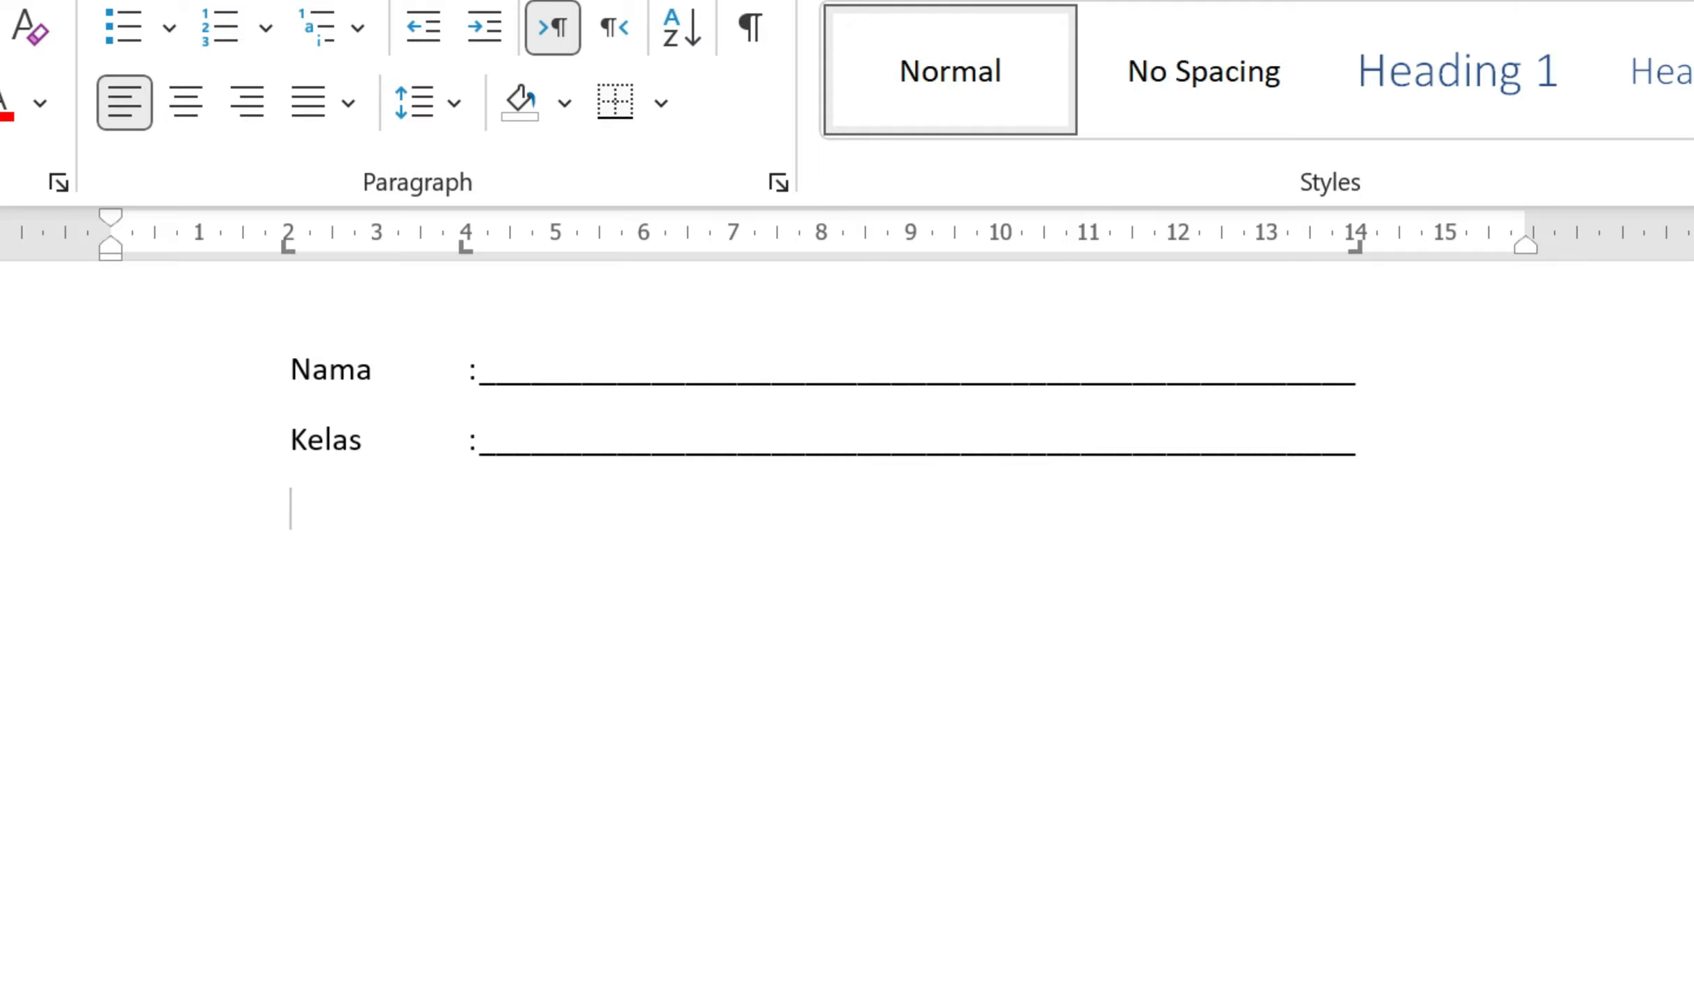
text(Nomor)
key(Tab)
text(:)
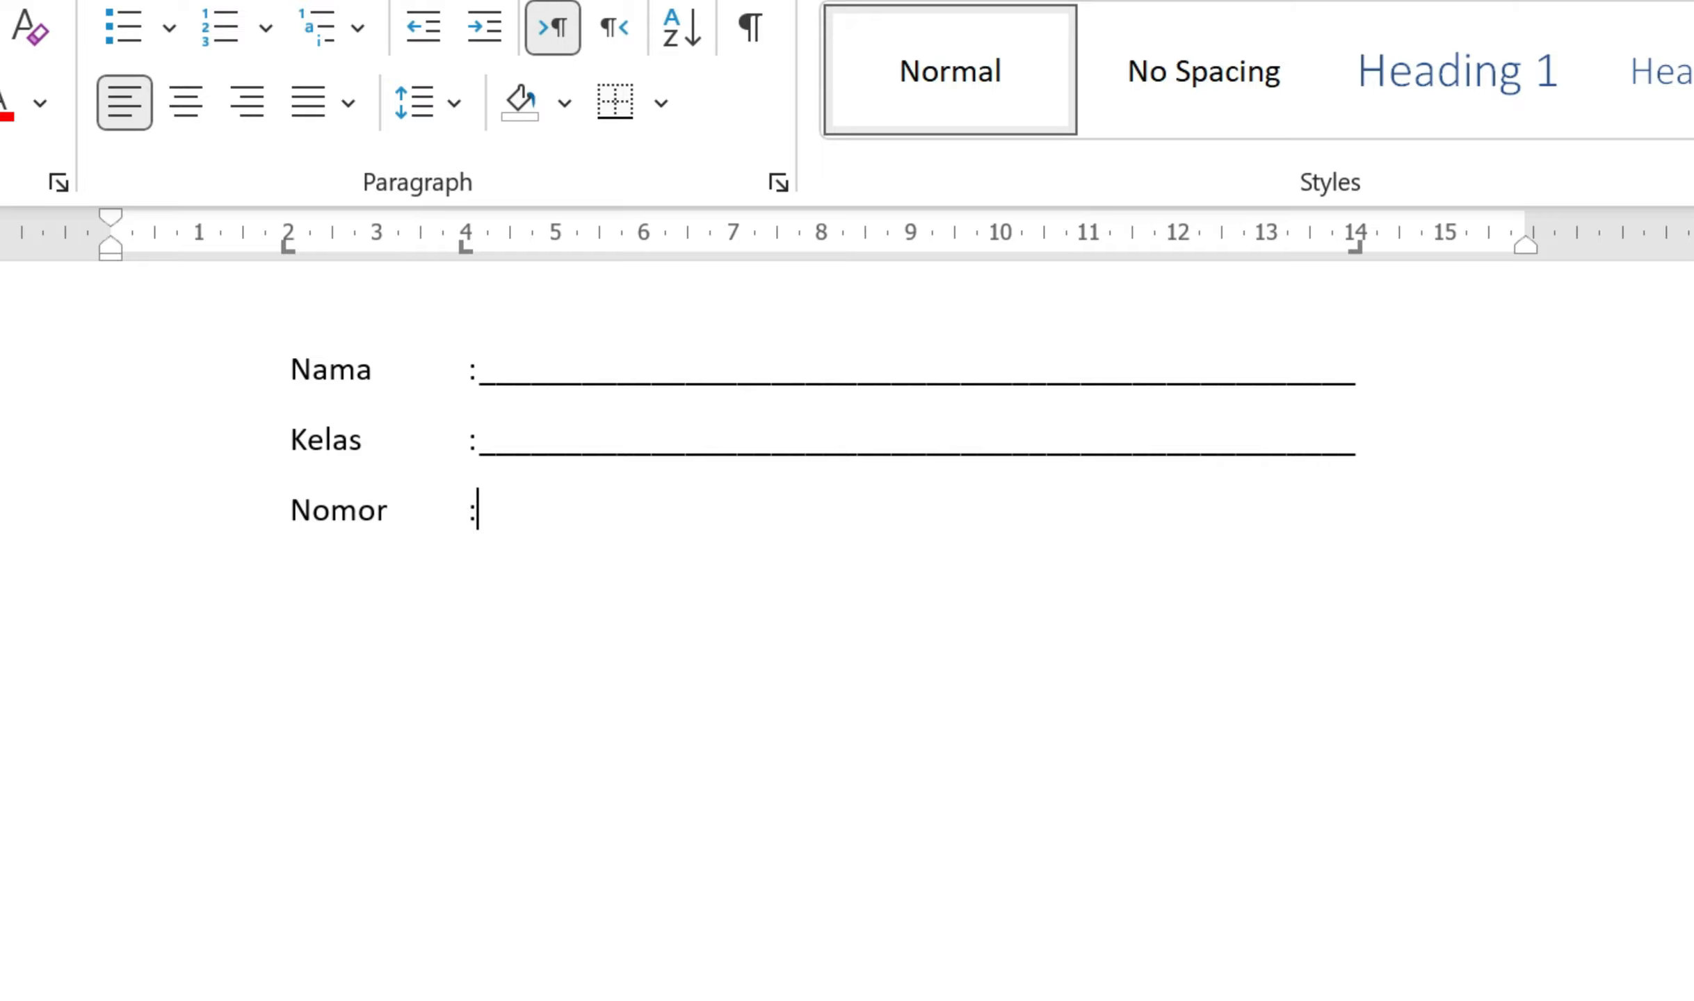
key(ctrl+v)
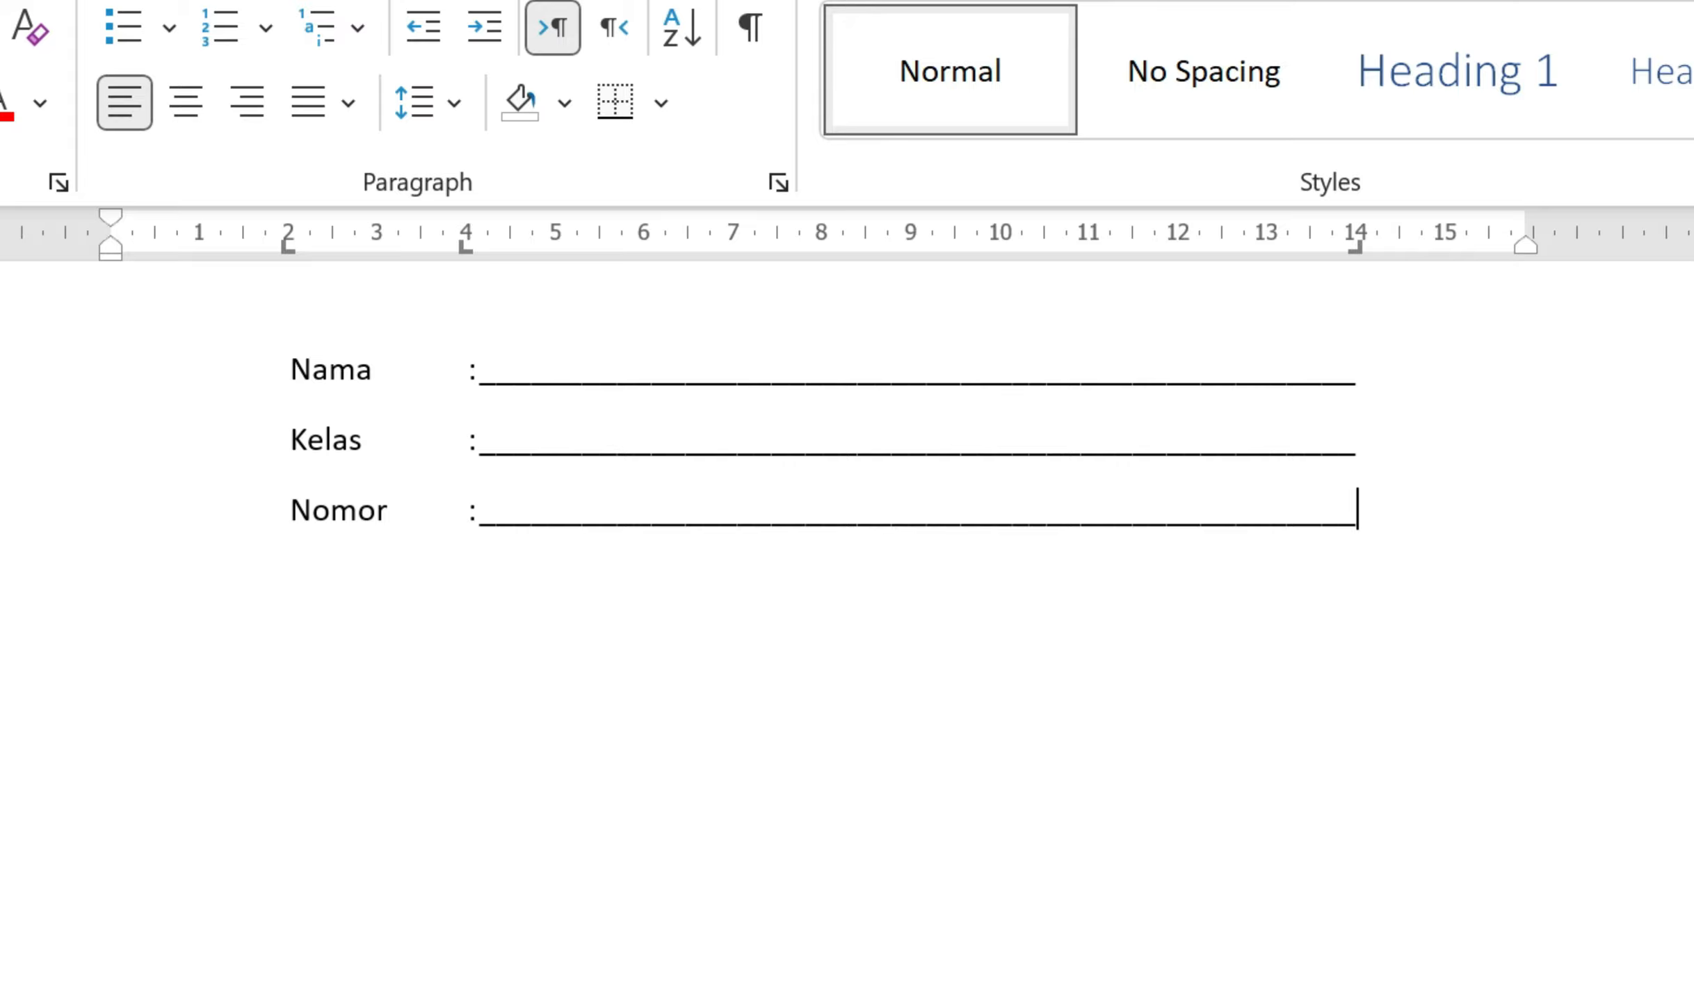
Step: Add an Alamat line below Nomor with a colon and an underline leader
key(Return)
key(Tab)
text(alamat)
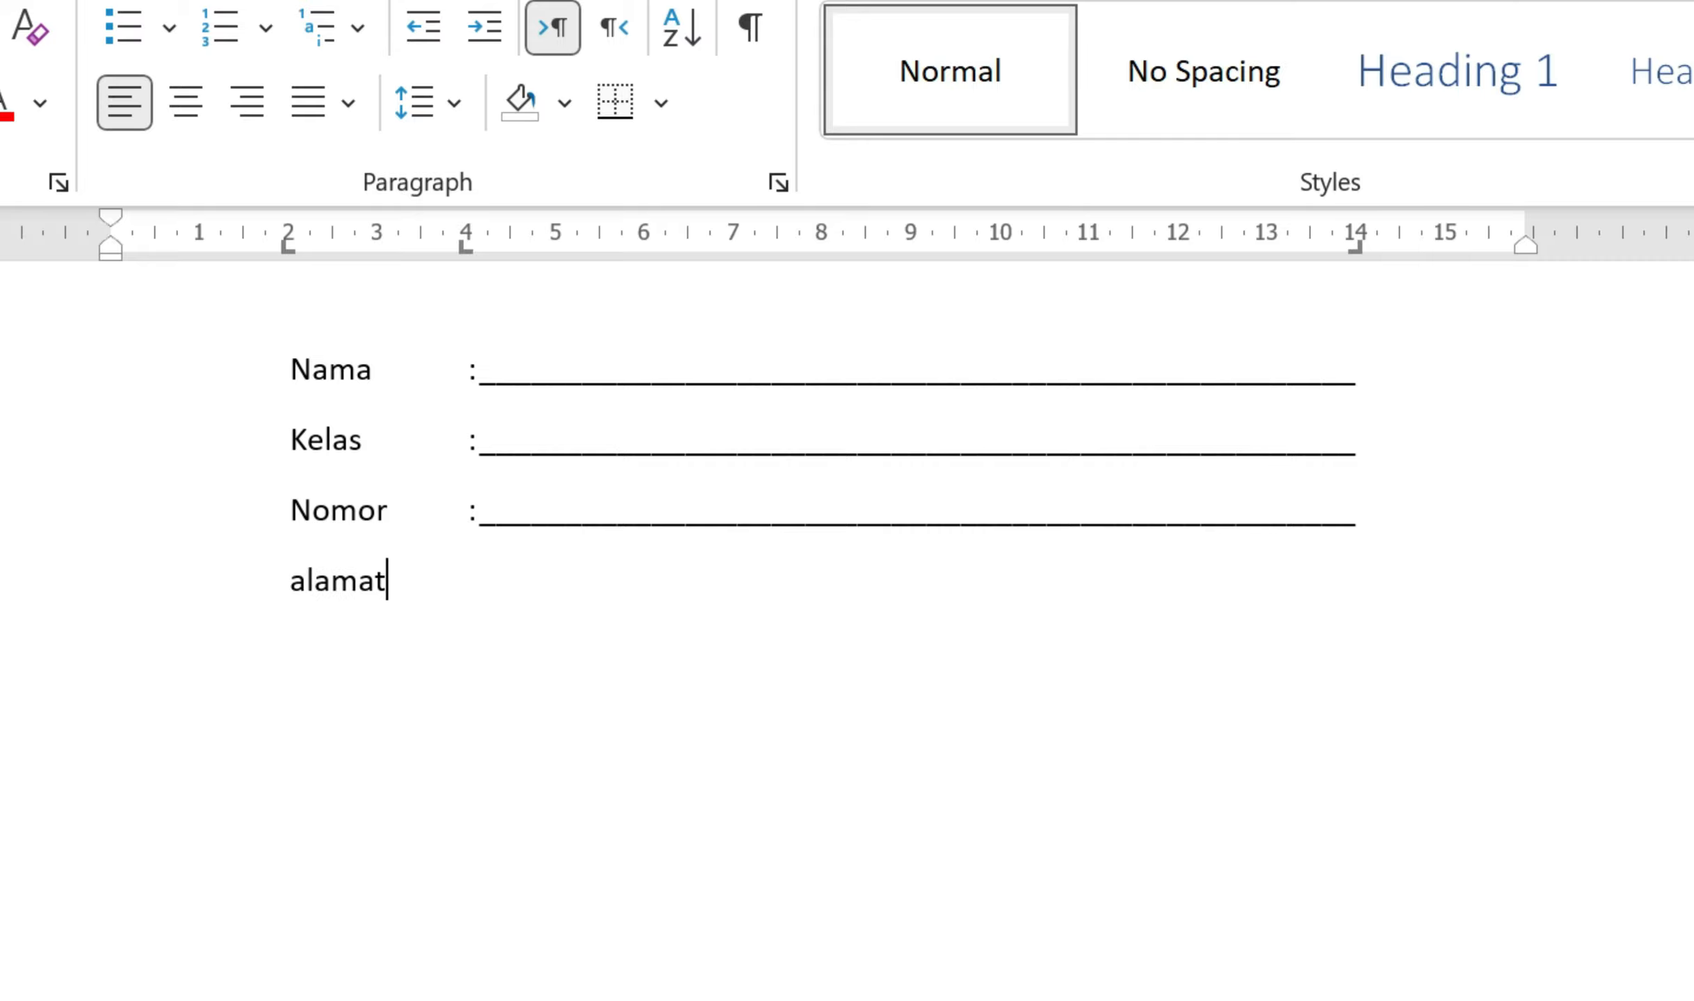
key(Tab)
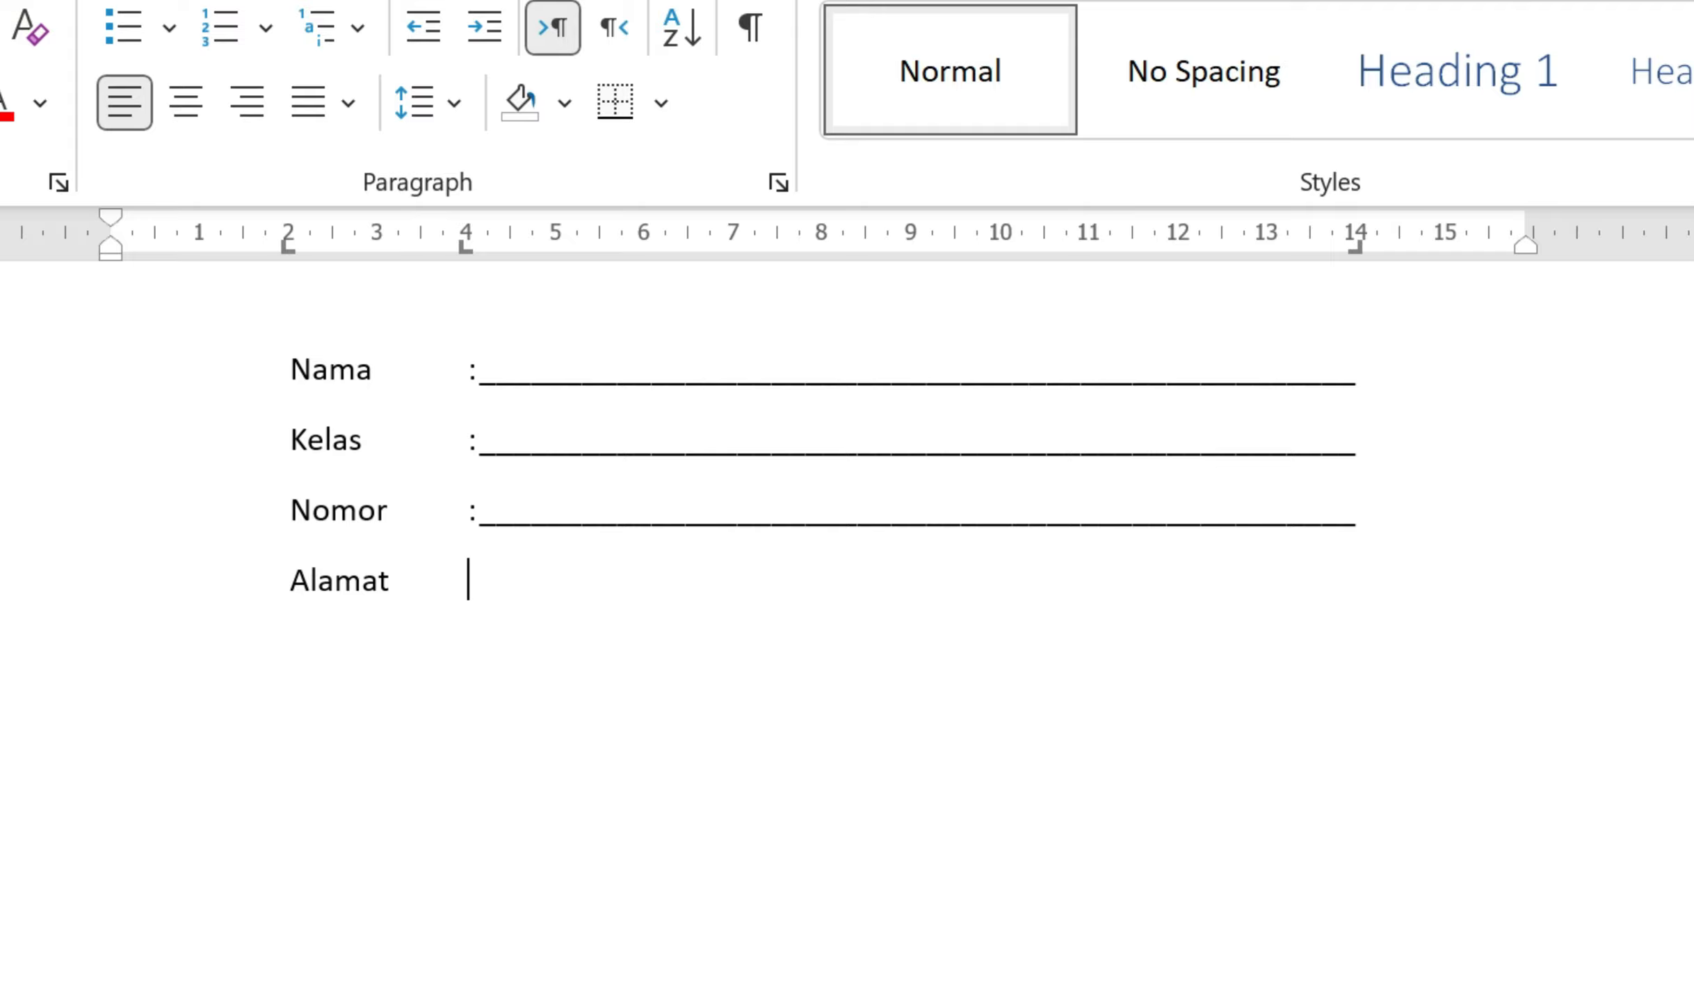
text(:)
key(Tab)
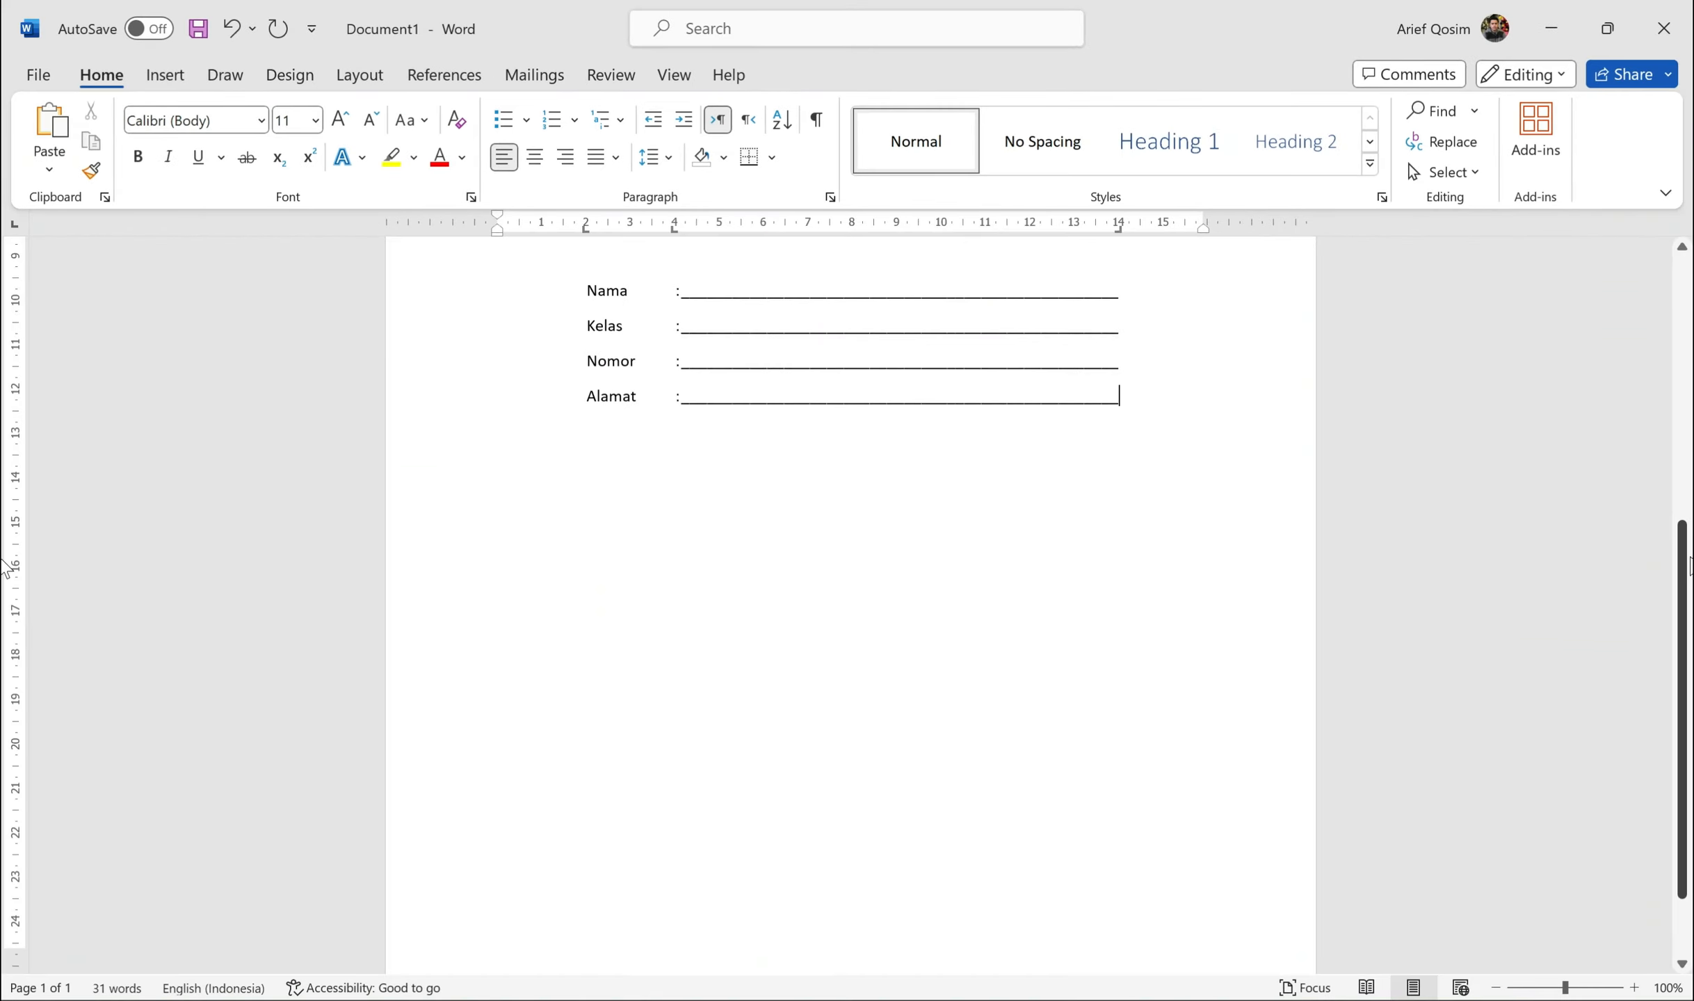
scroll(9, 487, up, 5)
scroll(9, 445, up, 6)
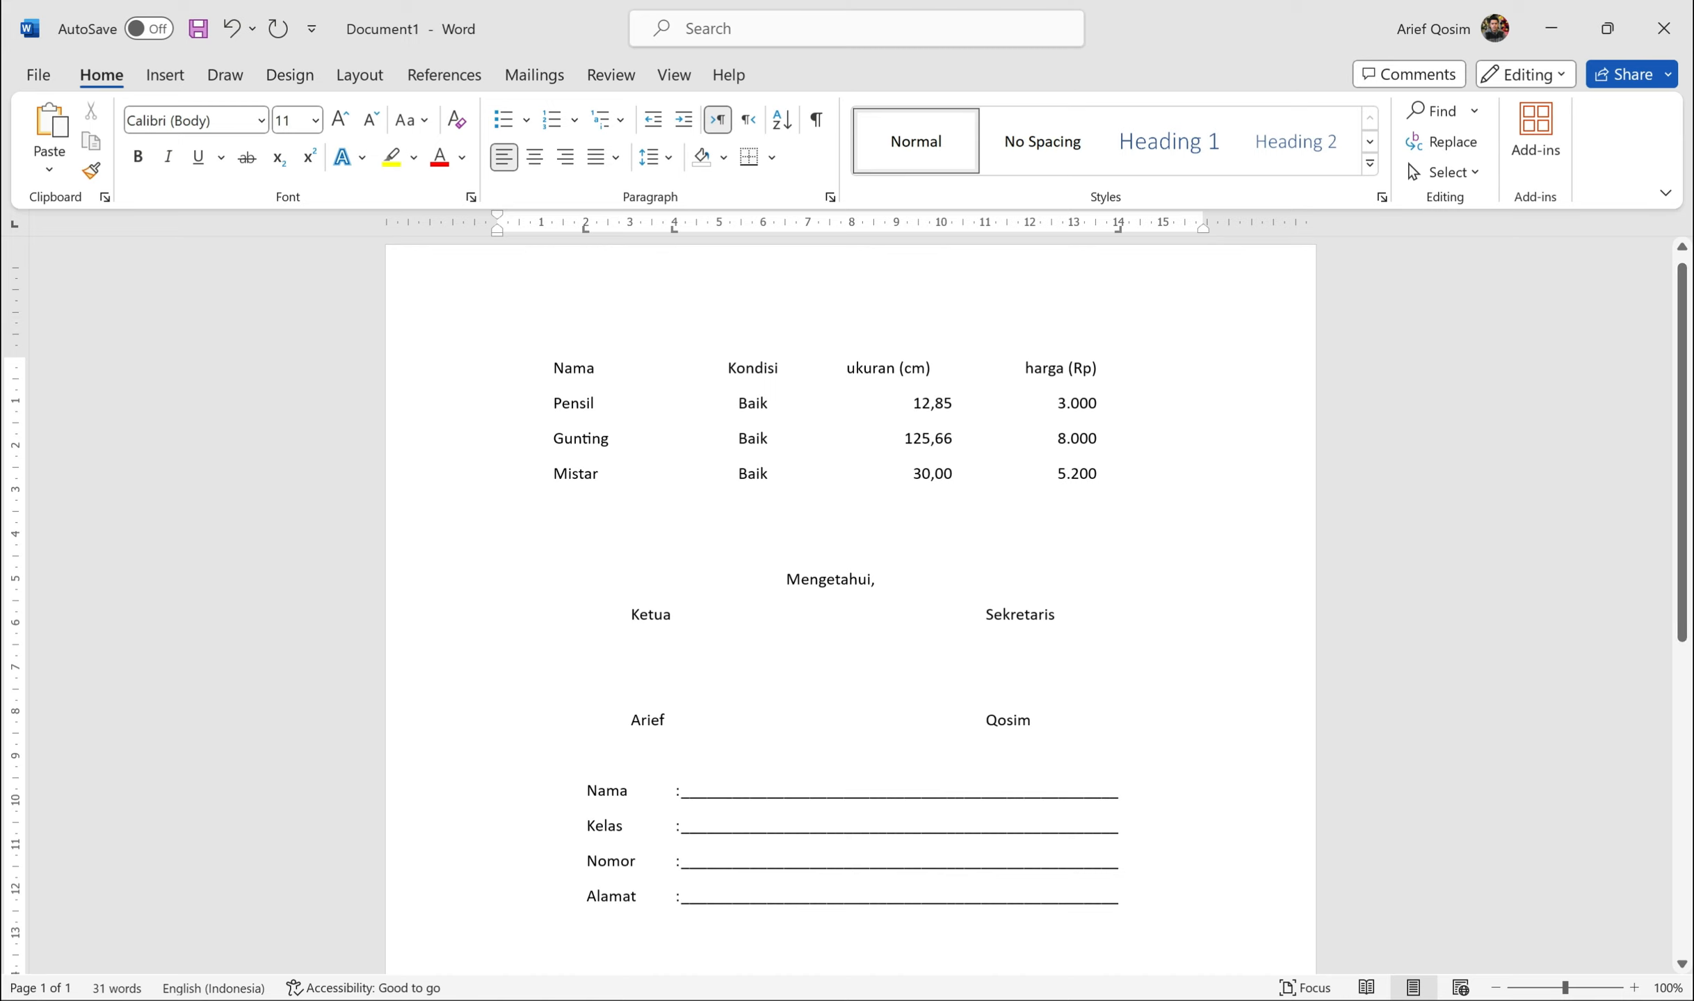
drag(552, 367, 1106, 481)
drag(778, 579, 1040, 725)
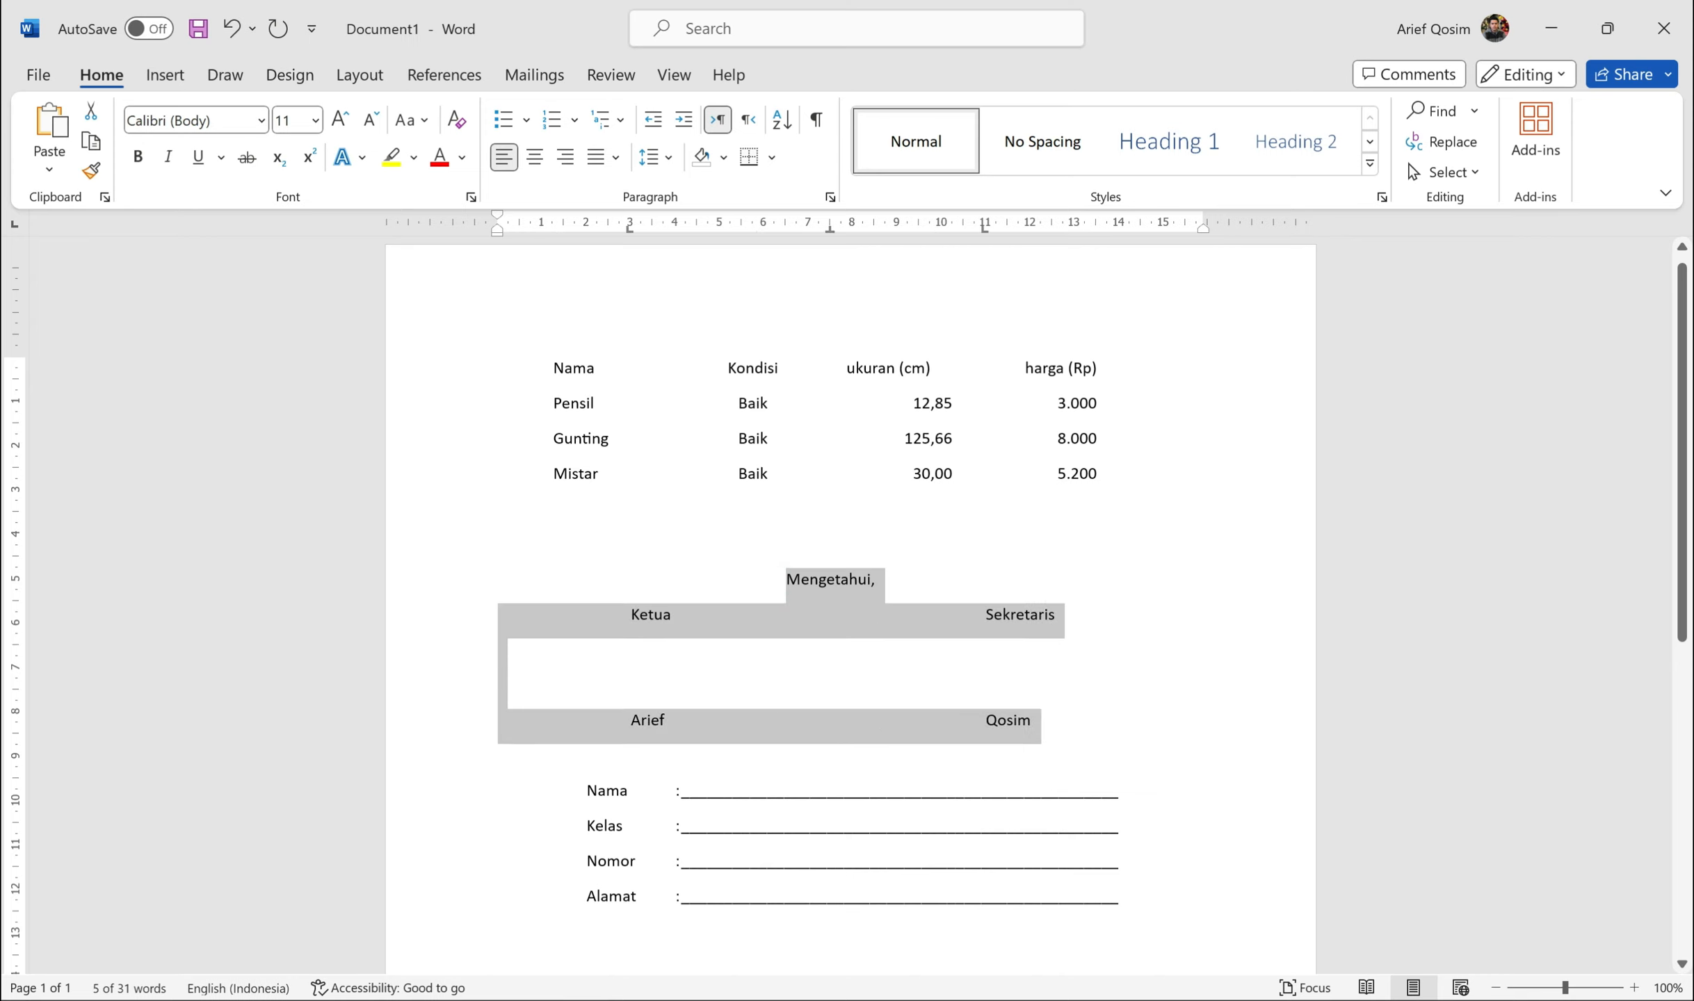
drag(587, 790, 1127, 897)
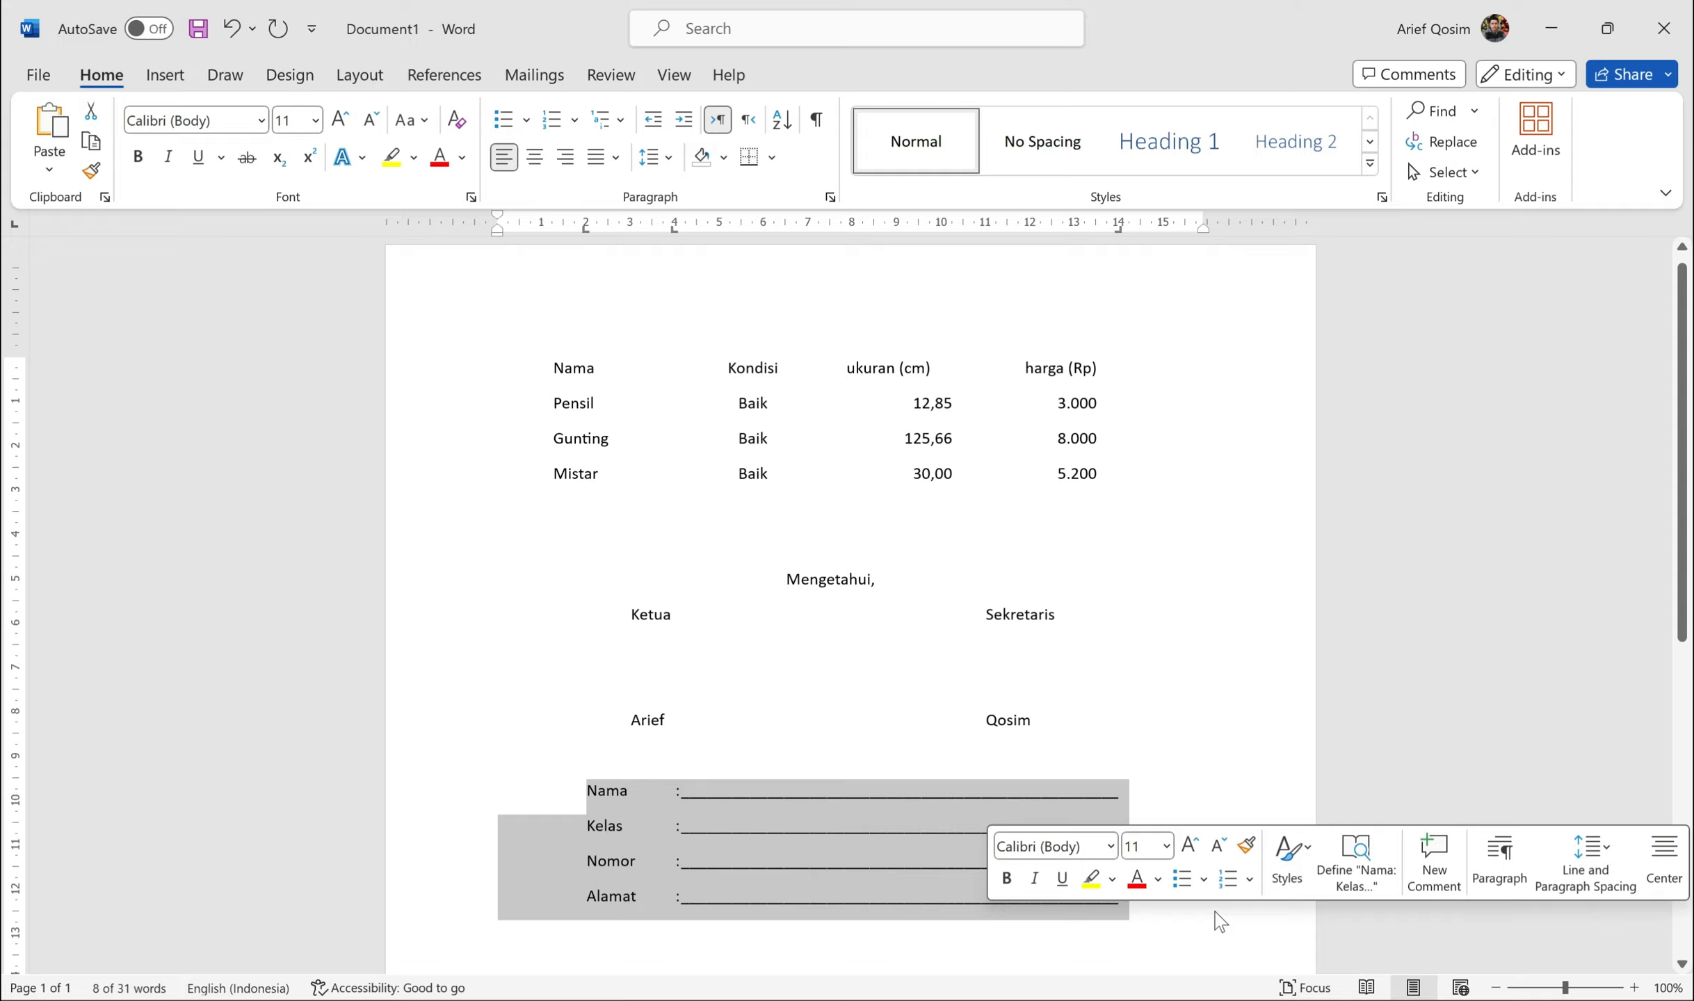
click(1211, 908)
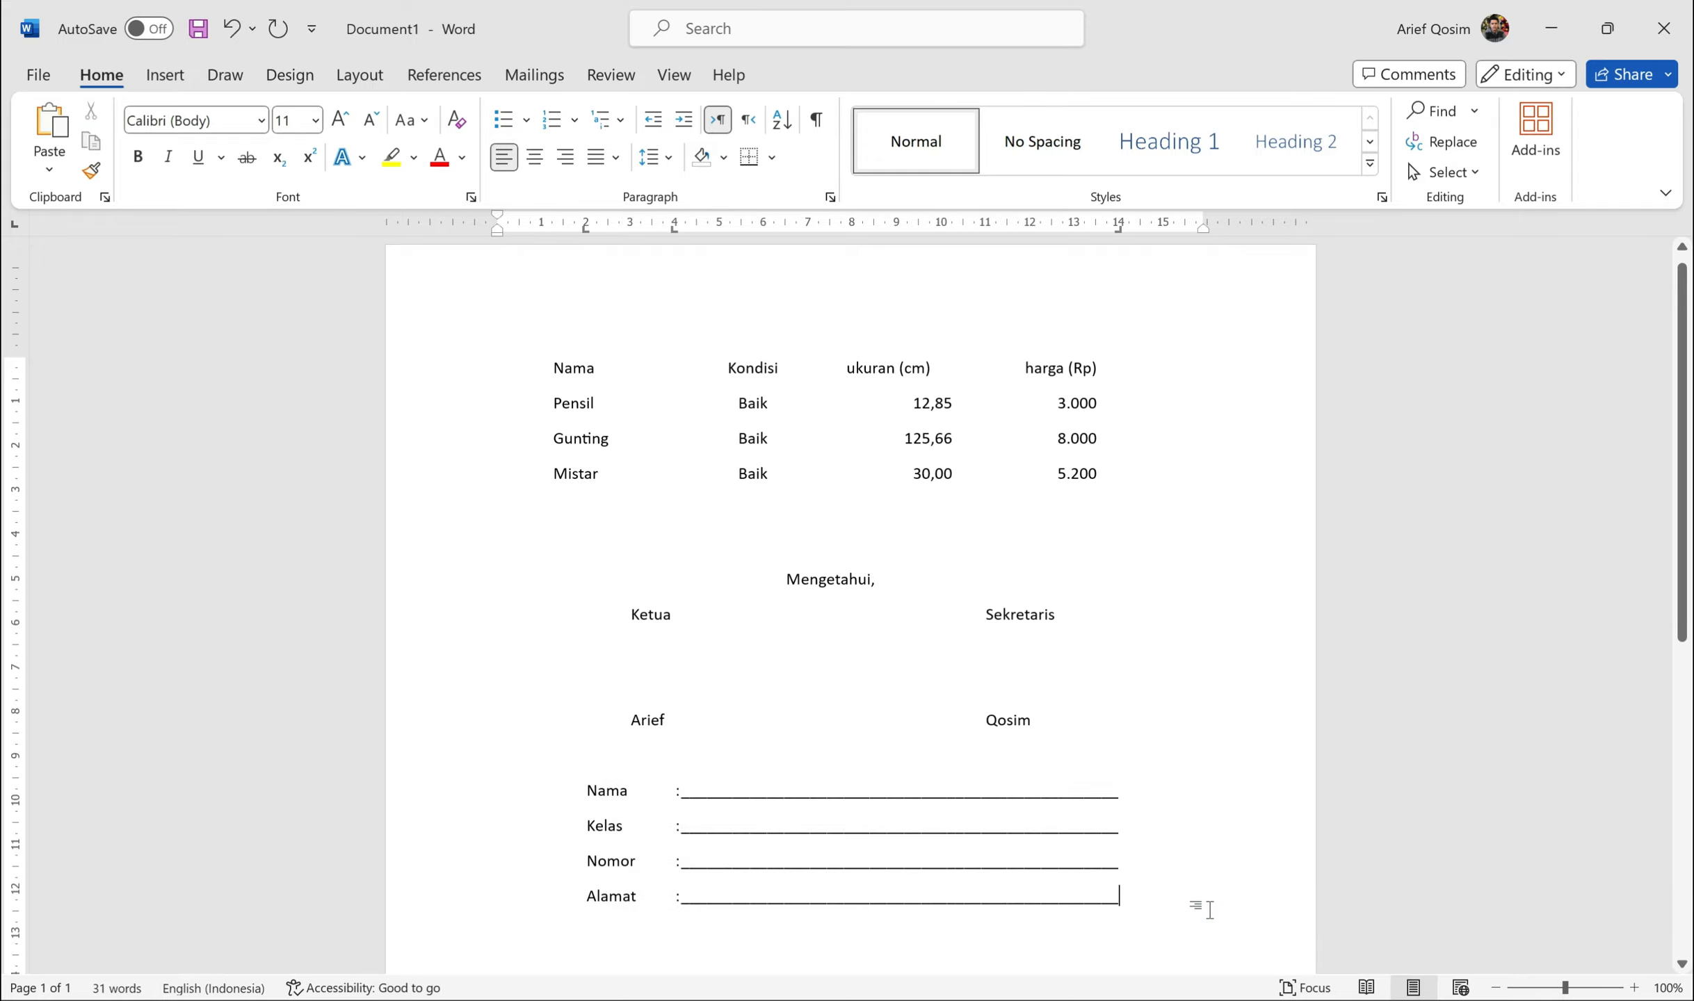